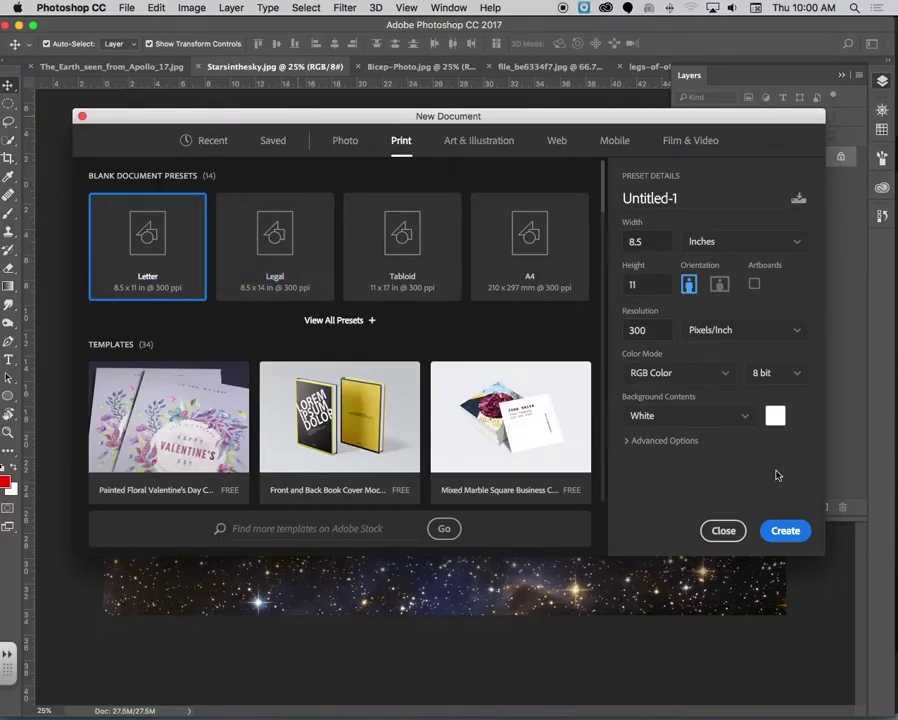
# Create a new Letter document, 8.5 x 11 inches at 300 pixels/inch, RGB Color, with a white background
pyautogui.click(785, 531)
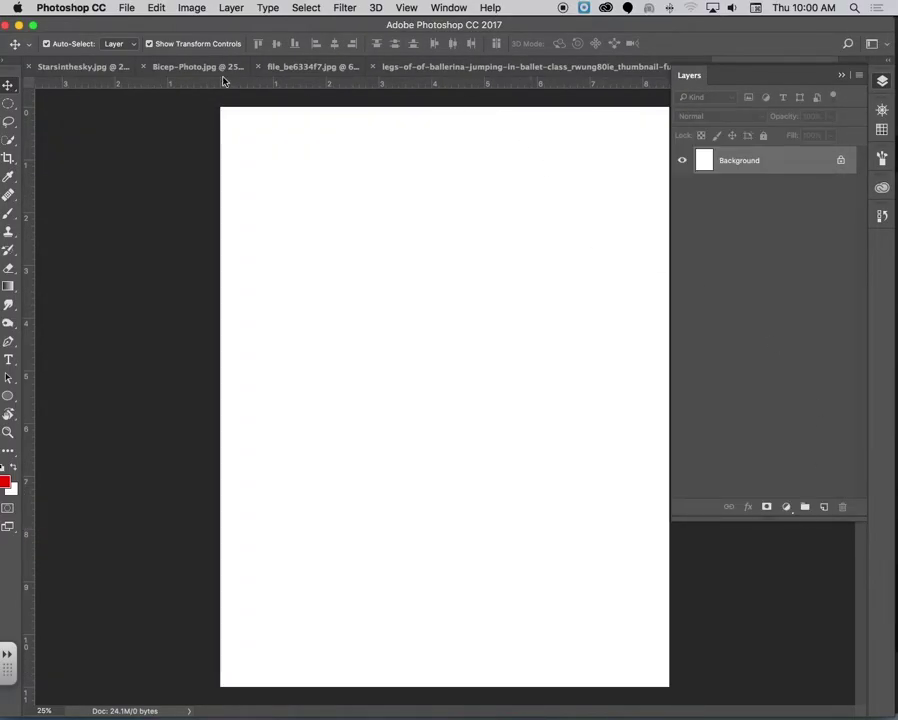
# Select the whole flexed arm and shoulder in Bicep-Photo.jpg with the Quick Selection tool
pyautogui.click(192, 67)
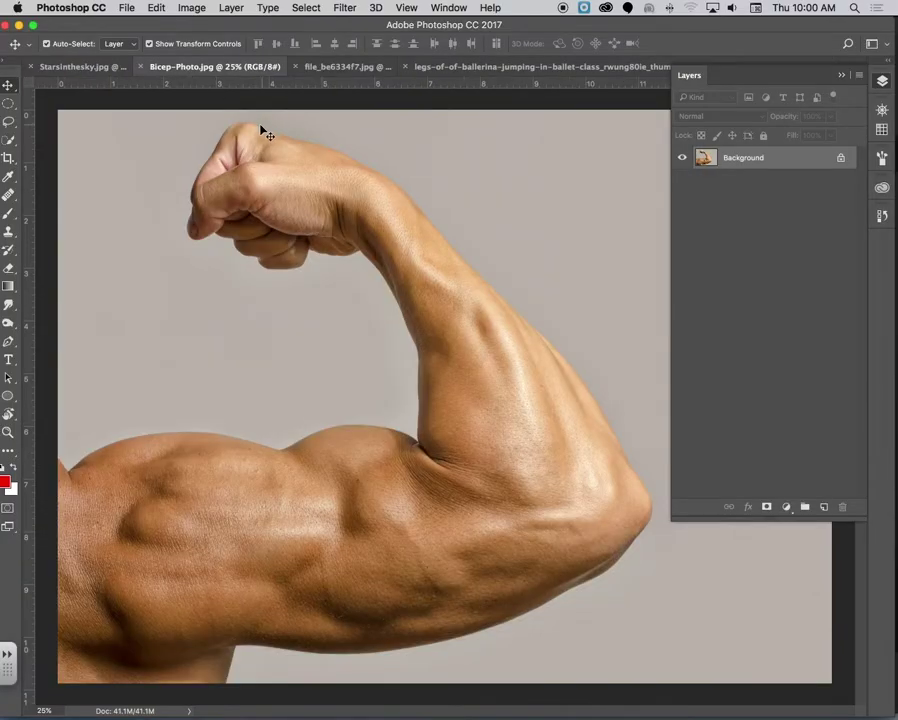
pyautogui.click(9, 141)
pyautogui.moveTo(278, 181); pyautogui.dragTo(253, 175)
pyautogui.moveTo(444, 299)
pyautogui.mouseDown()
pyautogui.moveTo(503, 423)
pyautogui.moveTo(518, 481)
pyautogui.moveTo(555, 513)
pyautogui.moveTo(581, 512)
pyautogui.moveTo(570, 556)
pyautogui.moveTo(459, 595)
pyautogui.moveTo(389, 595)
pyautogui.moveTo(305, 577)
pyautogui.moveTo(162, 526)
pyautogui.mouseUp()
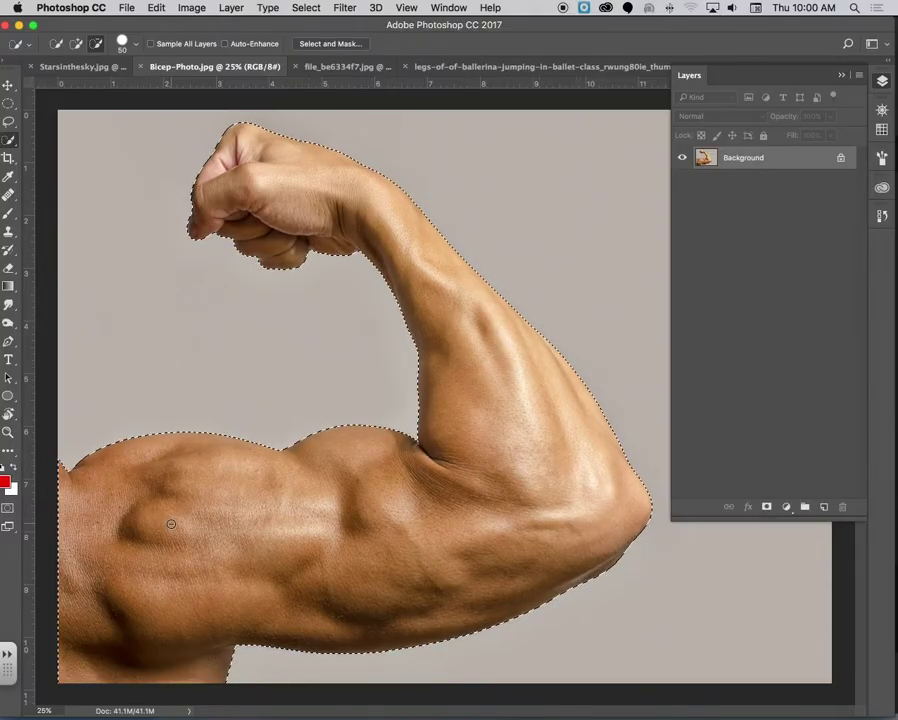
# Copy the selected arm from Bicep-Photo.jpg into the blank Untitled-1 document using the Move tool
pyautogui.click(8, 86)
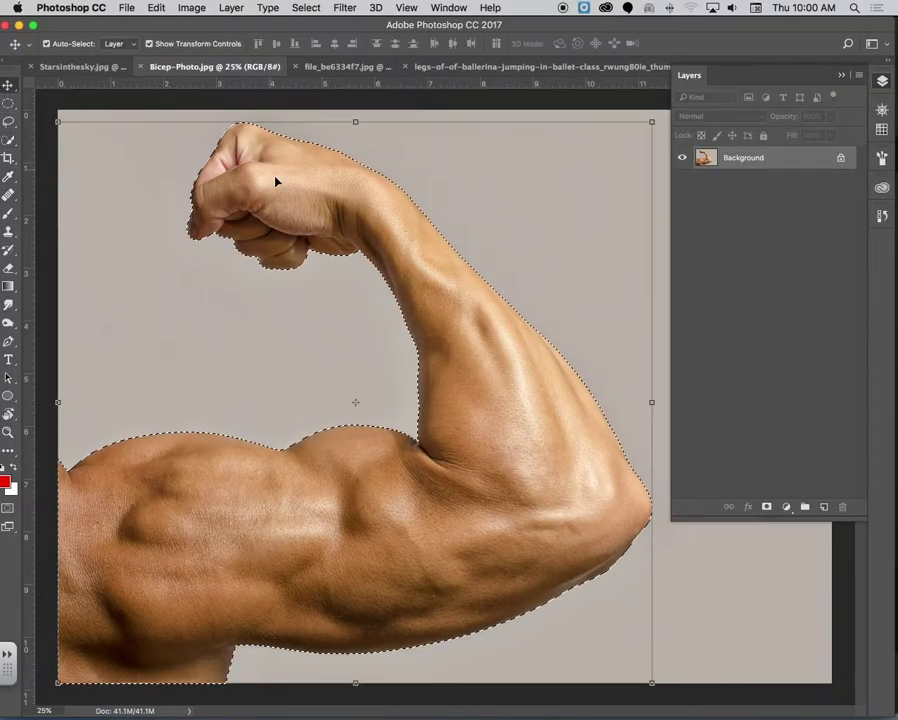
pyautogui.click(839, 76)
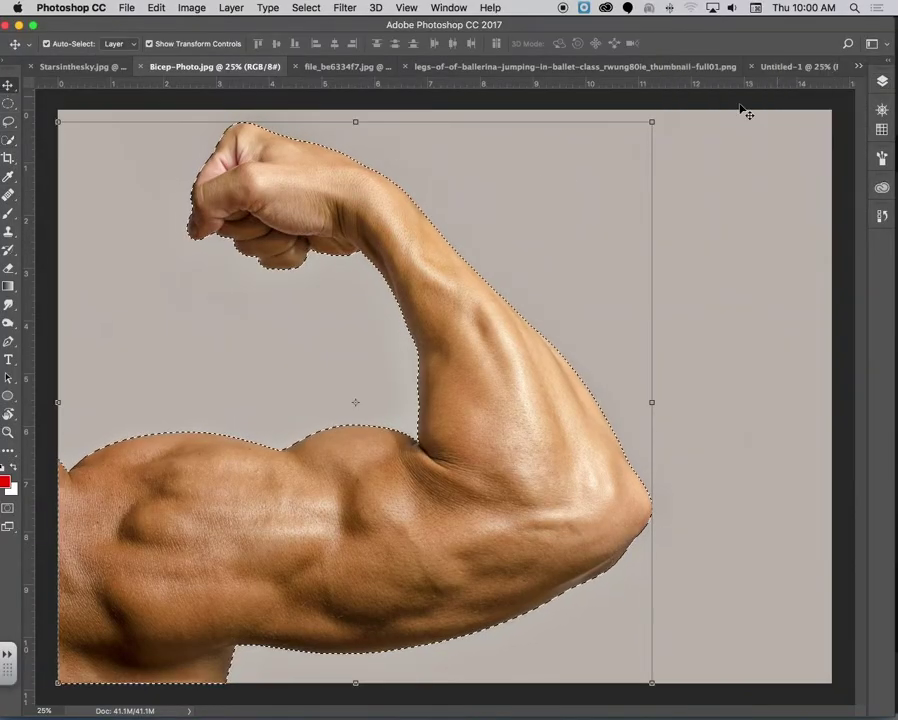
pyautogui.moveTo(383, 205); pyautogui.dragTo(781, 68)
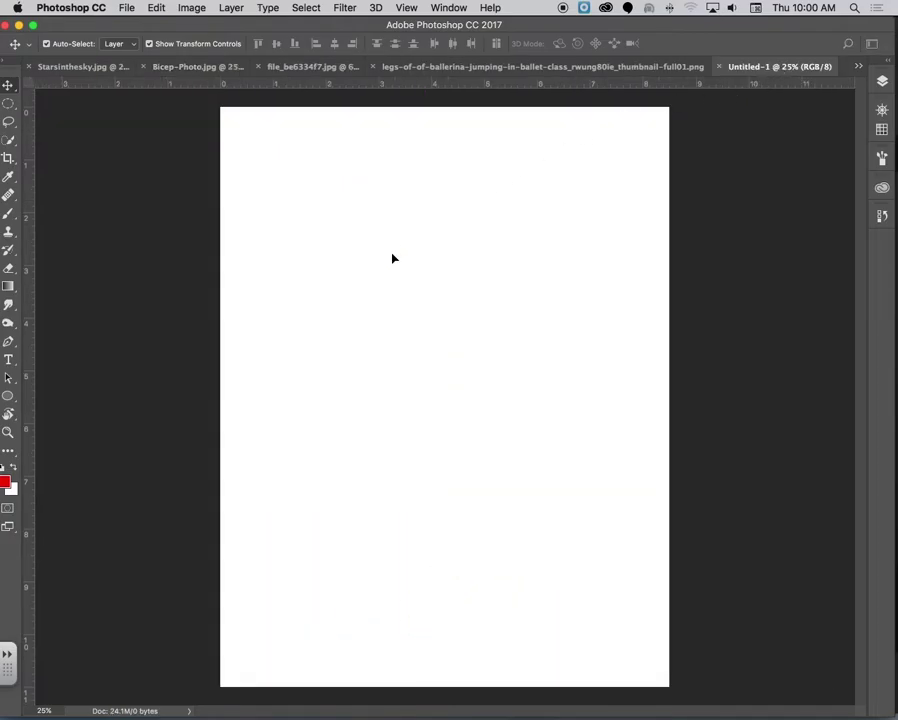
pyautogui.moveTo(393, 258); pyautogui.dragTo(393, 258)
# Scale the arm down to about 27% and place it in the upper right part of the page
pyautogui.moveTo(673, 177); pyautogui.dragTo(374, 516)
pyautogui.moveTo(300, 596); pyautogui.dragTo(601, 322)
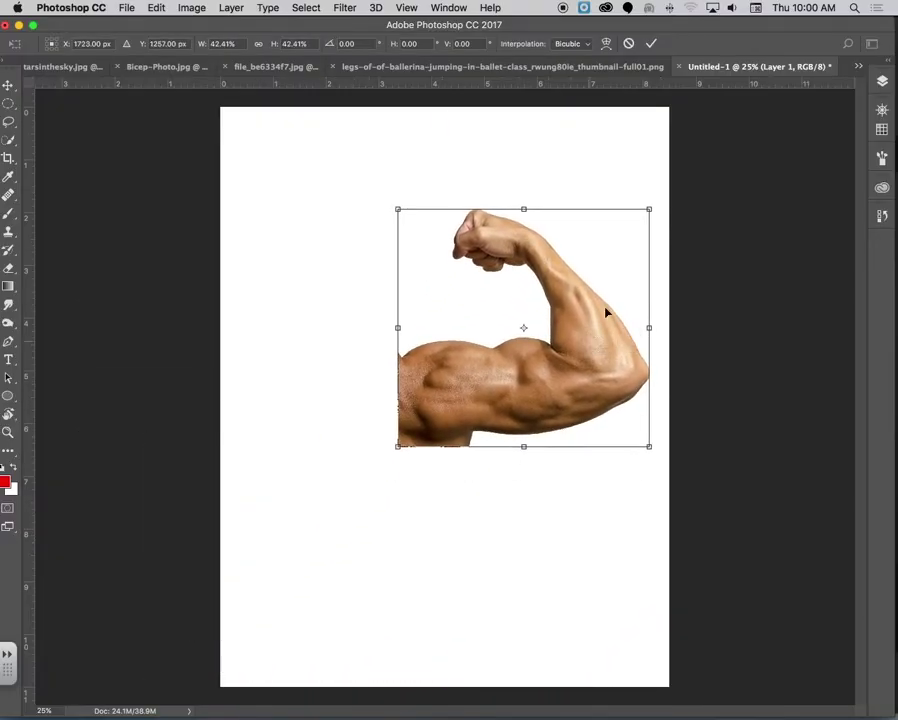
pyautogui.moveTo(649, 209); pyautogui.dragTo(568, 308)
pyautogui.moveTo(520, 370); pyautogui.dragTo(598, 287)
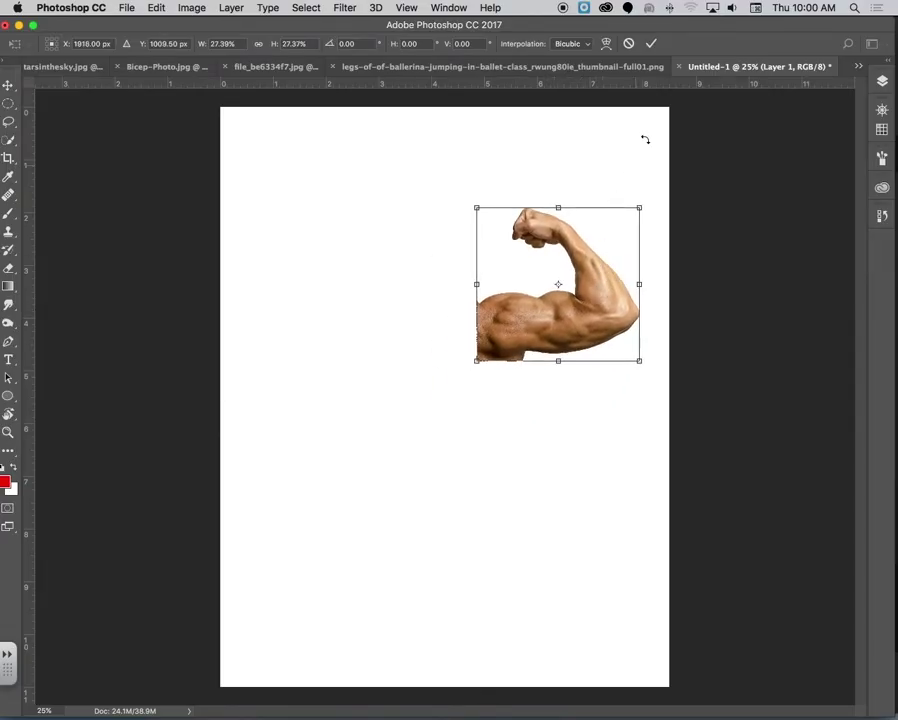
pyautogui.click(651, 43)
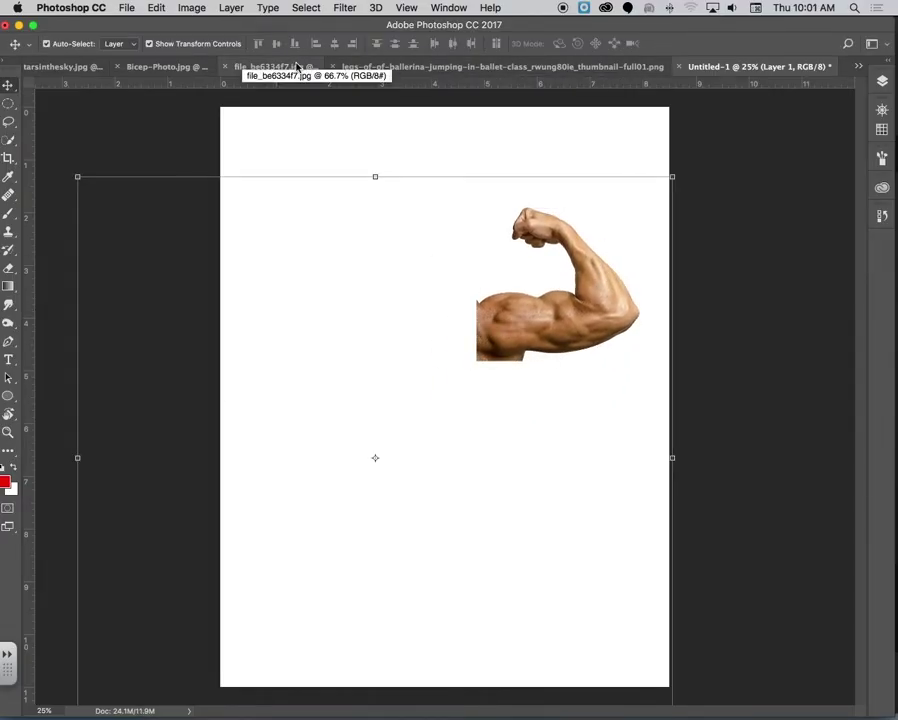
# Select the dress in file_be6334f7.jpg by selecting the white background with the Magic Wand and inverting the selection
pyautogui.click(290, 68)
pyautogui.click(8, 142)
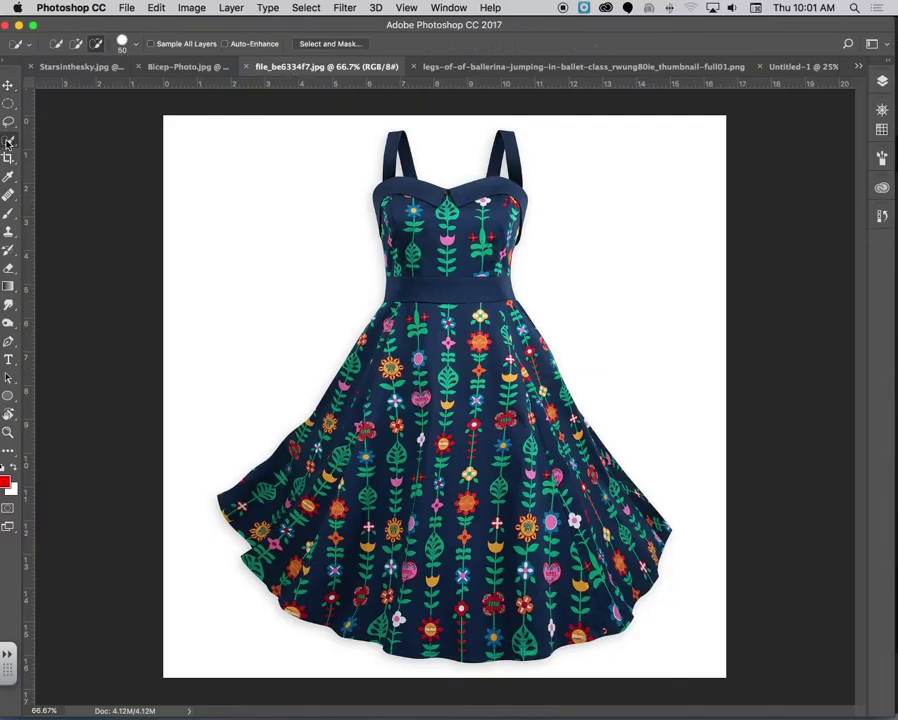
pyautogui.rightClick(8, 142)
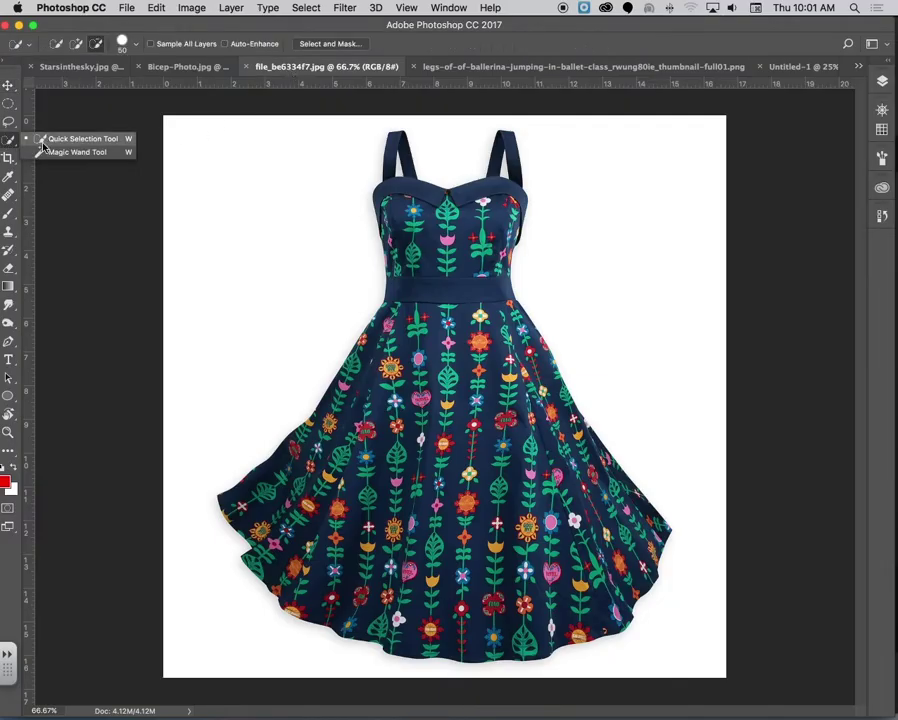
pyautogui.click(50, 150)
pyautogui.click(268, 241)
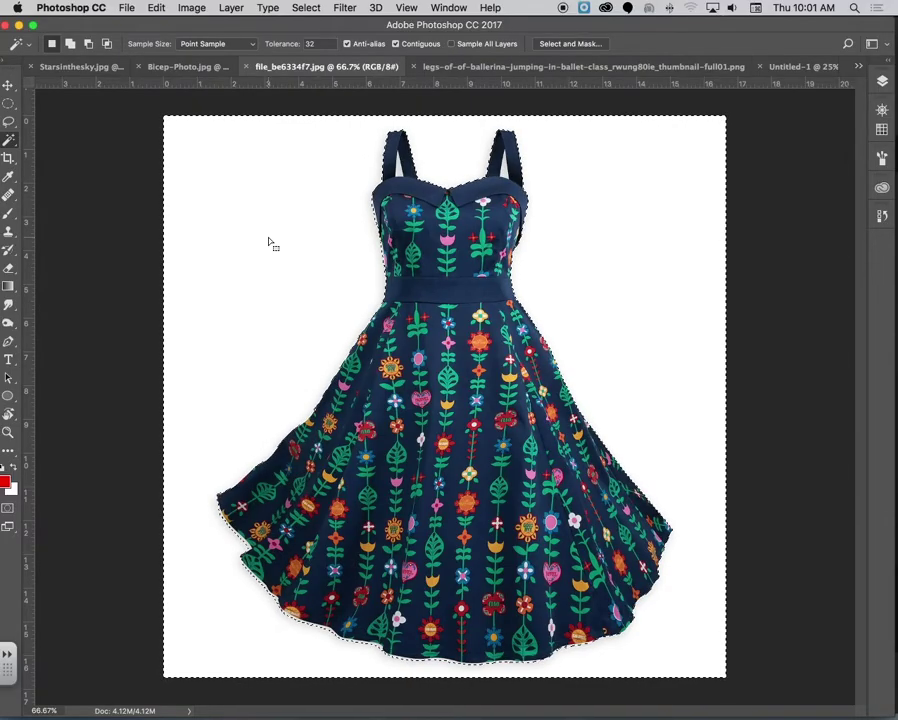
pyautogui.click(306, 8)
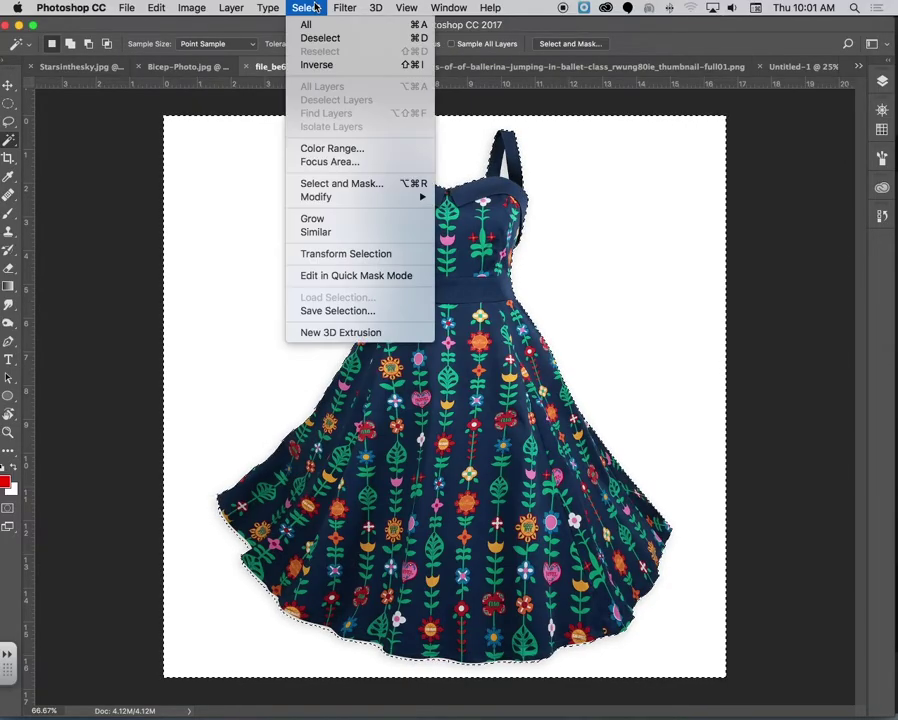
pyautogui.click(318, 64)
# Copy the selected dress into the Untitled-1 document with the Move tool
pyautogui.click(8, 86)
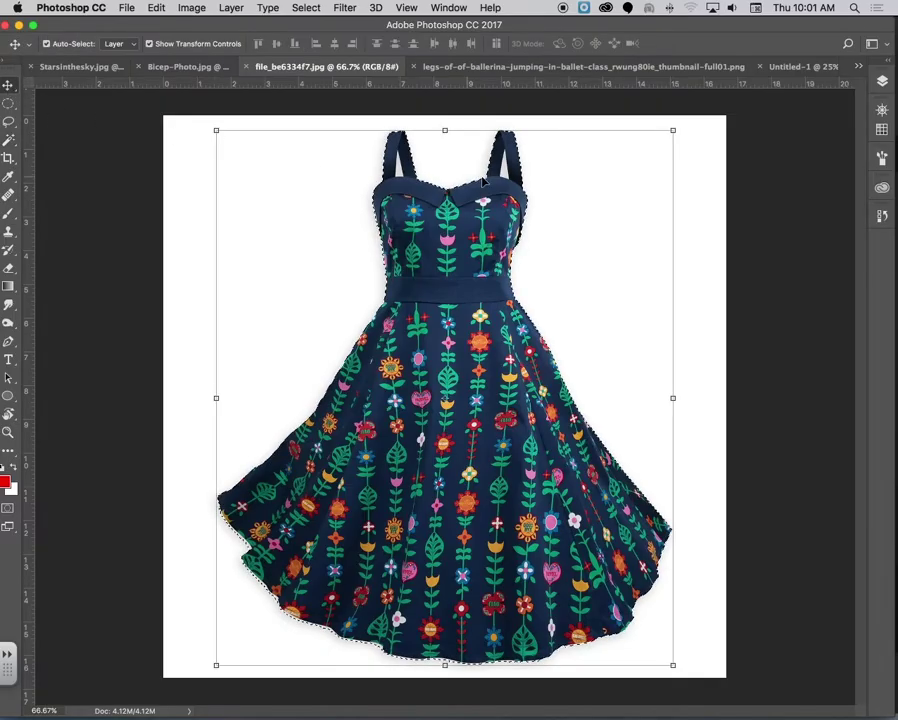
pyautogui.moveTo(495, 212); pyautogui.dragTo(780, 70)
pyautogui.moveTo(443, 334); pyautogui.dragTo(435, 328)
# Enlarge the dress to about 185% in the middle of the page and move the arm up to its right shoulder strap
pyautogui.moveTo(419, 379); pyautogui.dragTo(365, 318)
pyautogui.moveTo(458, 446); pyautogui.dragTo(600, 622)
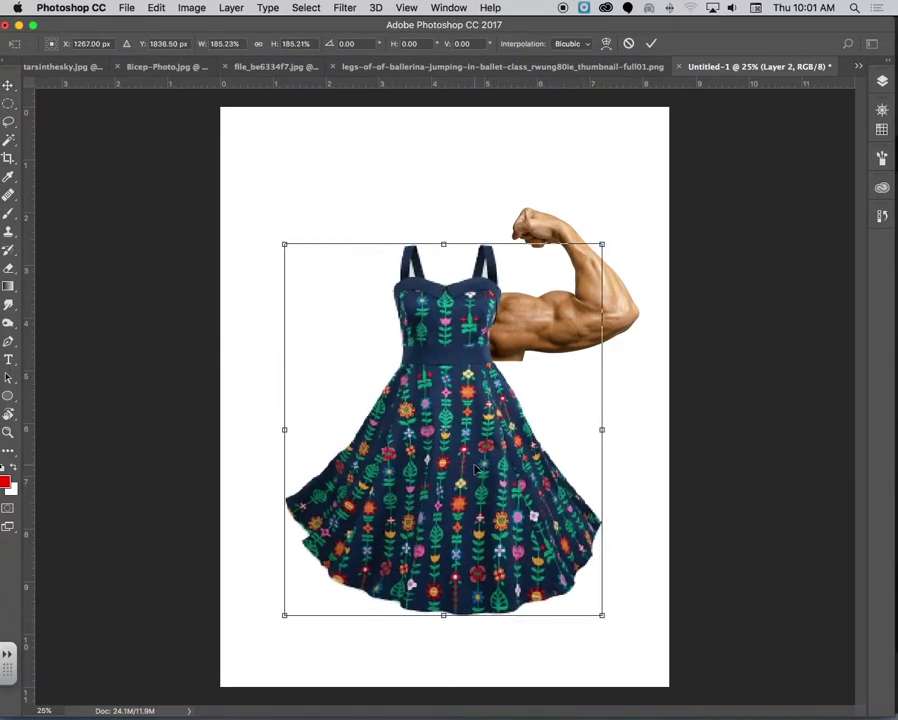
pyautogui.press('Return')
pyautogui.moveTo(531, 329); pyautogui.dragTo(514, 299)
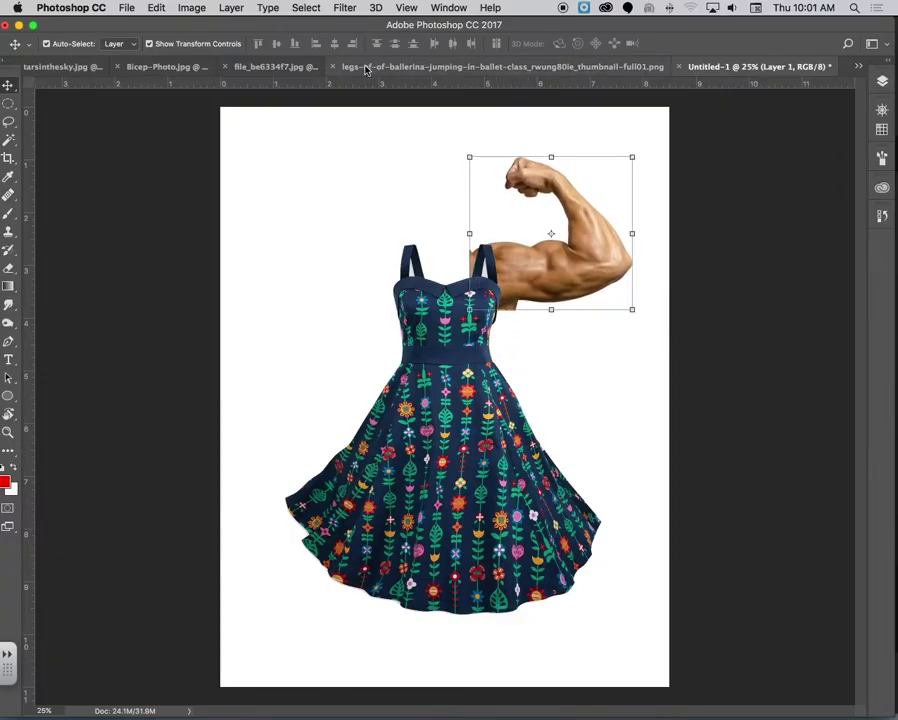
# Select both legs, the ballet shoes and the skirt in the ballerina photo with the Quick Selection tool
pyautogui.click(420, 66)
pyautogui.click(6, 141)
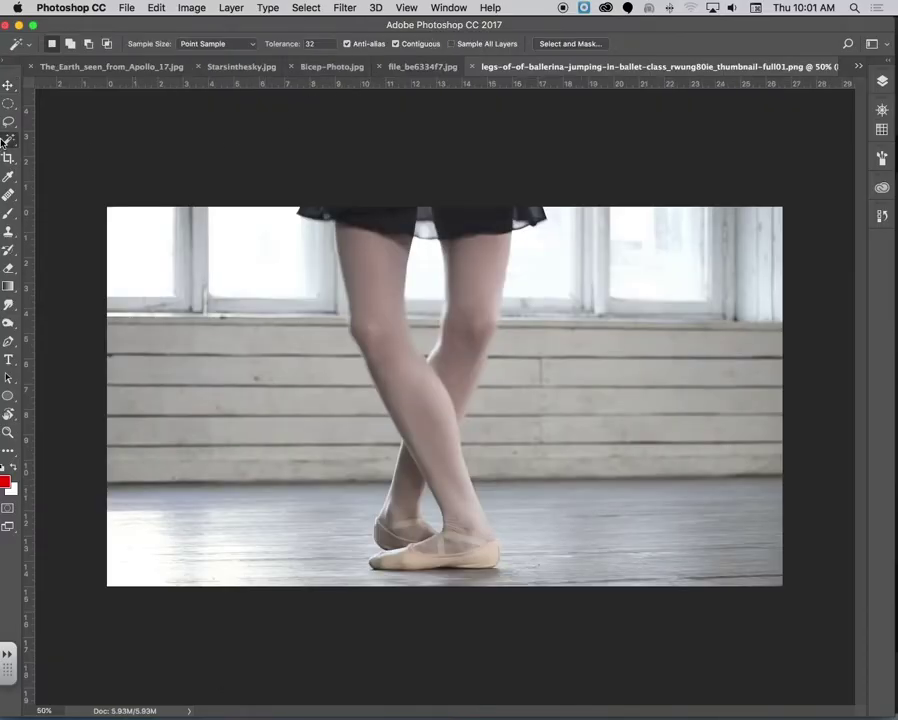
pyautogui.moveTo(10, 143); pyautogui.dragTo(60, 139)
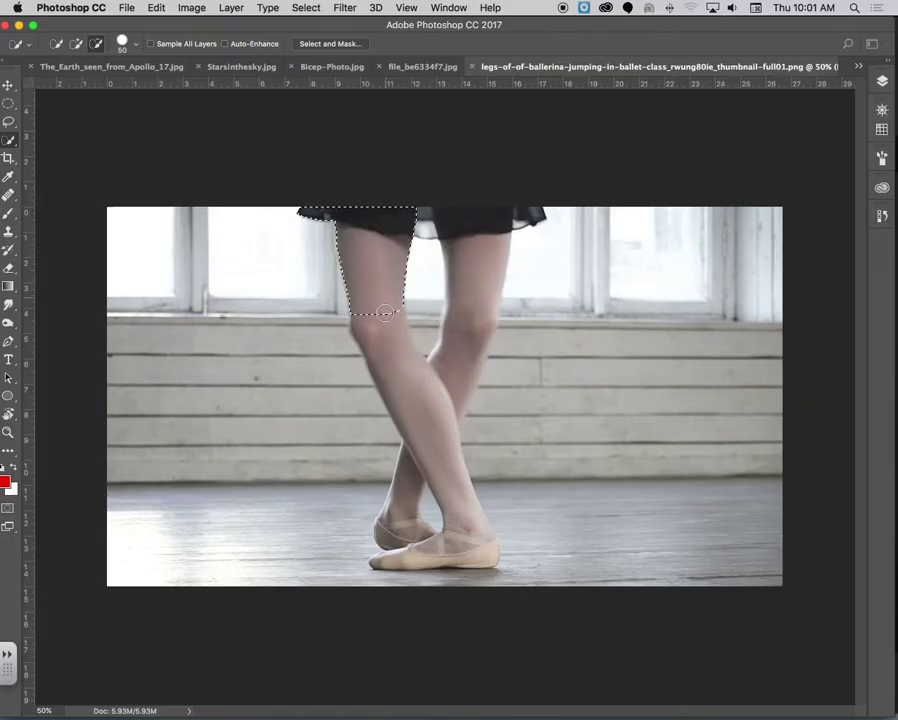
pyautogui.moveTo(457, 491)
pyautogui.mouseDown()
pyautogui.moveTo(400, 556)
pyautogui.moveTo(385, 556)
pyautogui.mouseUp()
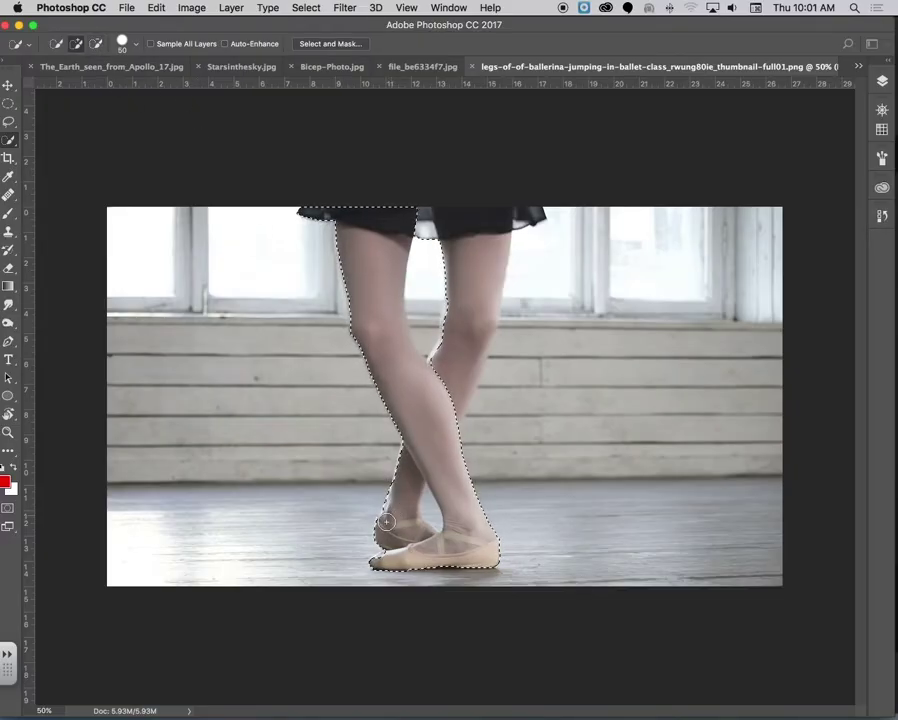
pyautogui.moveTo(467, 330); pyautogui.dragTo(477, 283)
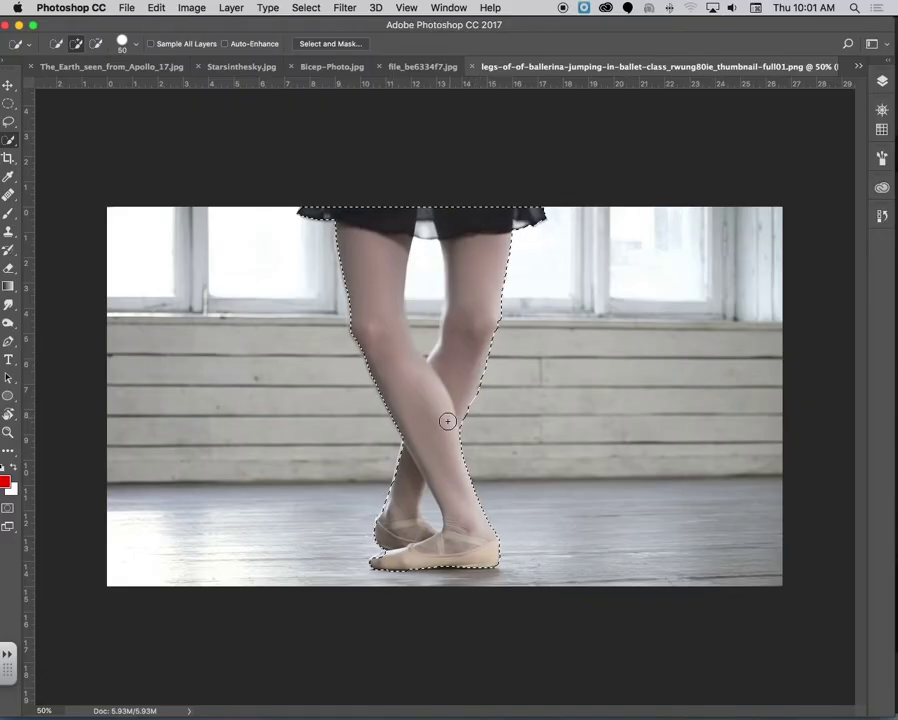
# Subtract the background gaps between the thighs and between the ankles from the leg selection
pyautogui.press('alt')
pyautogui.moveTo(429, 269)
pyautogui.mouseDown()
pyautogui.moveTo(431, 260)
pyautogui.moveTo(424, 330)
pyautogui.mouseUp()
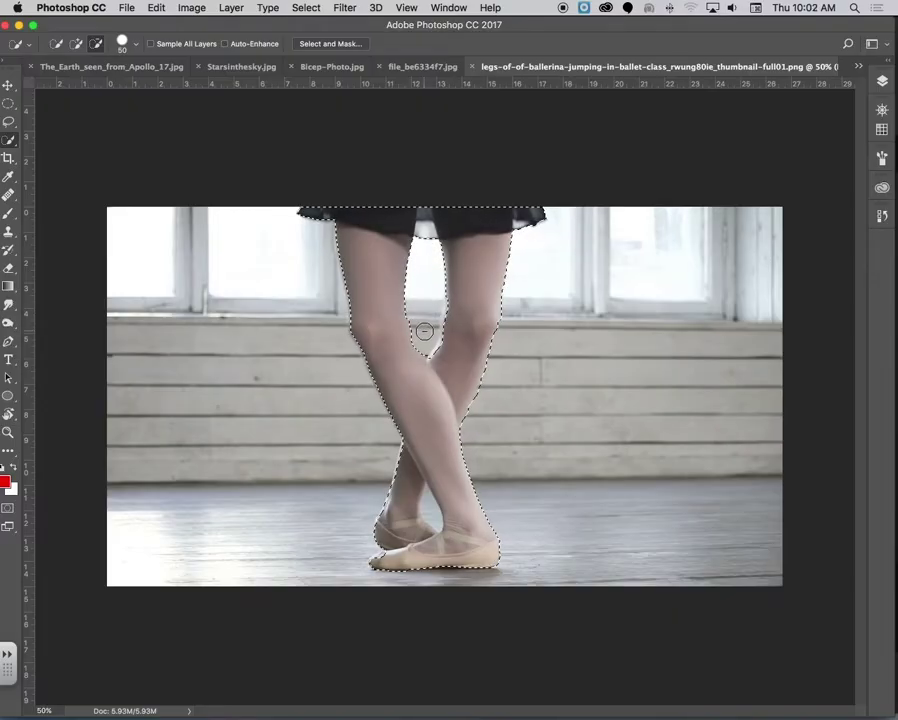
pyautogui.moveTo(432, 504); pyautogui.dragTo(433, 516)
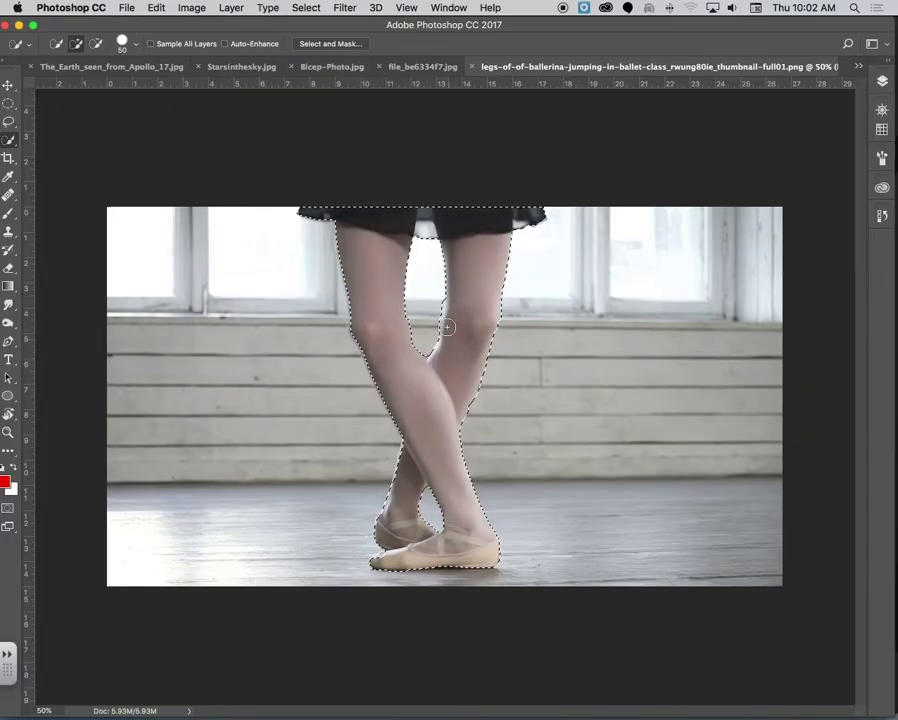
# Try to move the selected legs out of the ballerina photo with the Move tool
pyautogui.press('v')
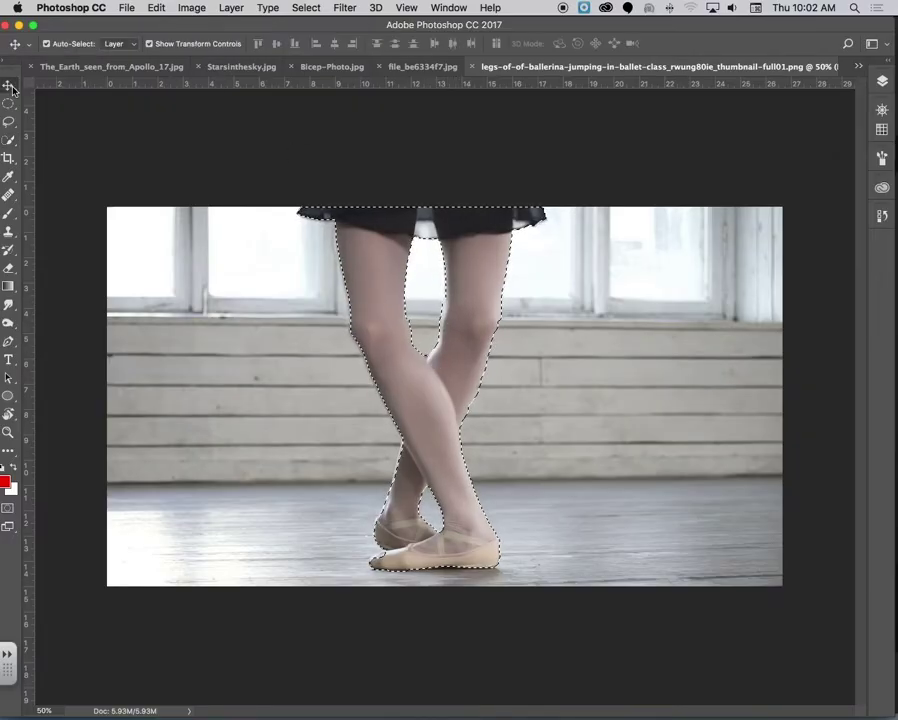
pyautogui.moveTo(483, 258); pyautogui.dragTo(458, 318)
# Close the dress image file_be6334f7.jpg and the arm image Bicep-Photo.jpg
pyautogui.click(422, 66)
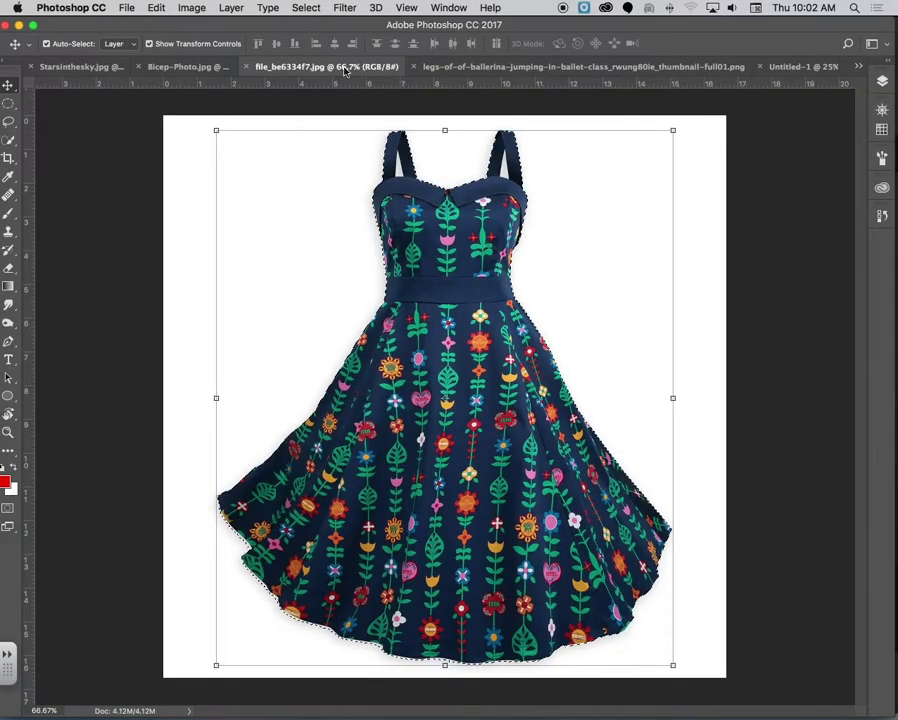
pyautogui.click(247, 67)
pyautogui.click(318, 68)
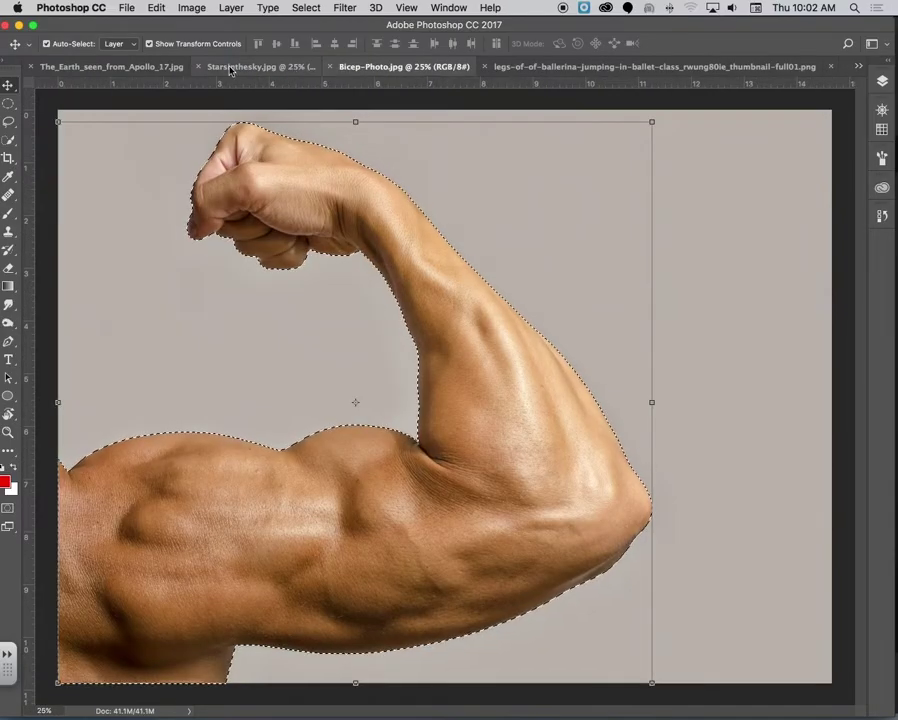
pyautogui.click(329, 67)
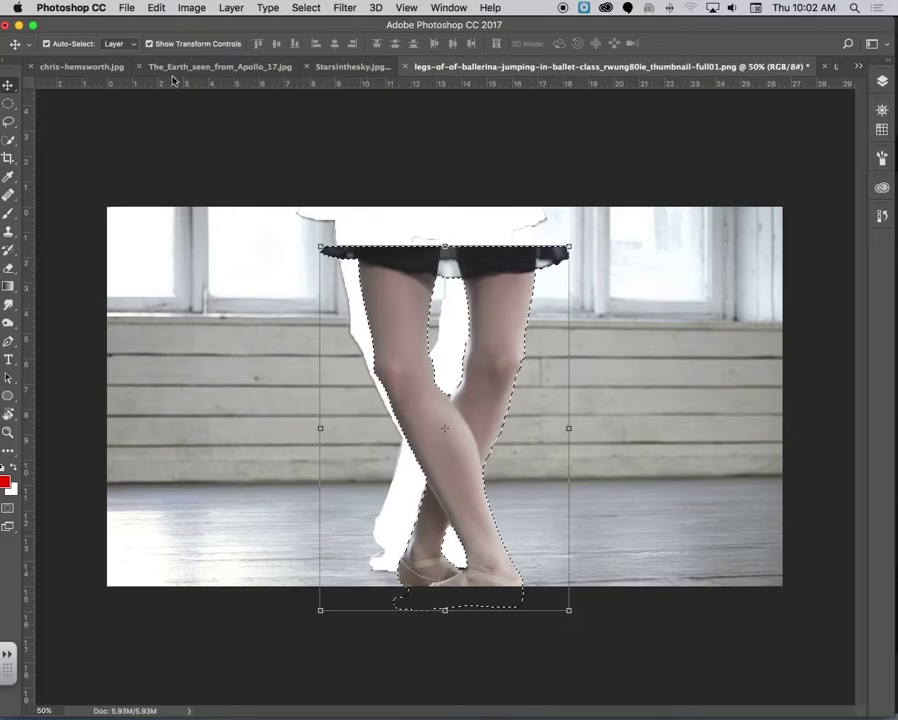
# Copy the selected ballerina legs into the Untitled-1 document and place them on the page with the dress
pyautogui.moveTo(497, 276); pyautogui.dragTo(742, 136)
pyautogui.moveTo(485, 315); pyautogui.dragTo(636, 283)
pyautogui.press('Return')
# Reorder the layers so the arm is above the dress and the legs are below it, and move the legs beneath the skirt
pyautogui.click(883, 83)
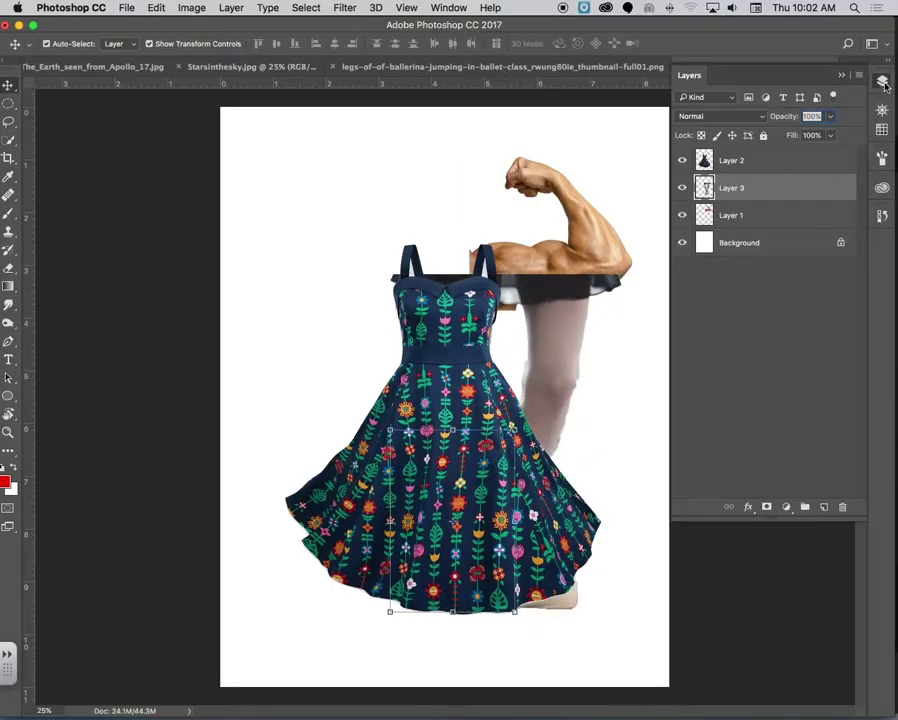
pyautogui.moveTo(741, 188); pyautogui.dragTo(742, 212)
pyautogui.moveTo(751, 160); pyautogui.dragTo(772, 198)
pyautogui.moveTo(565, 353); pyautogui.dragTo(463, 399)
# Scale the dress and arm layers together to about 85% and move them up above the legs
pyautogui.click(443, 265)
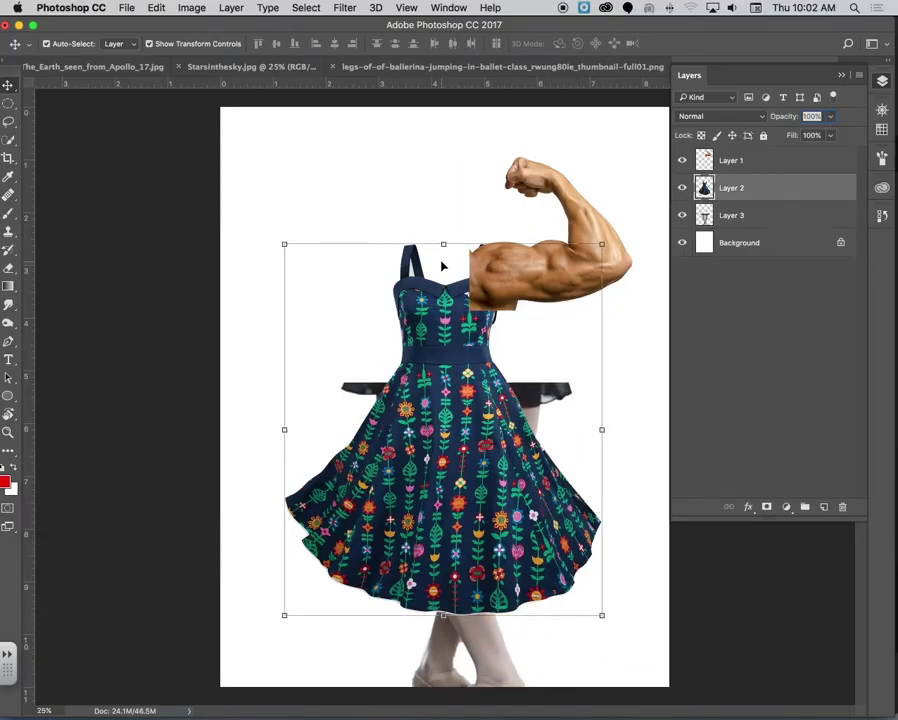
pyautogui.click(284, 243)
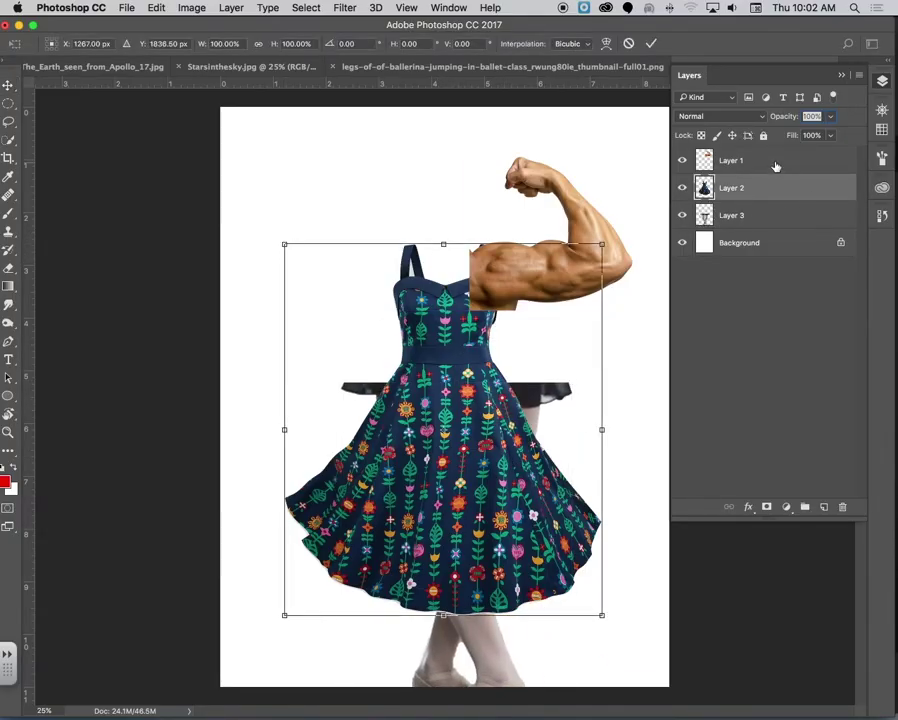
pyautogui.press('Return')
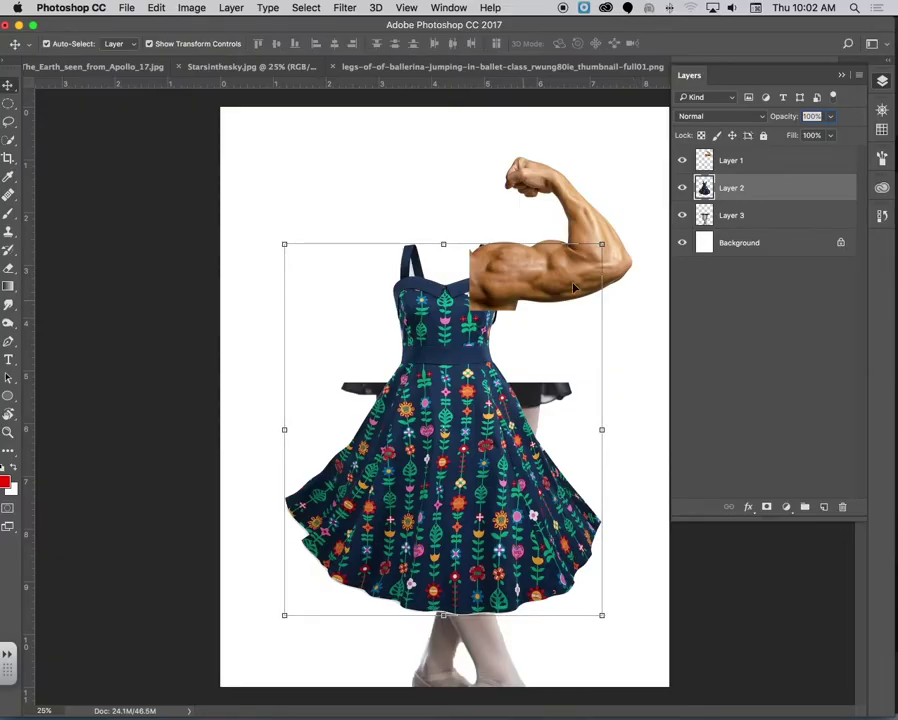
pyautogui.keyDown('shift'); pyautogui.click(799, 164); pyautogui.keyUp('shift')
pyautogui.moveTo(633, 157); pyautogui.dragTo(580, 226)
pyautogui.moveTo(531, 329); pyautogui.dragTo(566, 231)
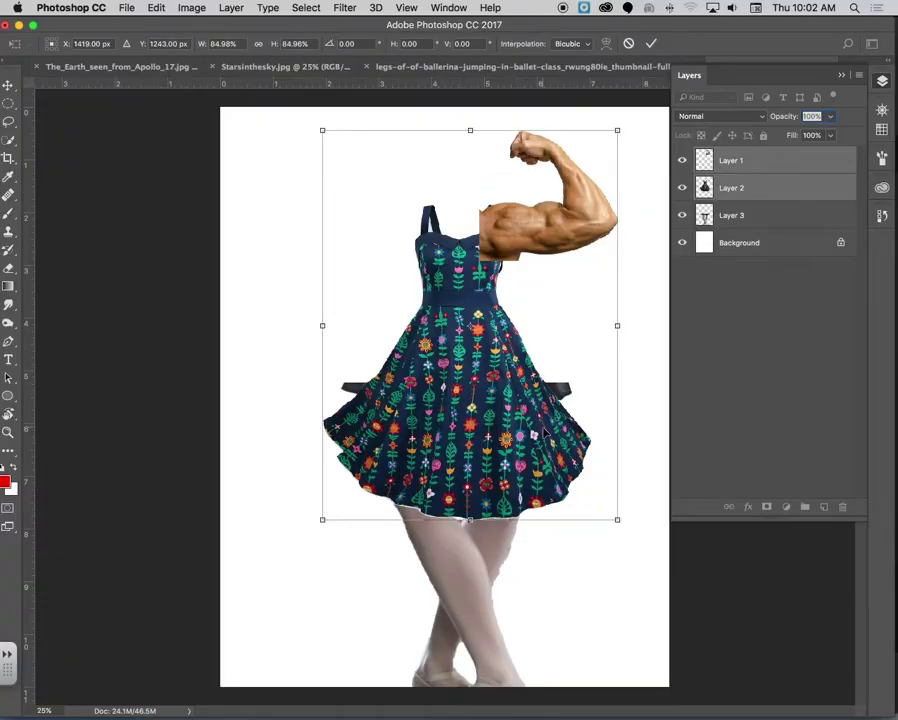
pyautogui.press('Return')
# Scale the legs down to about 62% and position them centred under the dress hem
pyautogui.click(490, 560)
pyautogui.moveTo(575, 380); pyautogui.dragTo(483, 515)
pyautogui.moveTo(433, 580); pyautogui.dragTo(490, 513)
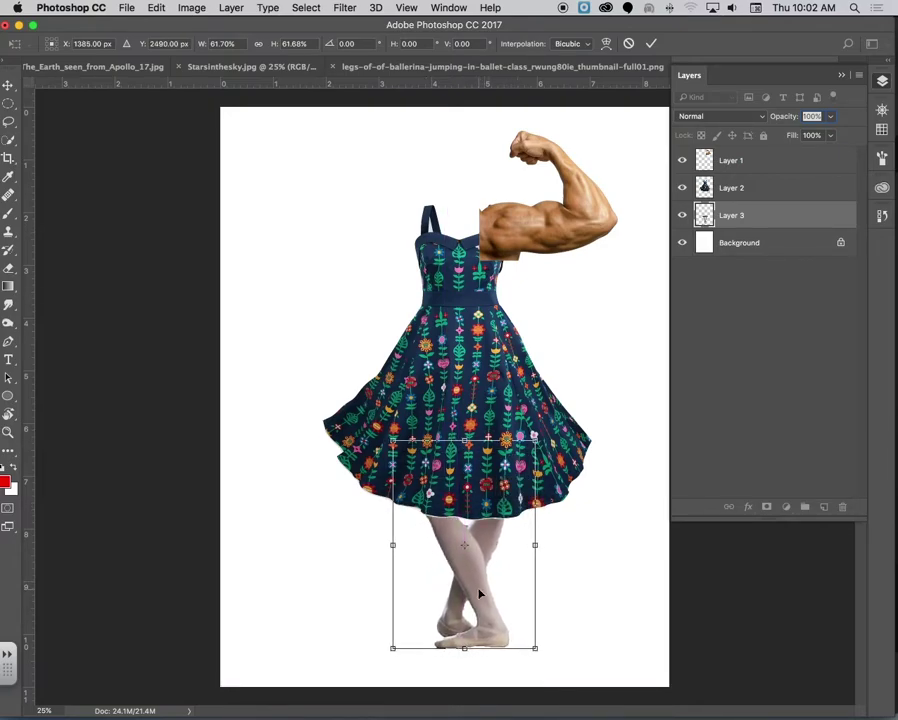
pyautogui.click(651, 42)
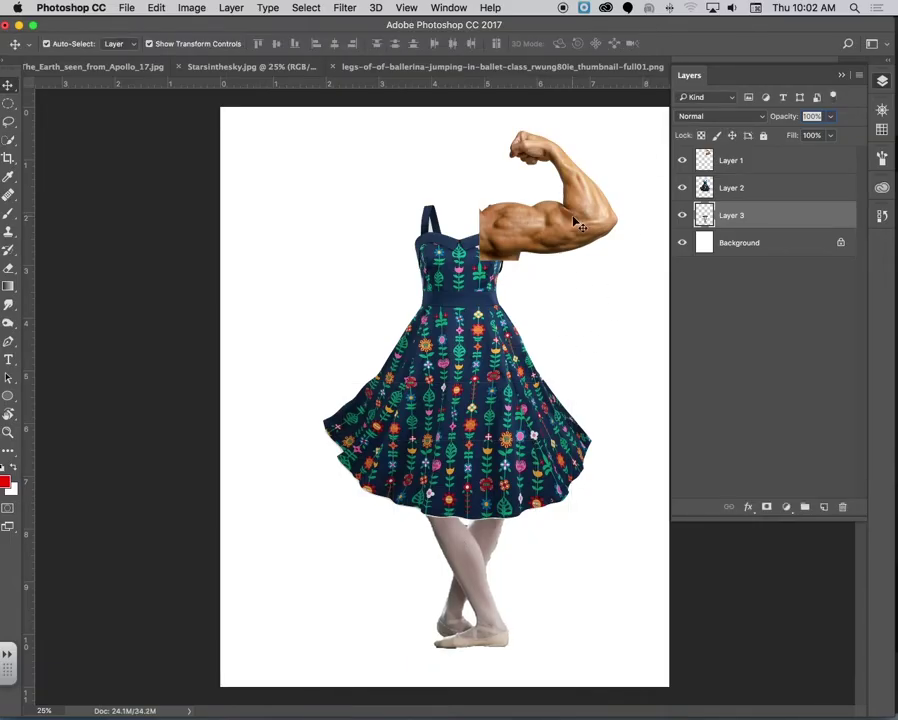
# Move the arm layer below the dress layer so the shoulder sits behind the strap
pyautogui.click(527, 236)
pyautogui.moveTo(527, 236)
pyautogui.mouseDown()
pyautogui.moveTo(539, 235)
pyautogui.moveTo(525, 232)
pyautogui.mouseUp()
pyautogui.moveTo(755, 161); pyautogui.dragTo(751, 192)
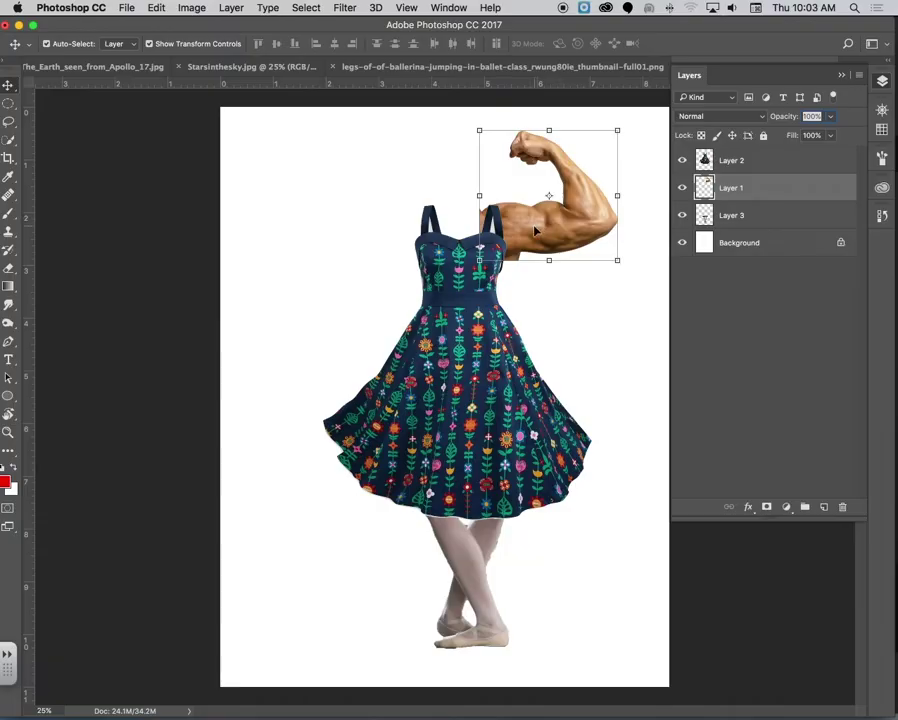
# Duplicate the arm and place the copy level with the original at the dress's left shoulder
pyautogui.moveTo(535, 230); pyautogui.dragTo(347, 229)
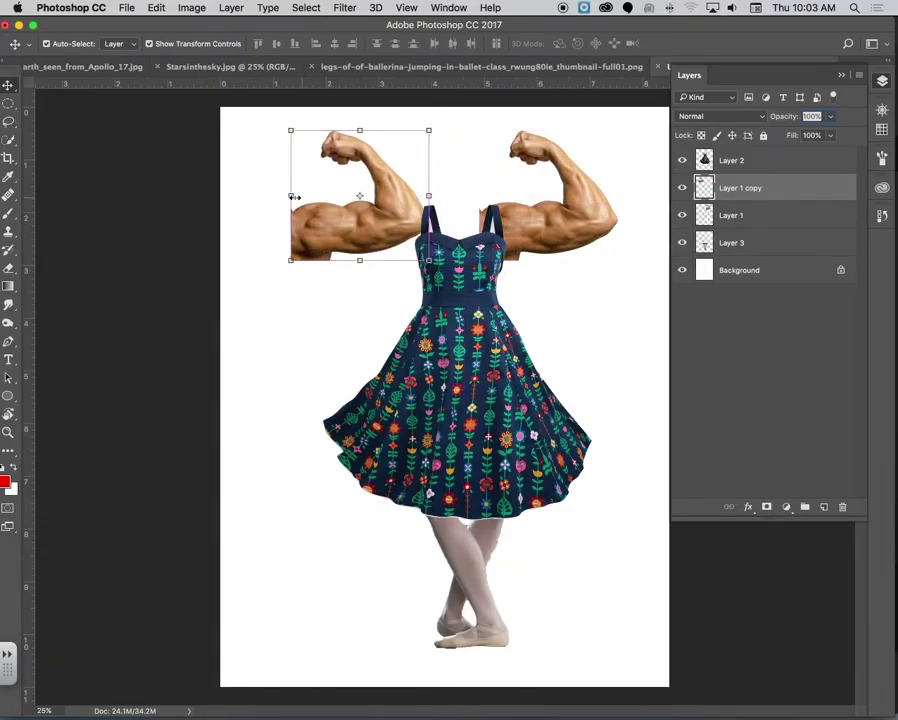
# Try to mirror the duplicated arm horizontally at about 107% width so its shoulder meets the dress
pyautogui.moveTo(290, 195); pyautogui.dragTo(402, 236)
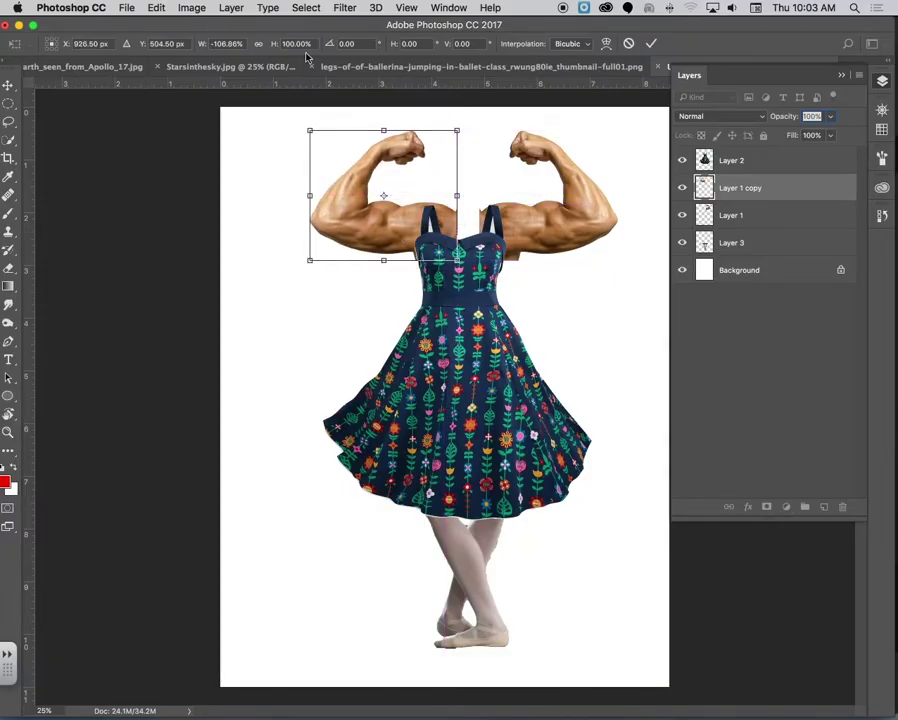
# Select the globe in The_Earth_seen_from_Apollo_17.jpg by picking its black background with the Magic Wand and inverting the selection
pyautogui.click(121, 67)
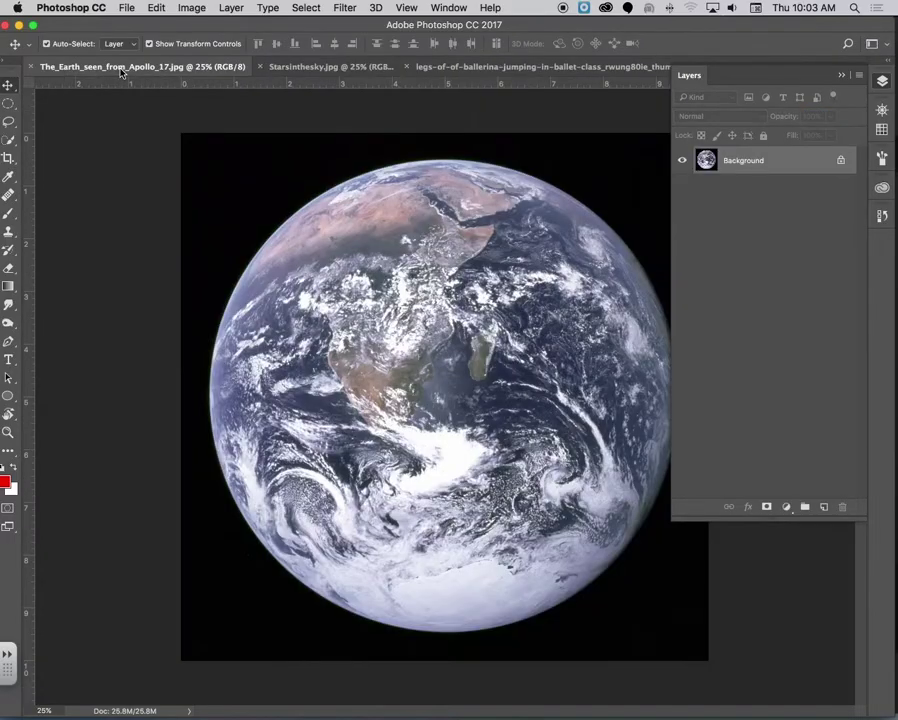
pyautogui.click(8, 140)
pyautogui.click(8, 140)
pyautogui.click(50, 152)
pyautogui.click(239, 183)
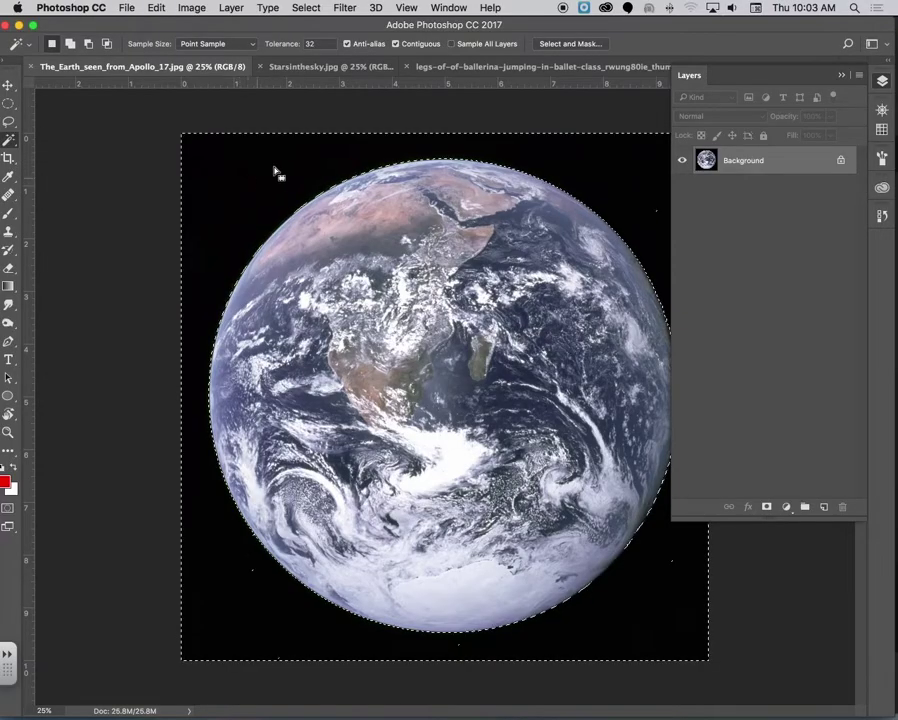
pyautogui.click(306, 7)
pyautogui.click(318, 62)
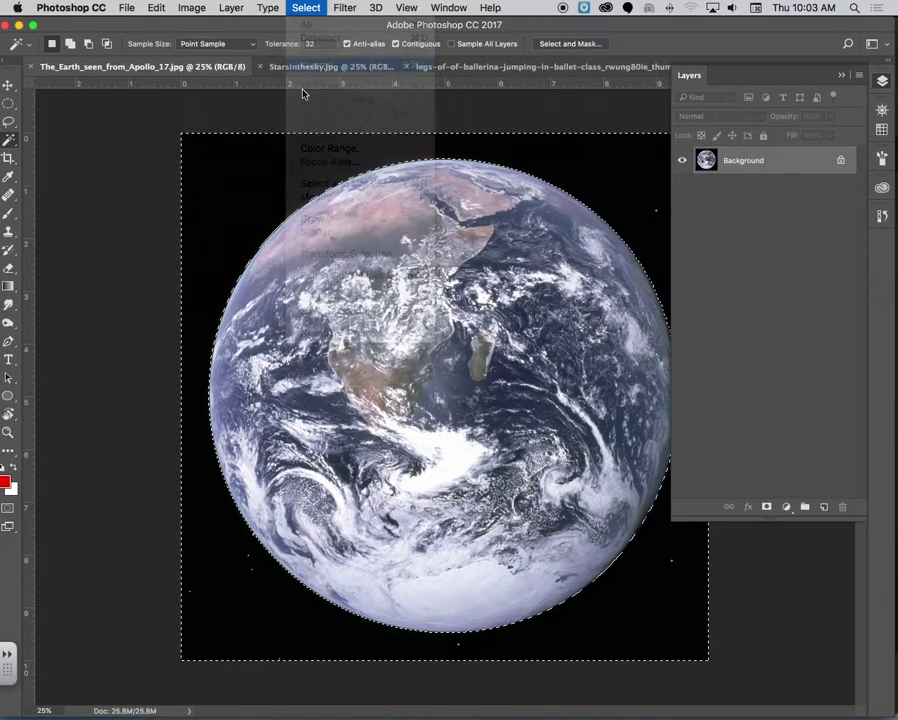
pyautogui.press('v')
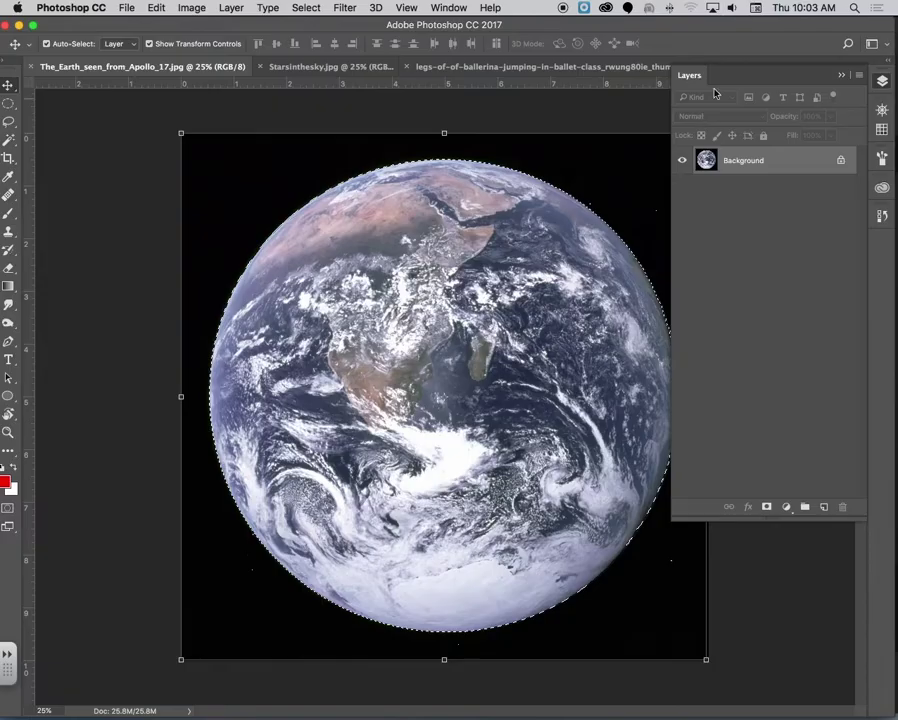
# Bring the selected Earth into the figure composite, place its layer just above the Background and shift it behind the figure
pyautogui.click(843, 76)
pyautogui.moveTo(580, 245); pyautogui.dragTo(503, 422)
pyautogui.click(883, 82)
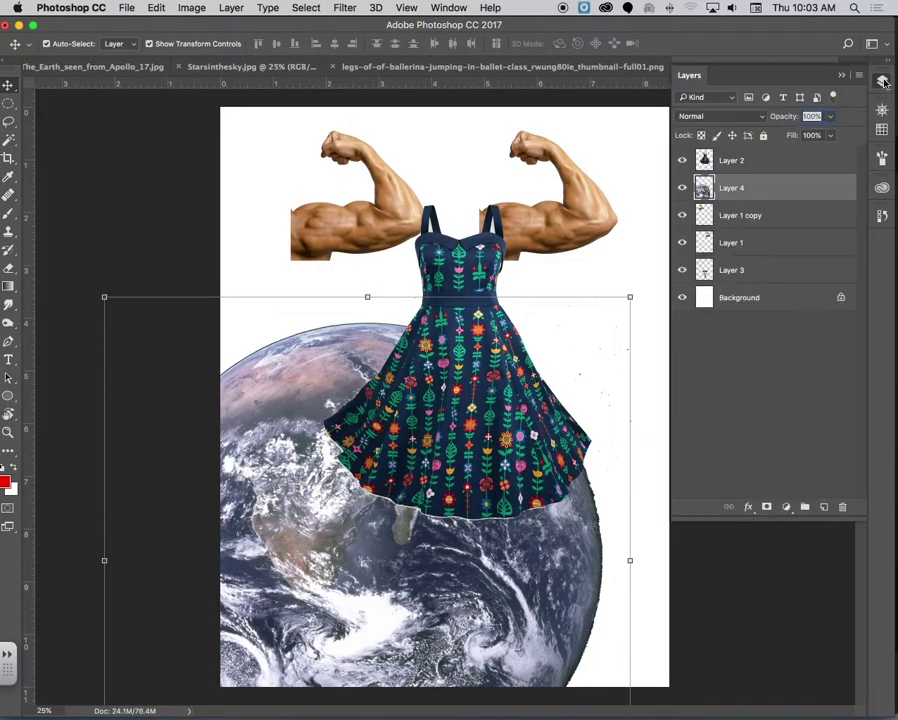
pyautogui.moveTo(750, 190); pyautogui.dragTo(744, 282)
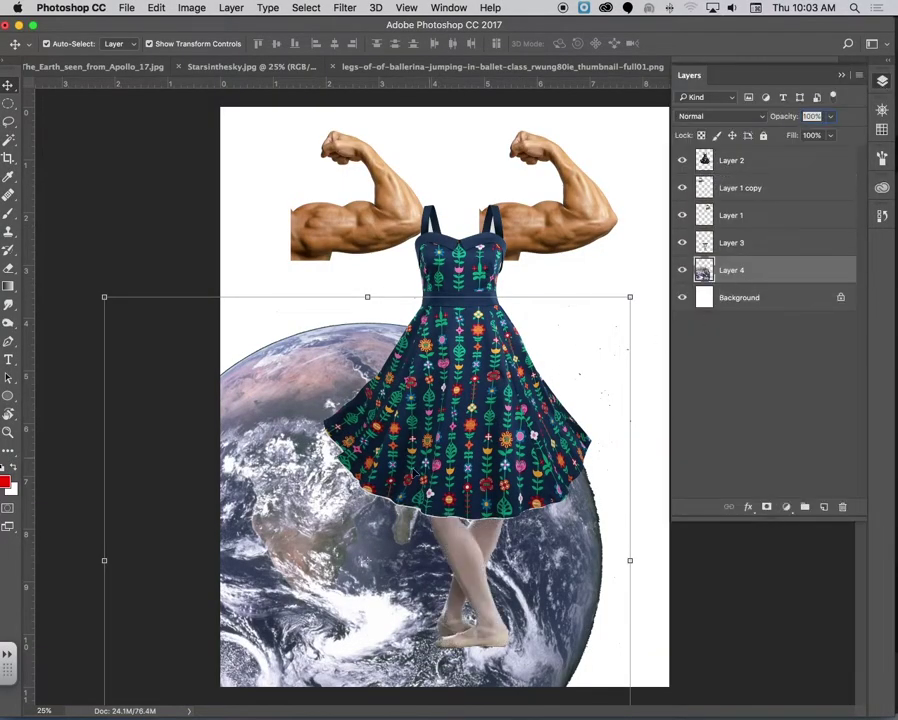
pyautogui.moveTo(281, 436); pyautogui.dragTo(352, 420)
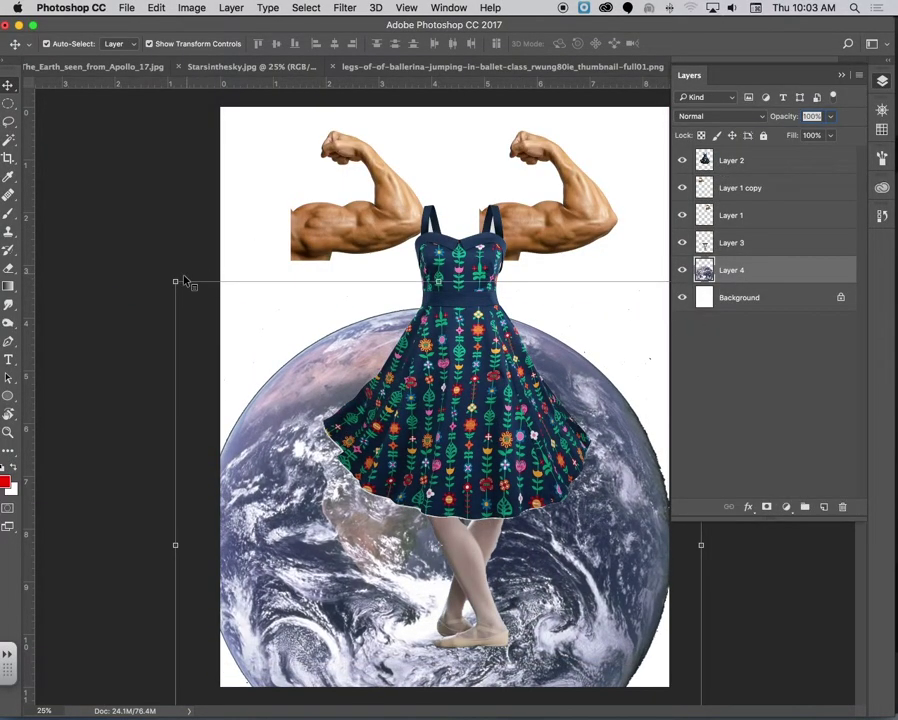
# Scale the Earth to about 84%, position it at the page bottom under the feet, and hide its layer
pyautogui.moveTo(175, 282); pyautogui.dragTo(236, 389)
pyautogui.moveTo(348, 574); pyautogui.dragTo(320, 677)
pyautogui.press('Return')
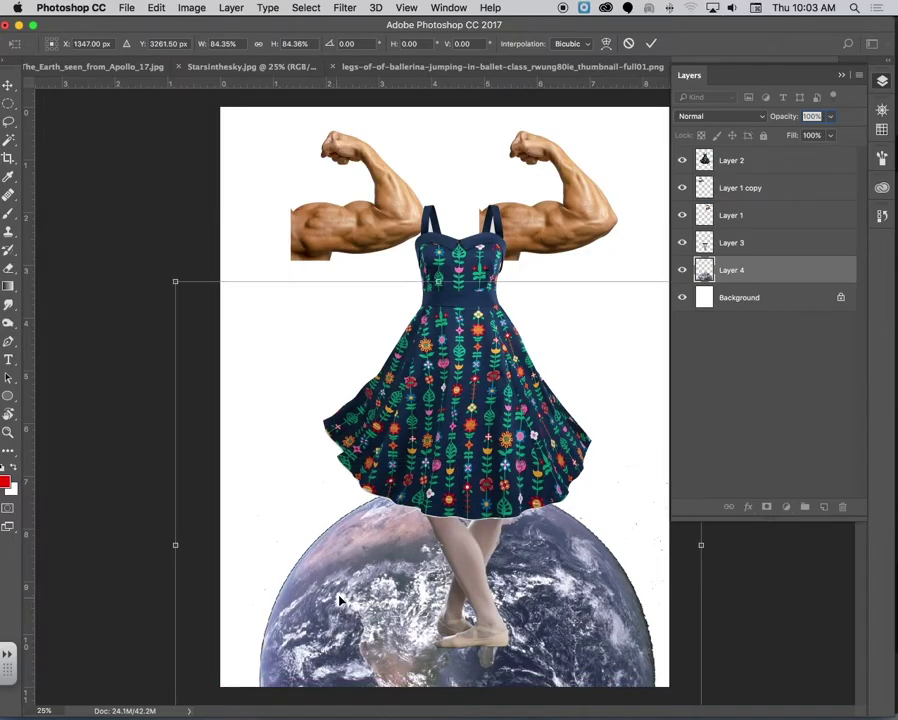
pyautogui.click(683, 270)
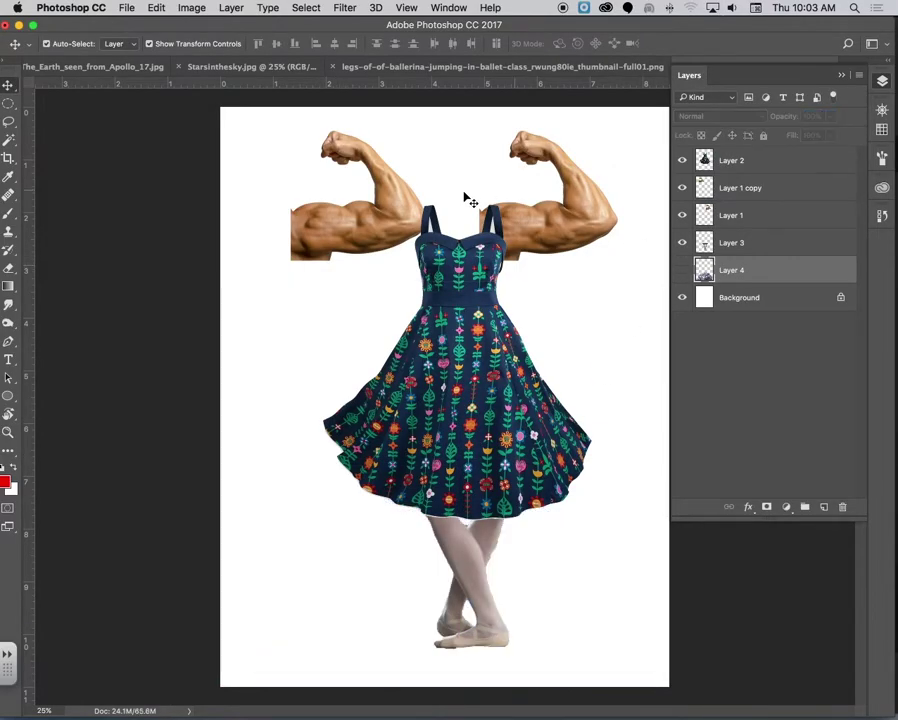
# Mirror the duplicated arm horizontally at about 104% width so its shoulder sits behind the dress strap
pyautogui.click(372, 224)
pyautogui.press('super+t')
pyautogui.moveTo(297, 195); pyautogui.dragTo(416, 227)
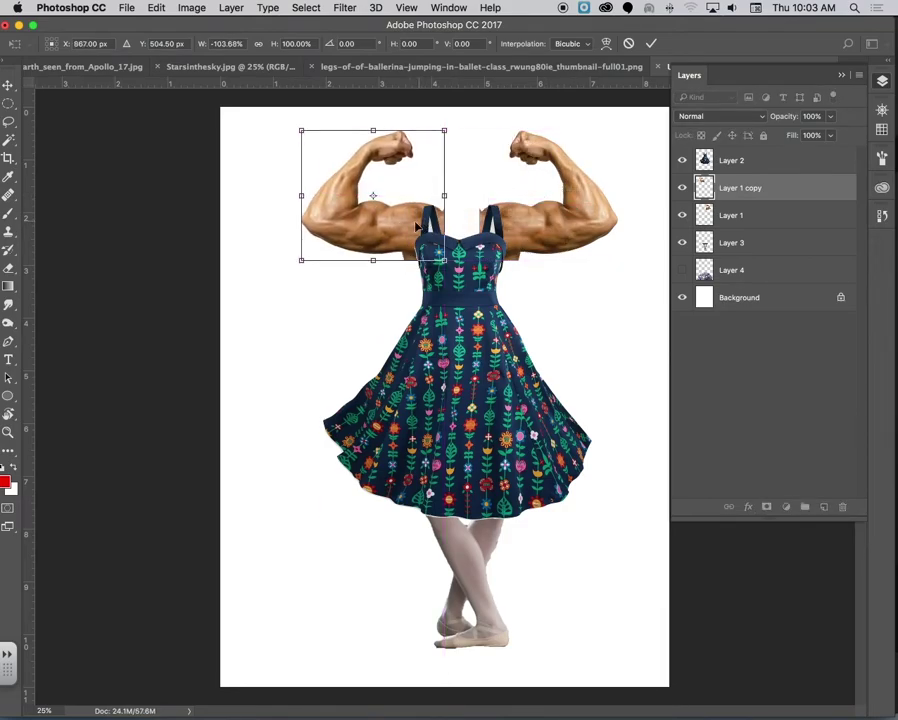
pyautogui.click(651, 45)
# Close the Earth photo and bring up the chris-hemsworth.jpg portrait
pyautogui.click(41, 68)
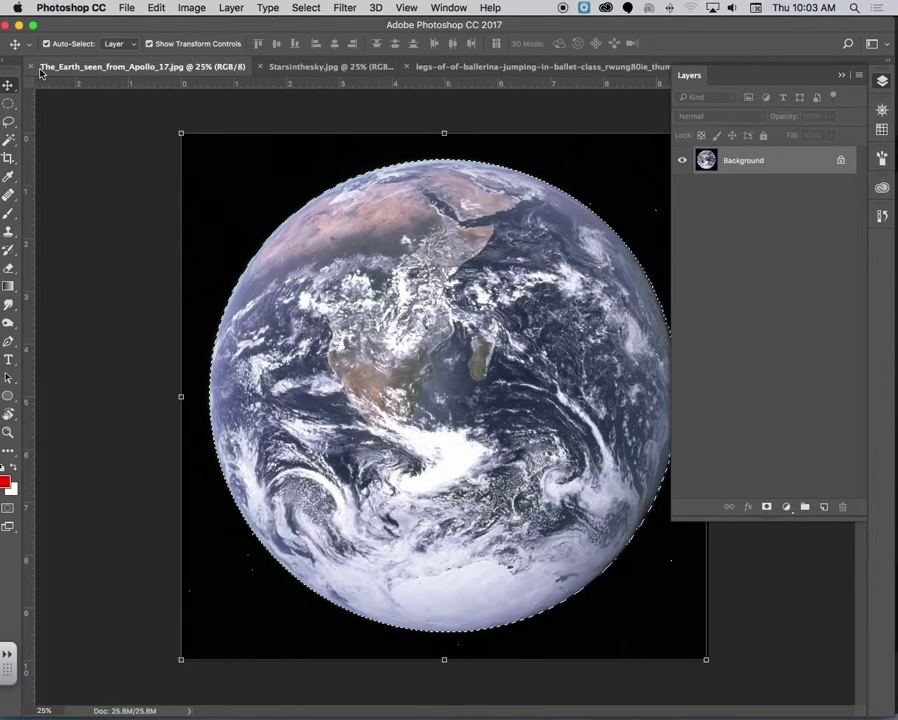
pyautogui.click(31, 67)
pyautogui.click(58, 68)
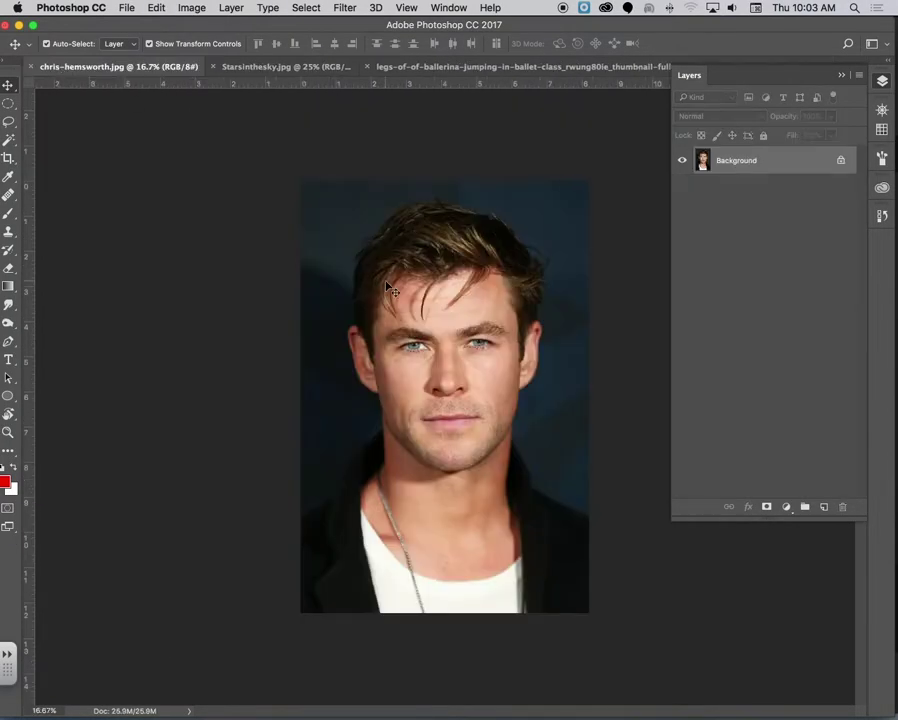
# Select the portrait's face, ears and hair with the Quick Selection tool, subtracting the dark background around the head
pyautogui.click(10, 141)
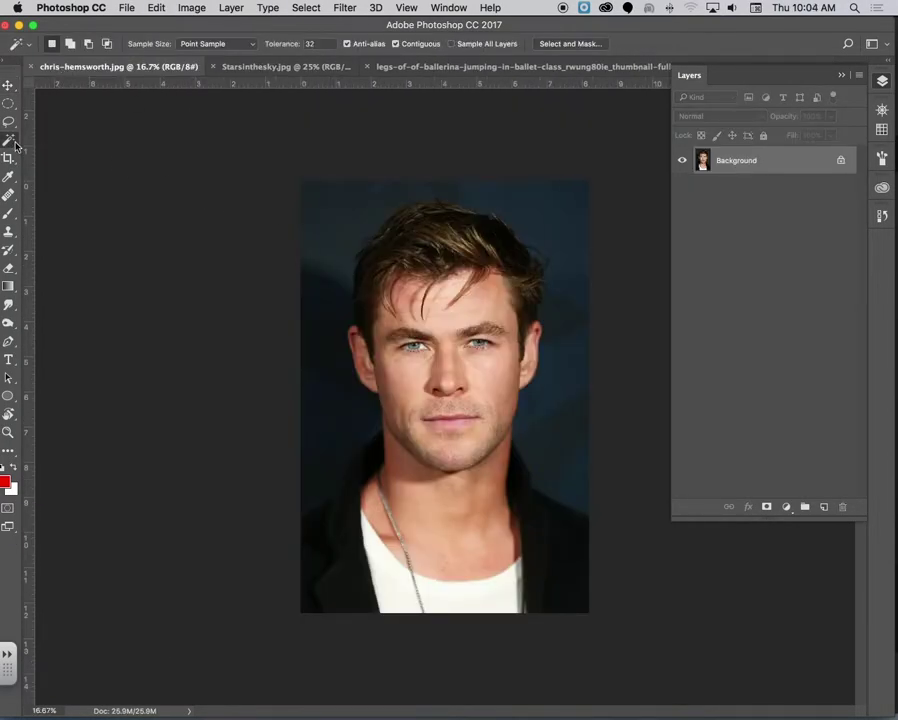
pyautogui.rightClick(12, 143)
pyautogui.click(80, 137)
pyautogui.moveTo(490, 281)
pyautogui.mouseDown()
pyautogui.moveTo(472, 231)
pyautogui.moveTo(436, 228)
pyautogui.moveTo(378, 245)
pyautogui.moveTo(367, 307)
pyautogui.mouseUp()
pyautogui.moveTo(367, 362)
pyautogui.mouseDown()
pyautogui.moveTo(404, 393)
pyautogui.moveTo(467, 460)
pyautogui.mouseUp()
pyautogui.moveTo(523, 370)
pyautogui.mouseDown()
pyautogui.moveTo(543, 341)
pyautogui.moveTo(534, 271)
pyautogui.mouseUp()
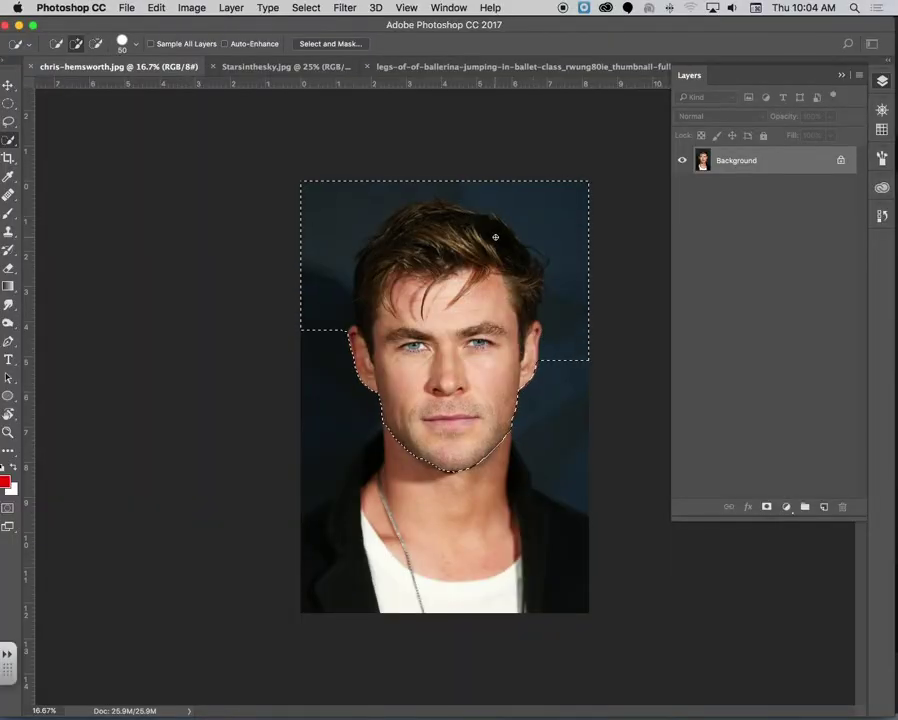
pyautogui.moveTo(356, 202)
pyautogui.keyDown('alt'); pyautogui.mouseDown()
pyautogui.moveTo(330, 300)
pyautogui.moveTo(345, 326)
pyautogui.mouseUp(); pyautogui.keyUp('alt')
pyautogui.moveTo(370, 237)
pyautogui.keyDown('alt'); pyautogui.mouseDown()
pyautogui.moveTo(427, 194)
pyautogui.moveTo(505, 198)
pyautogui.moveTo(556, 233)
pyautogui.moveTo(581, 321)
pyautogui.moveTo(545, 343)
pyautogui.mouseUp(); pyautogui.keyUp('alt')
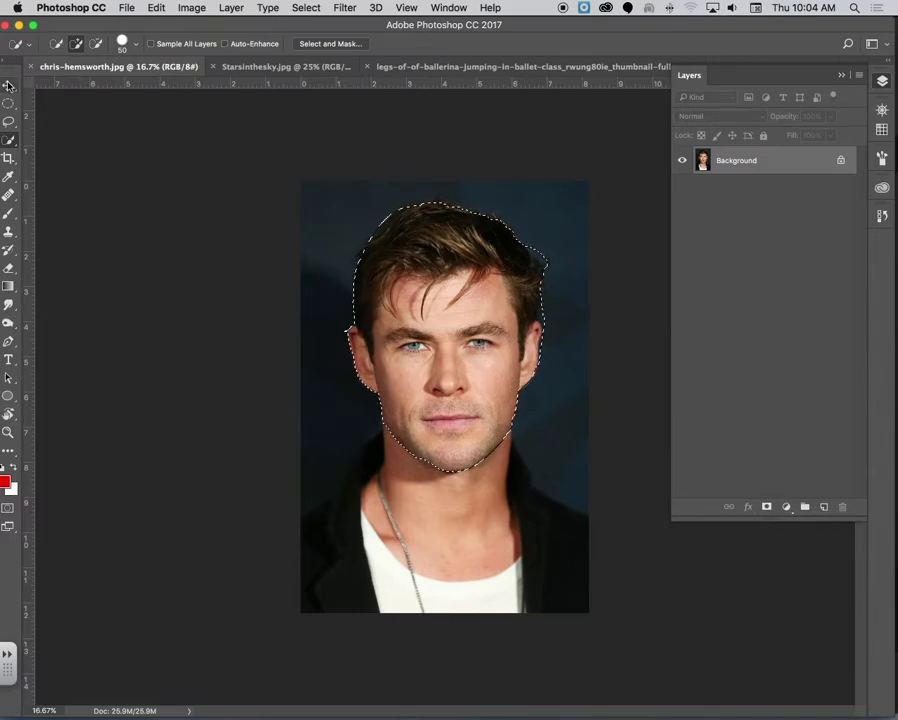
# Extend the head selection down to include the neck and the white shirt
pyautogui.press('v')
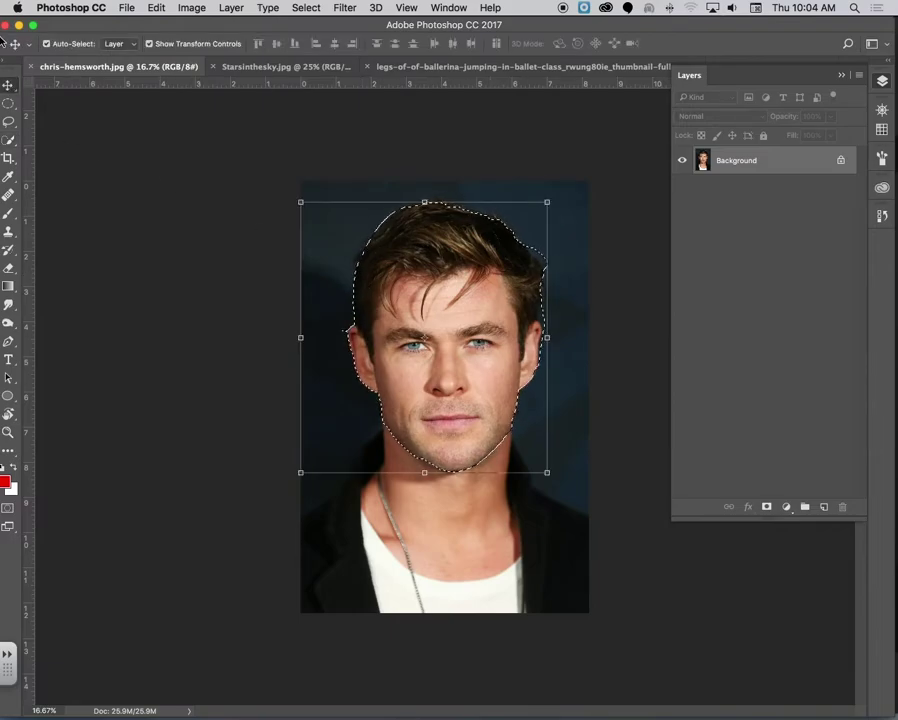
pyautogui.click(8, 141)
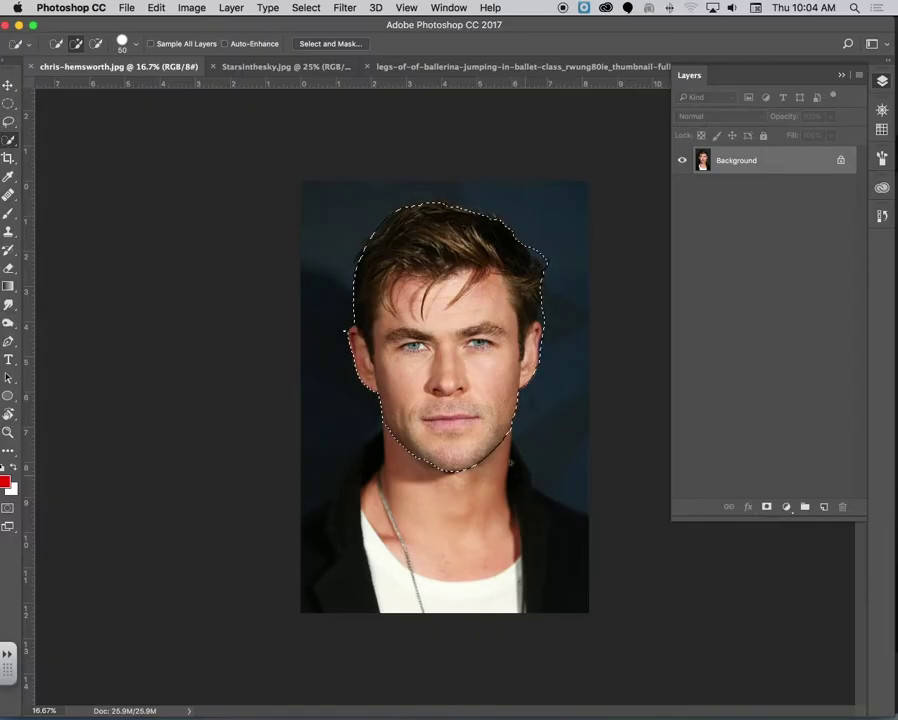
pyautogui.moveTo(410, 449); pyautogui.dragTo(409, 522)
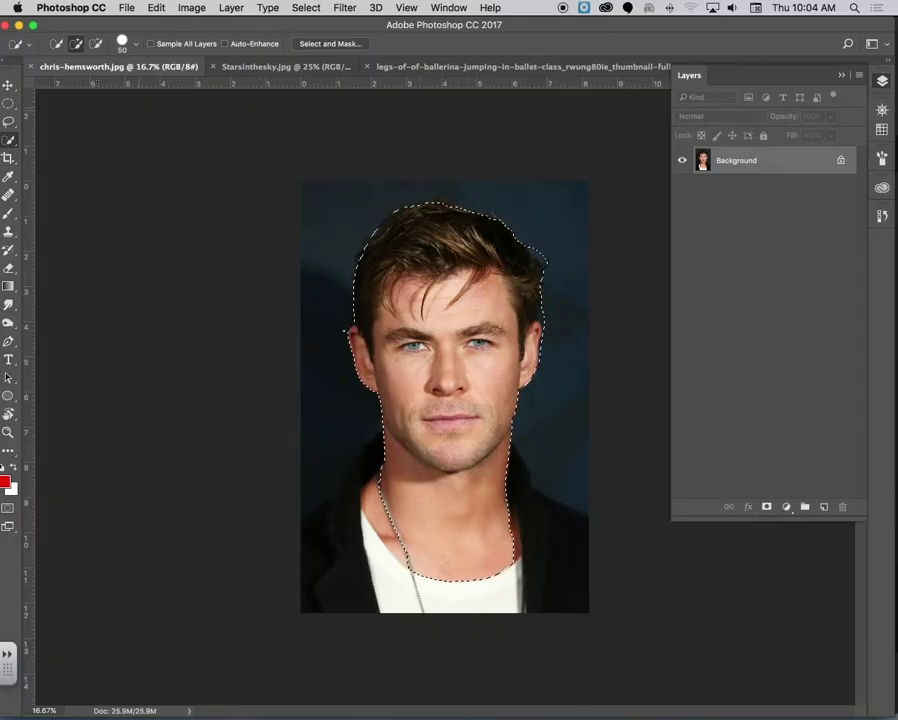
pyautogui.moveTo(403, 488)
pyautogui.mouseDown()
pyautogui.moveTo(370, 498)
pyautogui.moveTo(386, 562)
pyautogui.mouseUp()
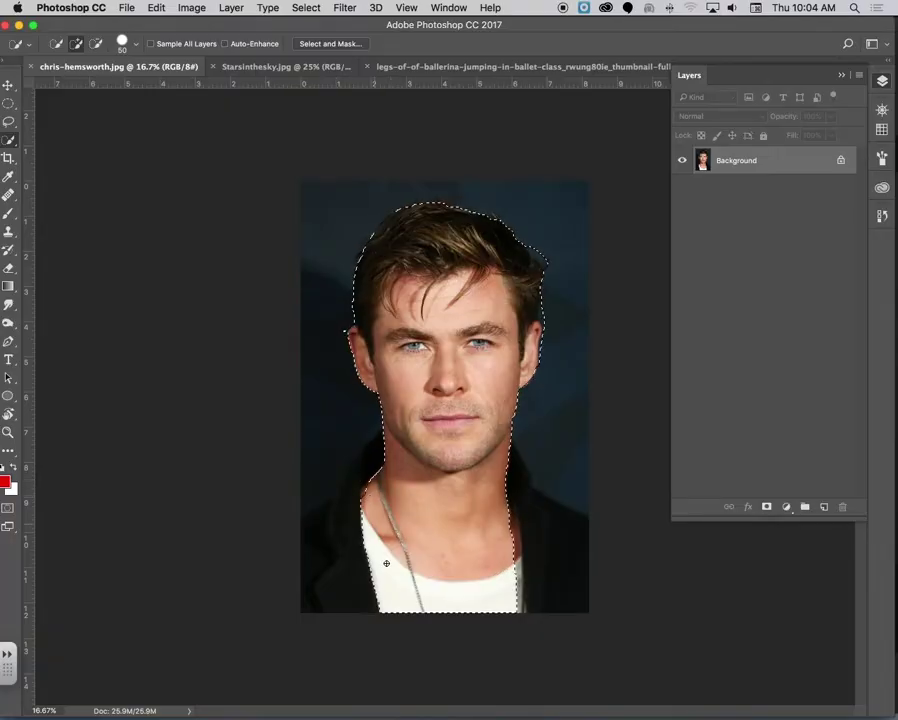
# Bring the selected head and neck into the figure composite and scale it to about 52%
pyautogui.click(8, 88)
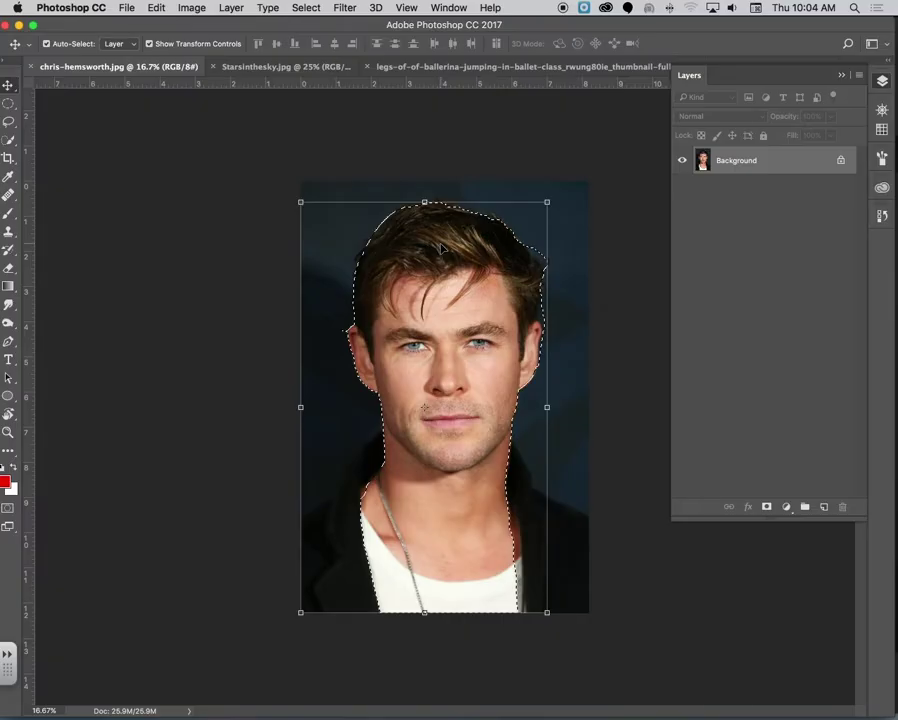
pyautogui.press('F7')
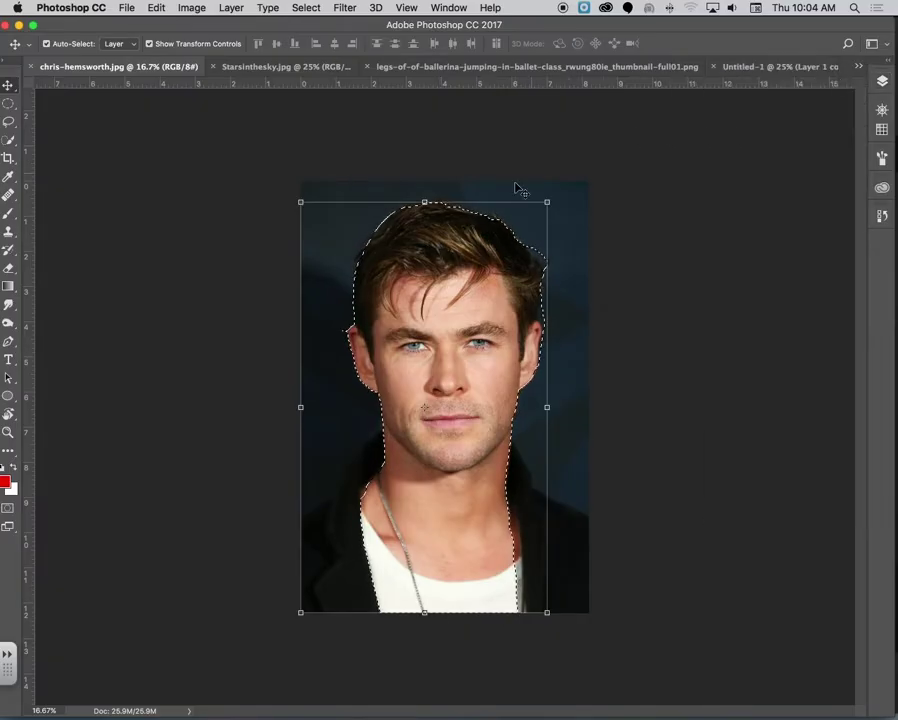
pyautogui.moveTo(525, 186); pyautogui.dragTo(522, 307)
pyautogui.moveTo(608, 189); pyautogui.dragTo(430, 482)
pyautogui.moveTo(384, 622); pyautogui.dragTo(514, 182)
pyautogui.click(882, 83)
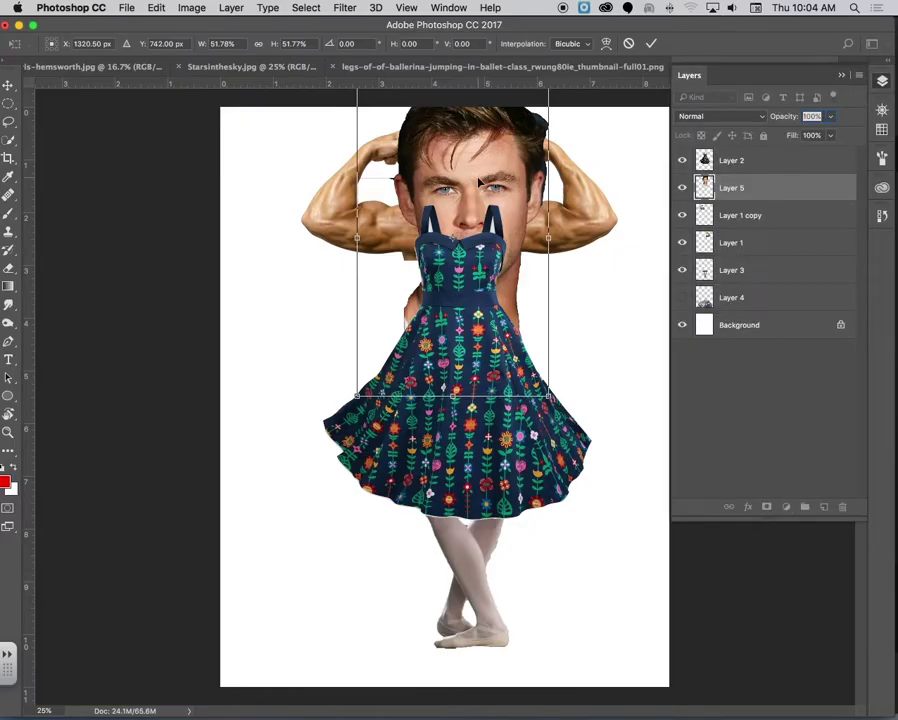
pyautogui.press('Return')
# Scale the head down to about 58%, fit it between the arms, and order its layer directly below the dress layer
pyautogui.moveTo(758, 188); pyautogui.dragTo(784, 156)
pyautogui.press('super+t')
pyautogui.moveTo(548, 398); pyautogui.dragTo(474, 248)
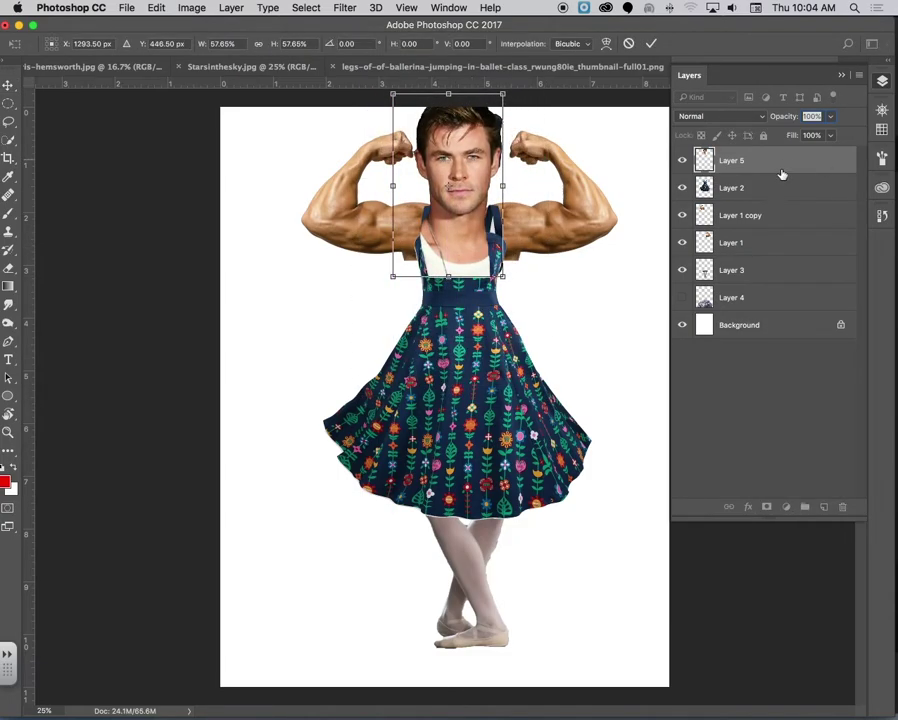
pyautogui.press('Return')
pyautogui.moveTo(744, 162); pyautogui.dragTo(742, 197)
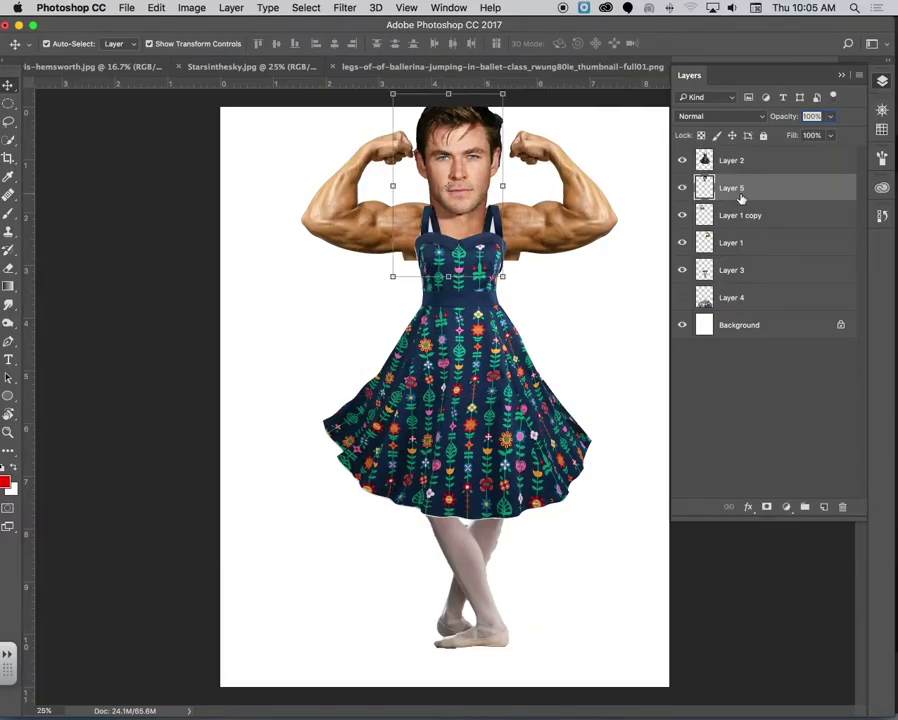
# Scale down all the figure and Earth layers together and centre the whole figure on the page
pyautogui.click(486, 160)
pyautogui.click(780, 163)
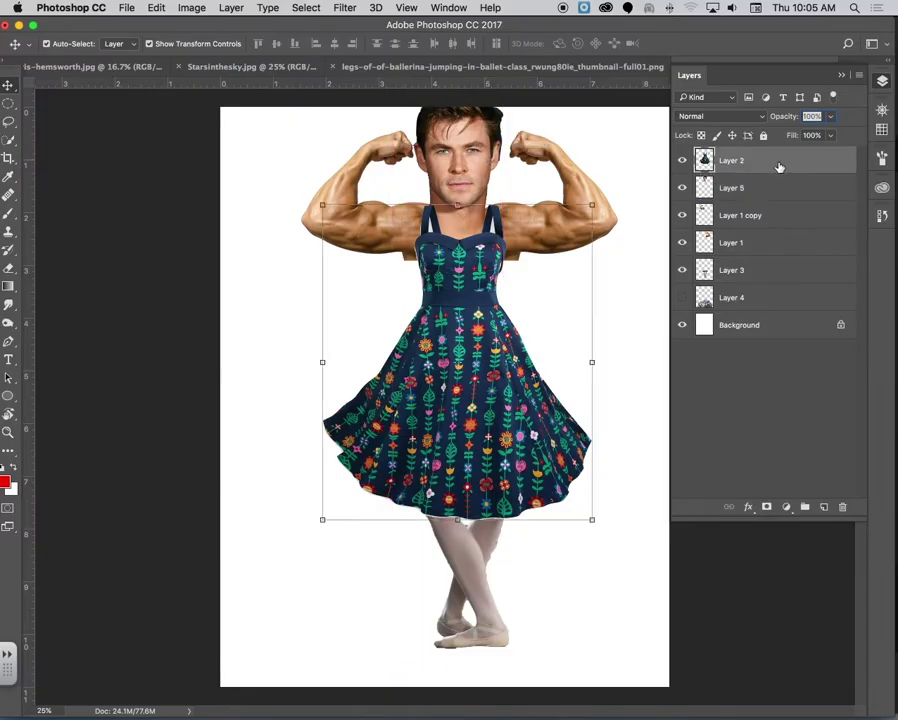
pyautogui.keyDown('shift'); pyautogui.click(784, 298); pyautogui.keyUp('shift')
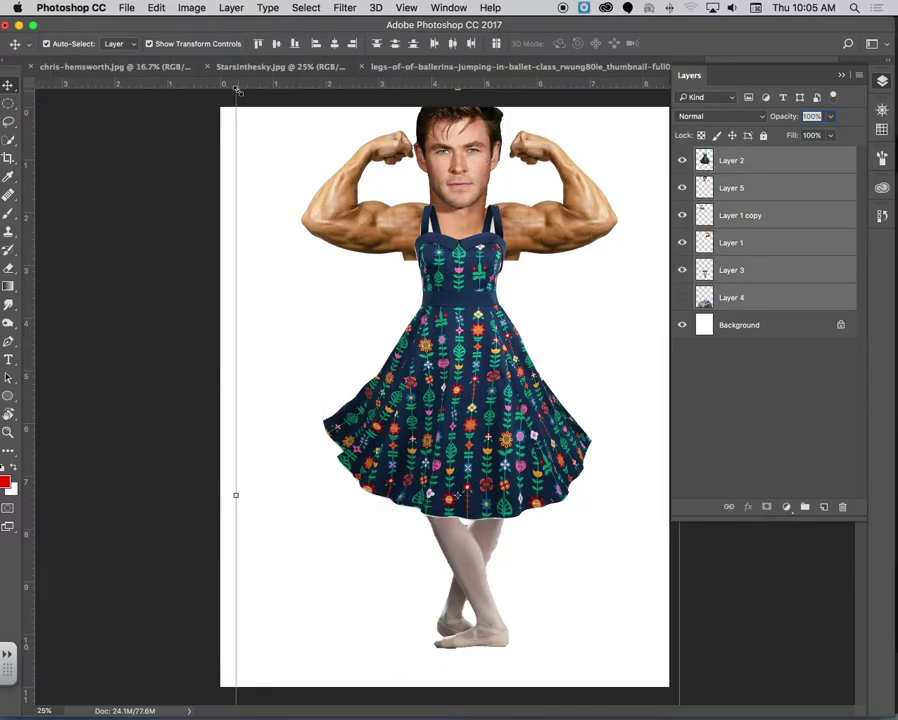
pyautogui.moveTo(237, 90); pyautogui.dragTo(360, 192)
pyautogui.moveTo(499, 458); pyautogui.dragTo(454, 400)
pyautogui.press('Return')
pyautogui.click(593, 340)
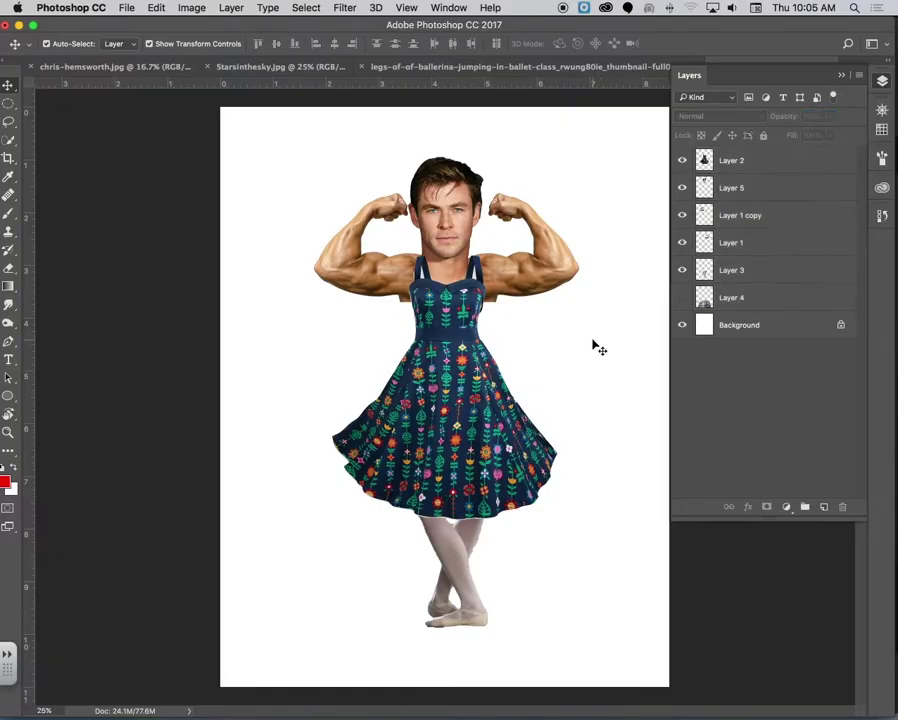
# Choose the original, unmirrored arm's layer and hide the head layer to expose both shoulders behind the dress straps
pyautogui.click(511, 281)
pyautogui.hotkey('ctrl', '+')
pyautogui.hotkey('ctrl', '+')
pyautogui.hotkey('ctrl', '+')
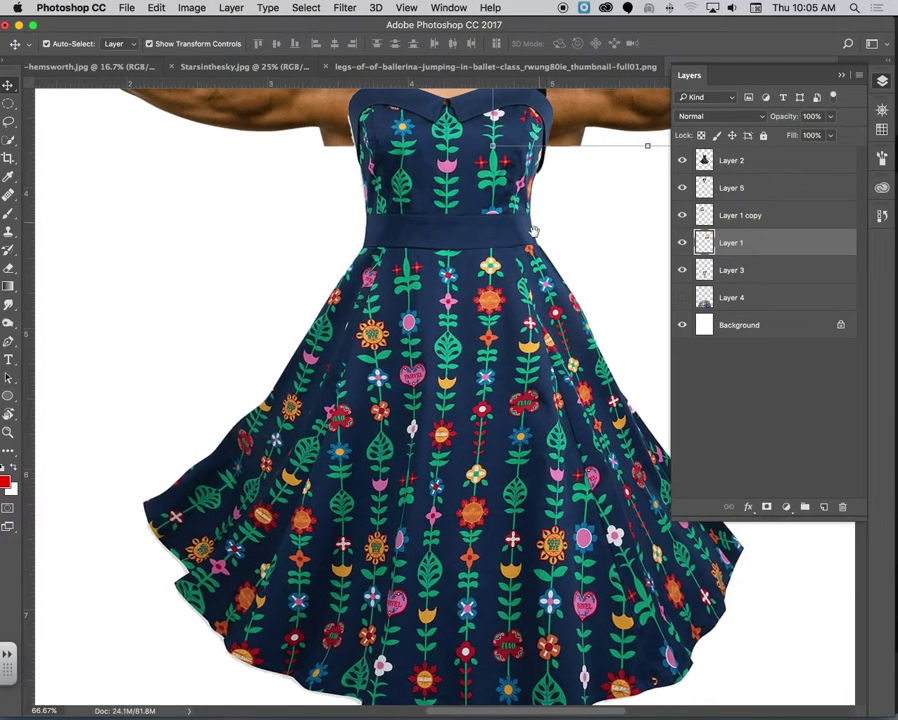
pyautogui.moveTo(535, 232); pyautogui.dragTo(526, 492)
pyautogui.click(682, 243)
pyautogui.click(682, 243)
pyautogui.click(682, 188)
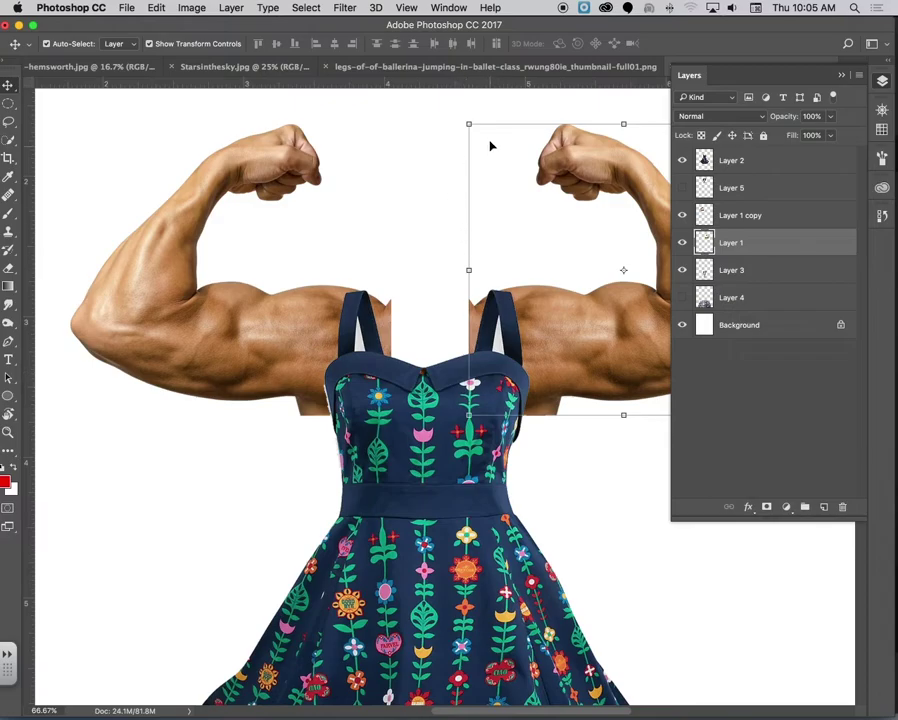
# Rotate the original arm about 22° clockwise and lower it so its shoulder fits behind the dress strap
pyautogui.moveTo(458, 117); pyautogui.dragTo(496, 89)
pyautogui.moveTo(586, 401); pyautogui.dragTo(590, 443)
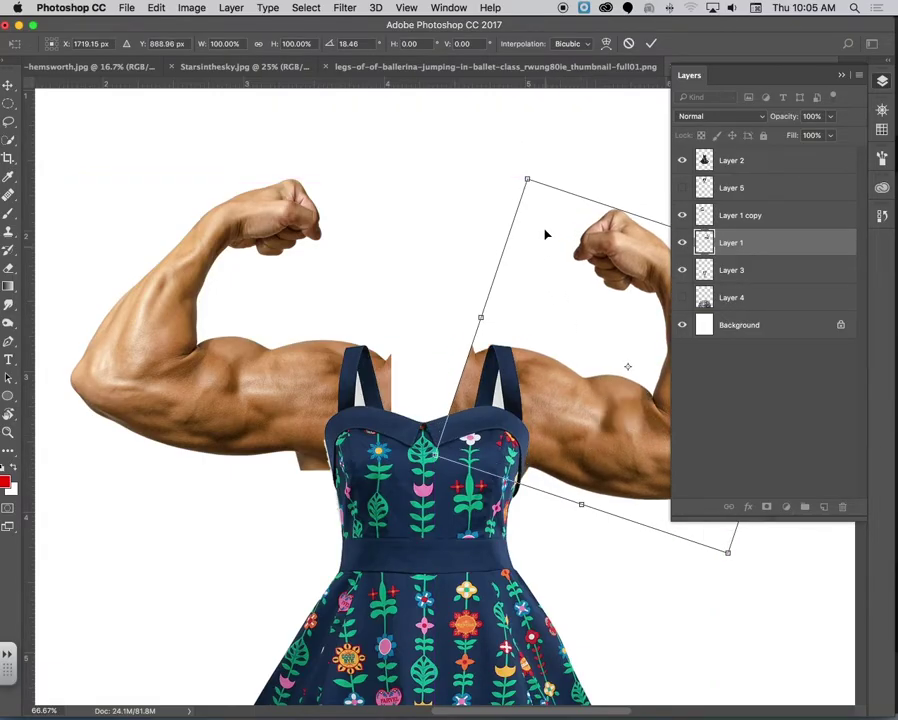
pyautogui.moveTo(523, 167); pyautogui.dragTo(542, 157)
pyautogui.moveTo(580, 440); pyautogui.dragTo(580, 453)
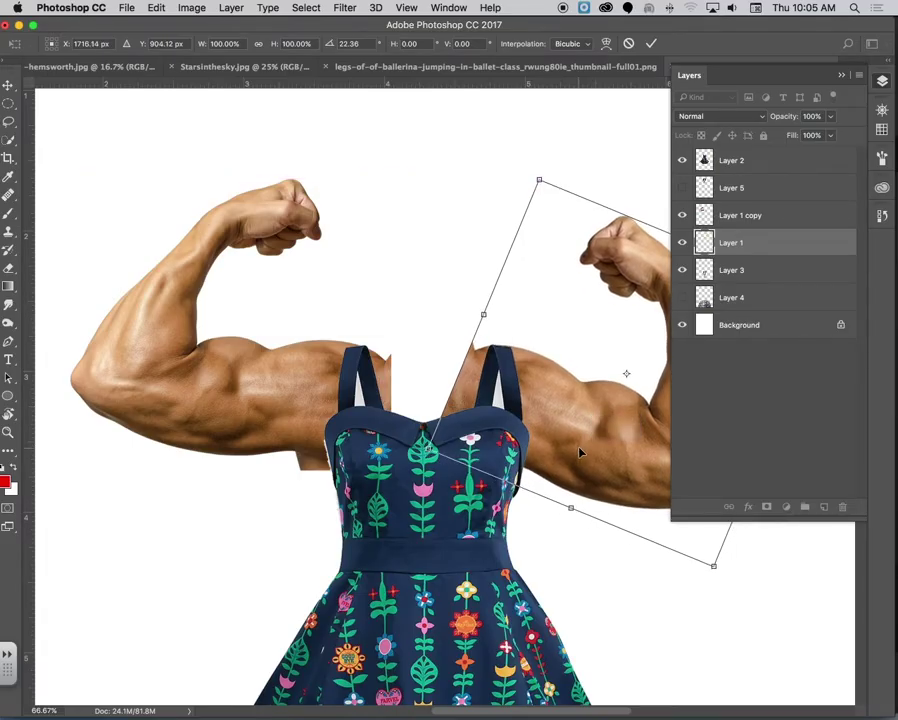
pyautogui.press('Down')
pyautogui.press('Down')
pyautogui.press('Down')
pyautogui.press('Up')
pyautogui.press('Up')
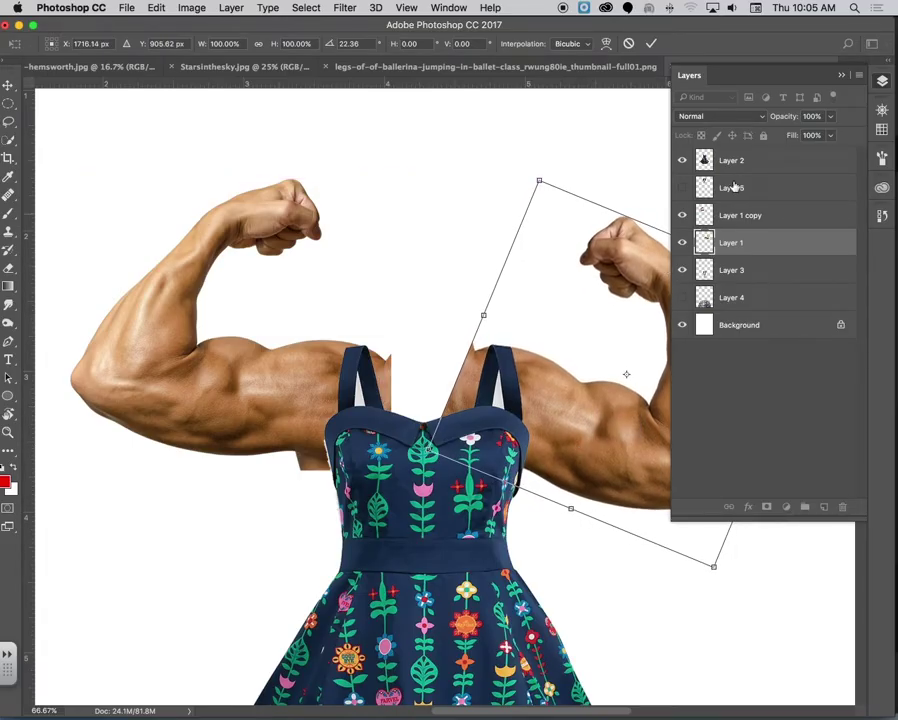
pyautogui.press('Return')
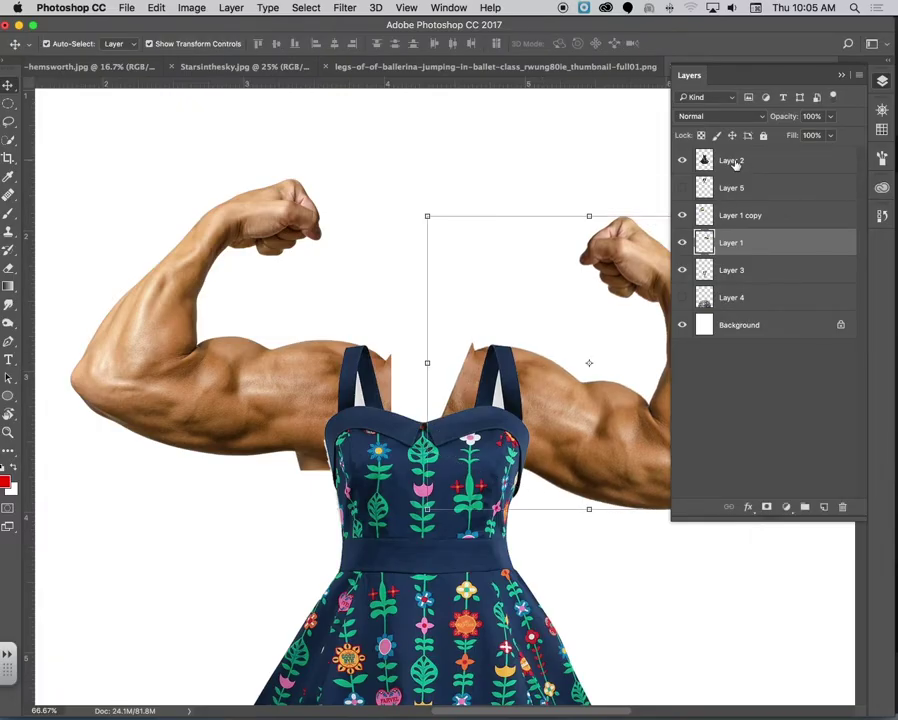
# On the dress layer, erase the inner back strap and the grey gap beside it at the original arm's shoulder, keeping the front strap
pyautogui.click(736, 165)
pyautogui.press('e')
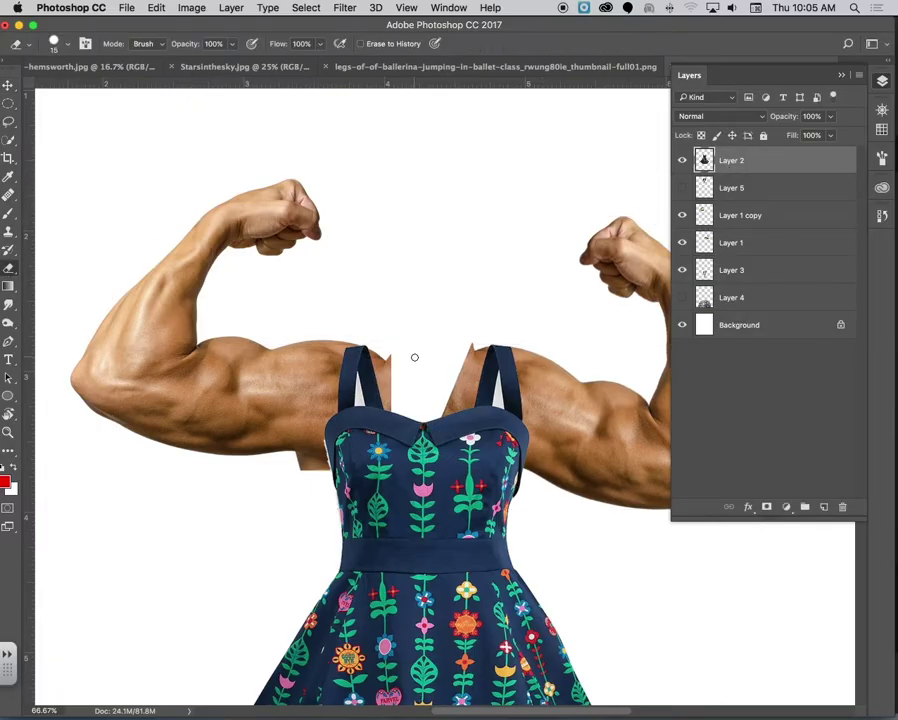
pyautogui.press('super+plus')
pyautogui.press('super+plus')
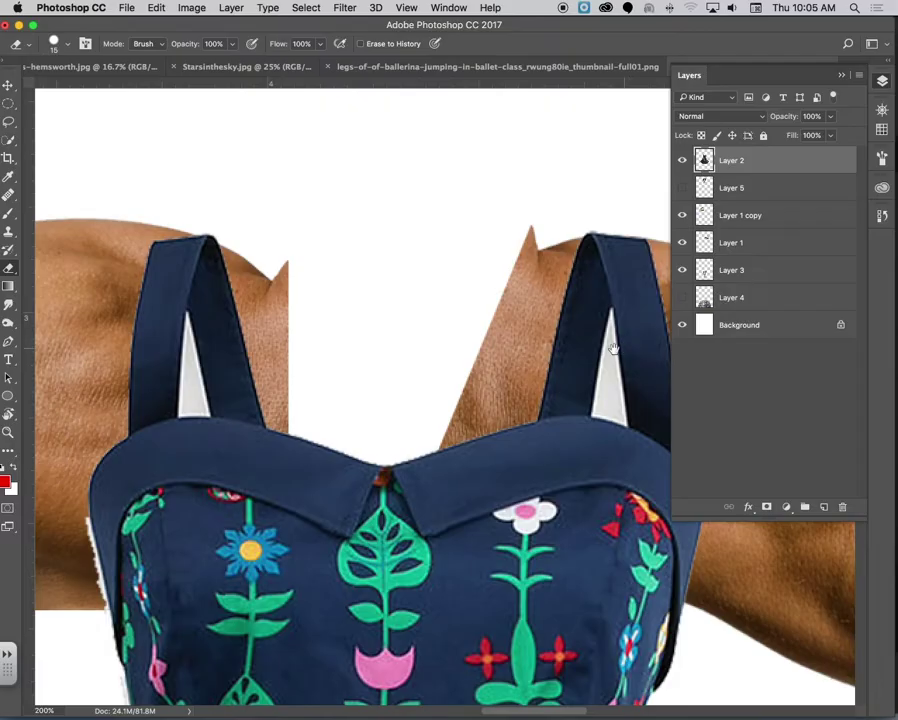
pyautogui.moveTo(625, 351); pyautogui.dragTo(493, 303)
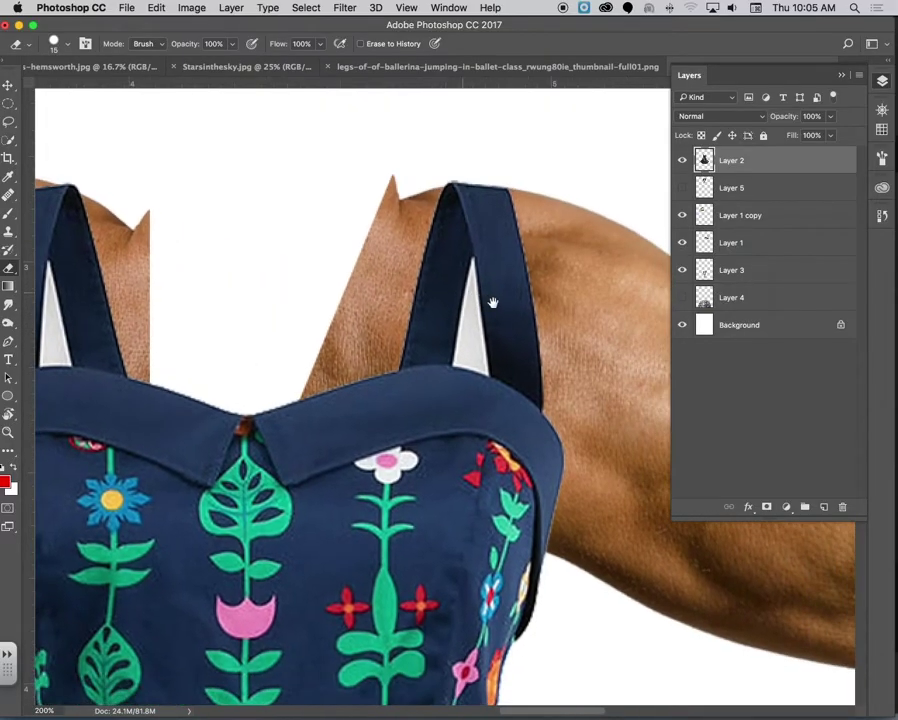
pyautogui.click(447, 197)
pyautogui.moveTo(447, 197); pyautogui.dragTo(466, 276)
pyautogui.moveTo(449, 205)
pyautogui.mouseDown()
pyautogui.moveTo(452, 241)
pyautogui.moveTo(437, 209)
pyautogui.moveTo(441, 251)
pyautogui.moveTo(424, 250)
pyautogui.moveTo(405, 305)
pyautogui.mouseUp()
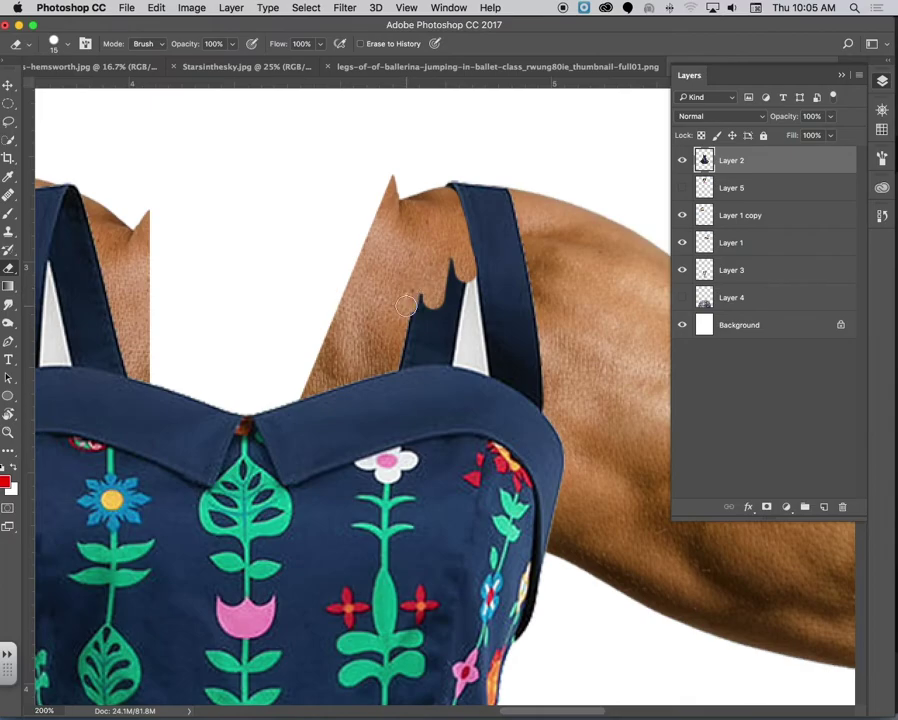
pyautogui.moveTo(391, 361)
pyautogui.mouseDown()
pyautogui.moveTo(467, 358)
pyautogui.moveTo(418, 344)
pyautogui.moveTo(420, 292)
pyautogui.moveTo(447, 263)
pyautogui.moveTo(437, 314)
pyautogui.moveTo(443, 320)
pyautogui.moveTo(465, 273)
pyautogui.moveTo(475, 343)
pyautogui.mouseUp()
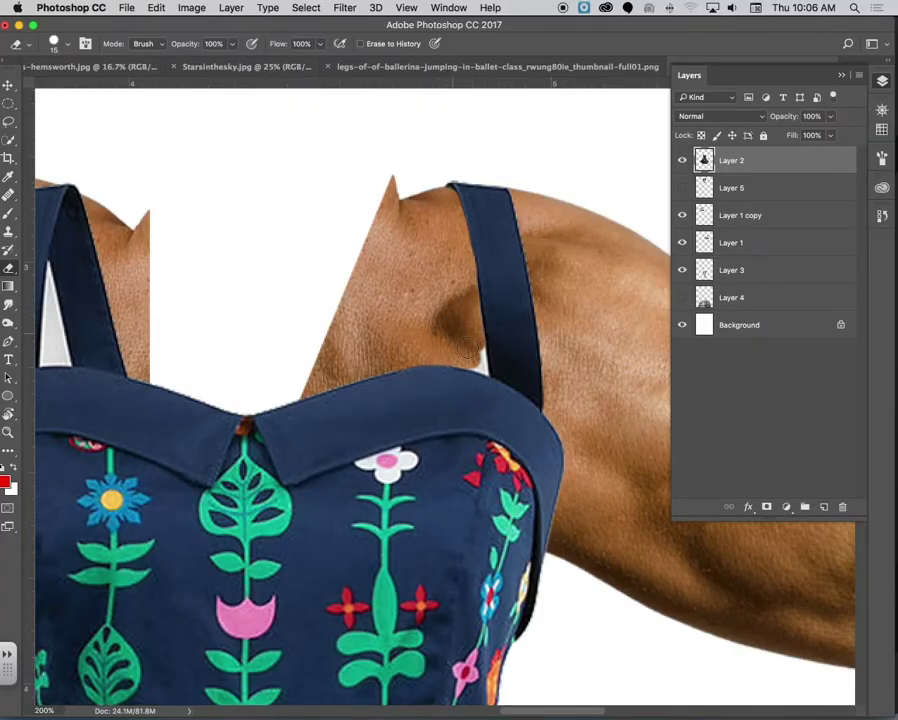
pyautogui.press('[')
pyautogui.press('[')
pyautogui.press('[')
pyautogui.press('super+minus')
pyautogui.press('super+minus')
pyautogui.press('super+minus')
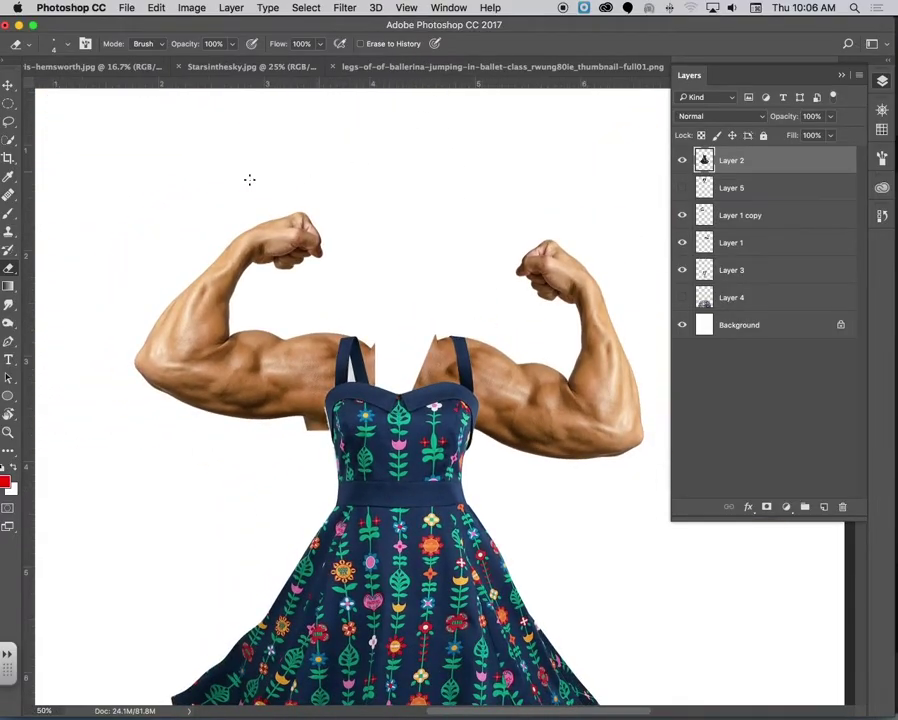
# Puppet Warp the mirrored arm with pins at fist, elbow and shoulder base, pulling the shoulder behind the dress and the elbow down and inward
pyautogui.click(7, 87)
pyautogui.click(268, 371)
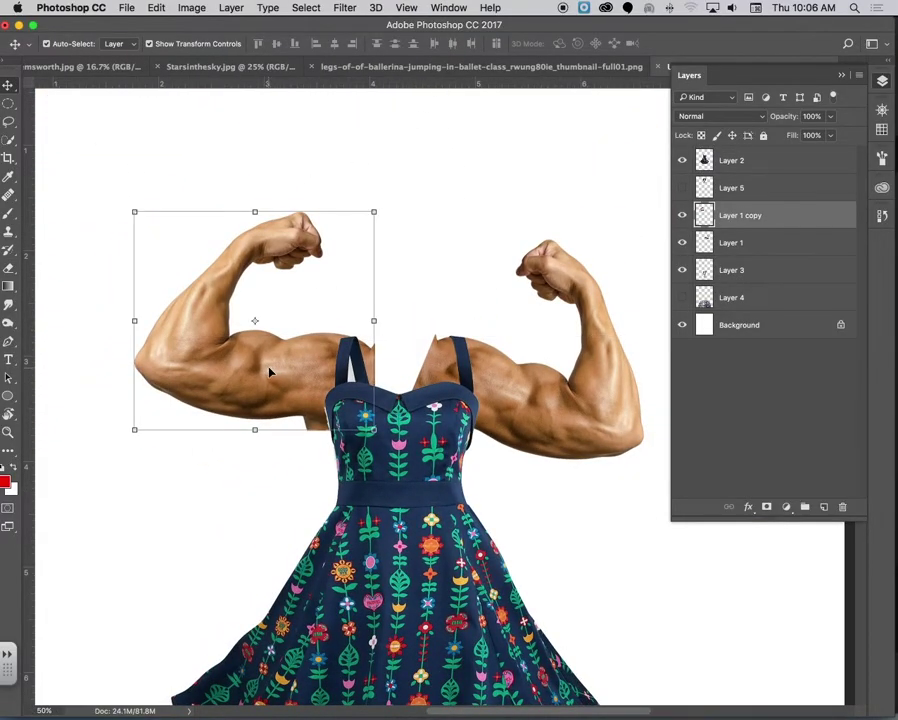
pyautogui.press('super+plus')
pyautogui.moveTo(252, 376); pyautogui.dragTo(324, 389)
pyautogui.click(160, 9)
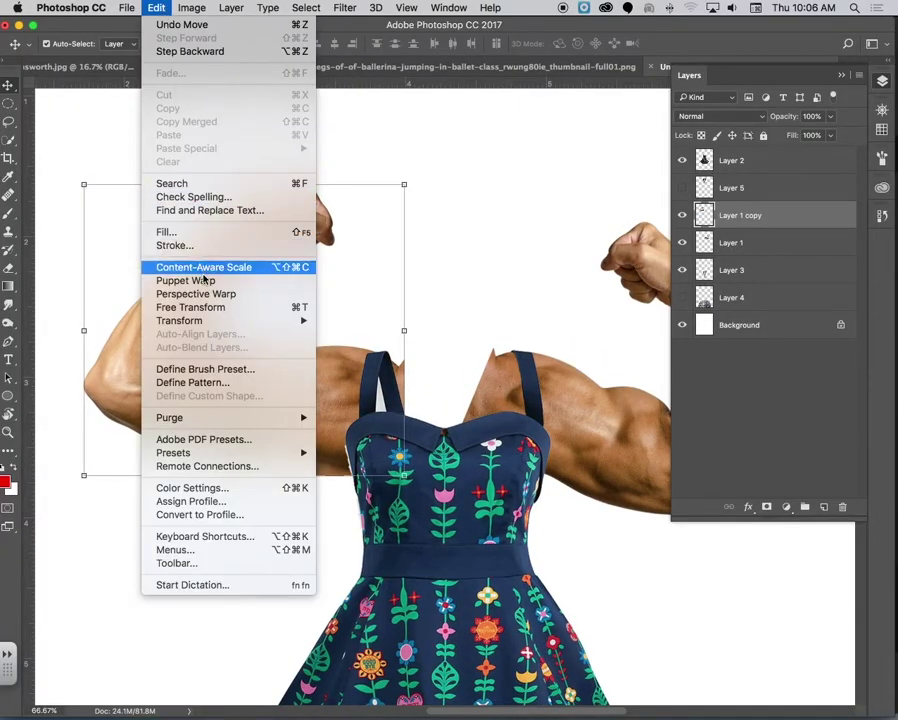
pyautogui.click(203, 281)
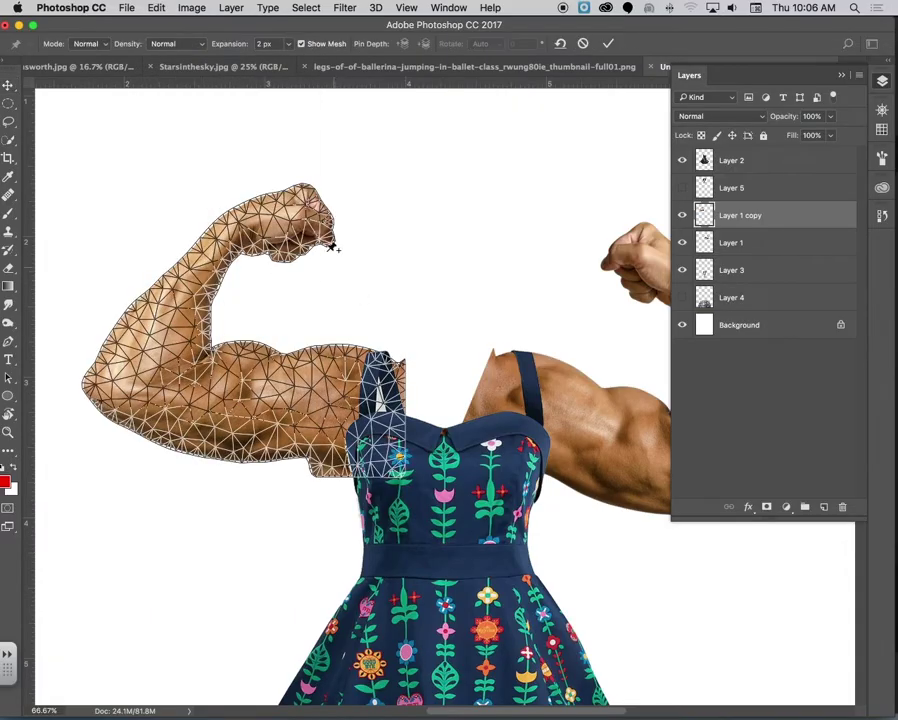
pyautogui.click(312, 201)
pyautogui.click(88, 386)
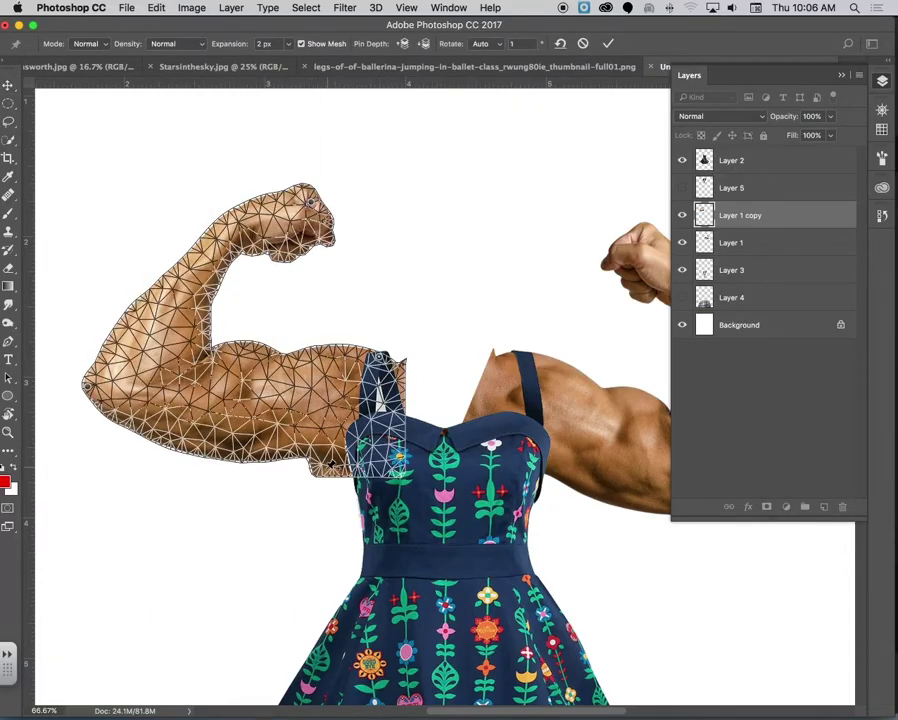
pyautogui.click(320, 469)
pyautogui.moveTo(330, 477); pyautogui.dragTo(368, 491)
pyautogui.moveTo(89, 392); pyautogui.dragTo(143, 432)
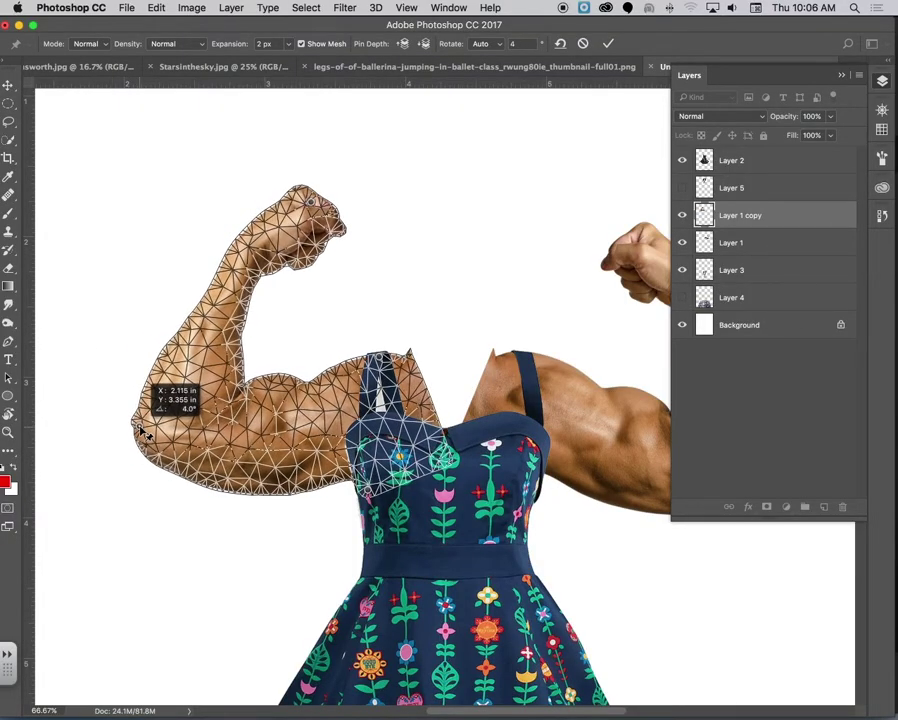
pyautogui.click(607, 44)
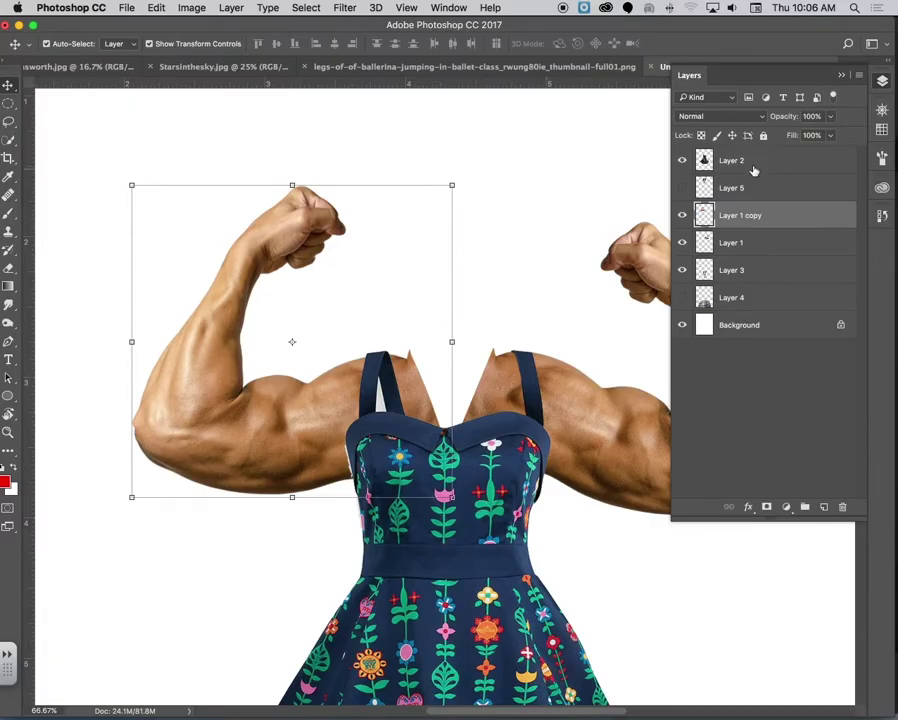
# Lower the opacity of the mirrored arm's layer to 65%
pyautogui.click(752, 168)
pyautogui.press('e')
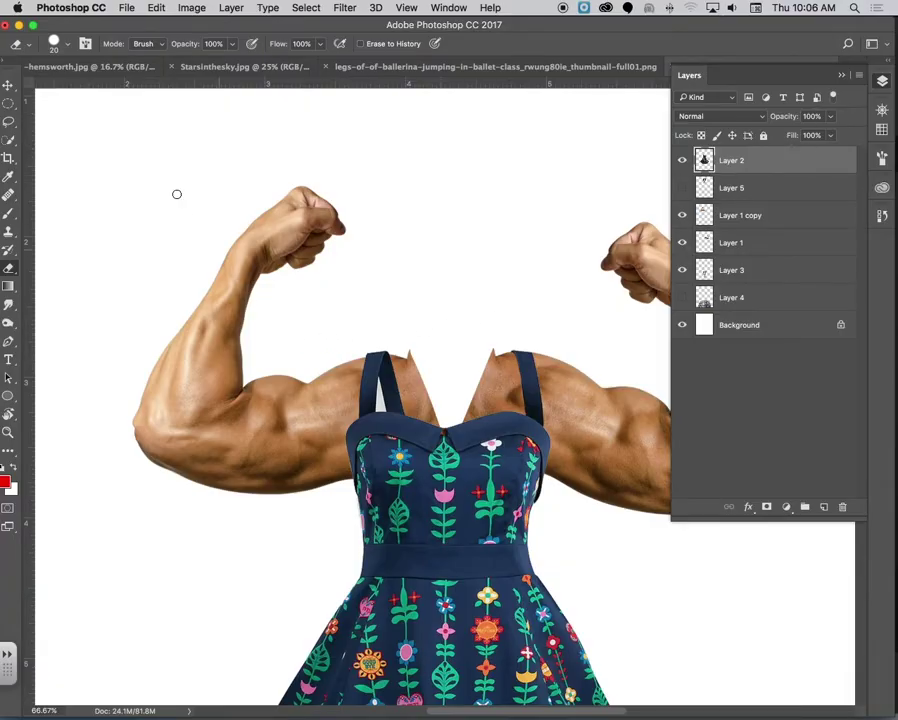
pyautogui.press('v')
pyautogui.click(220, 302)
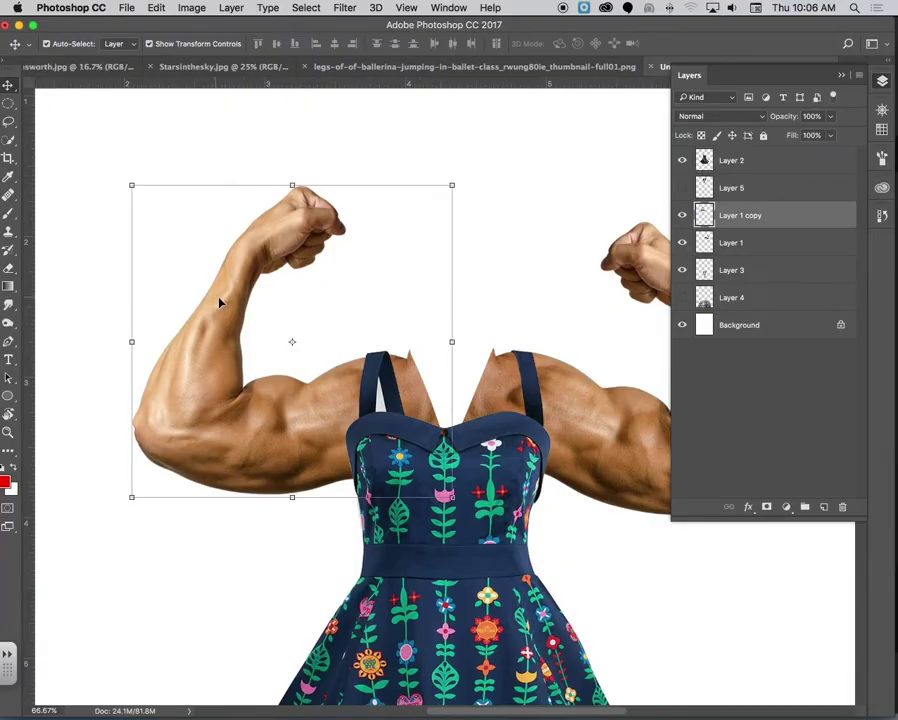
pyautogui.click(829, 117)
pyautogui.moveTo(811, 137); pyautogui.dragTo(808, 137)
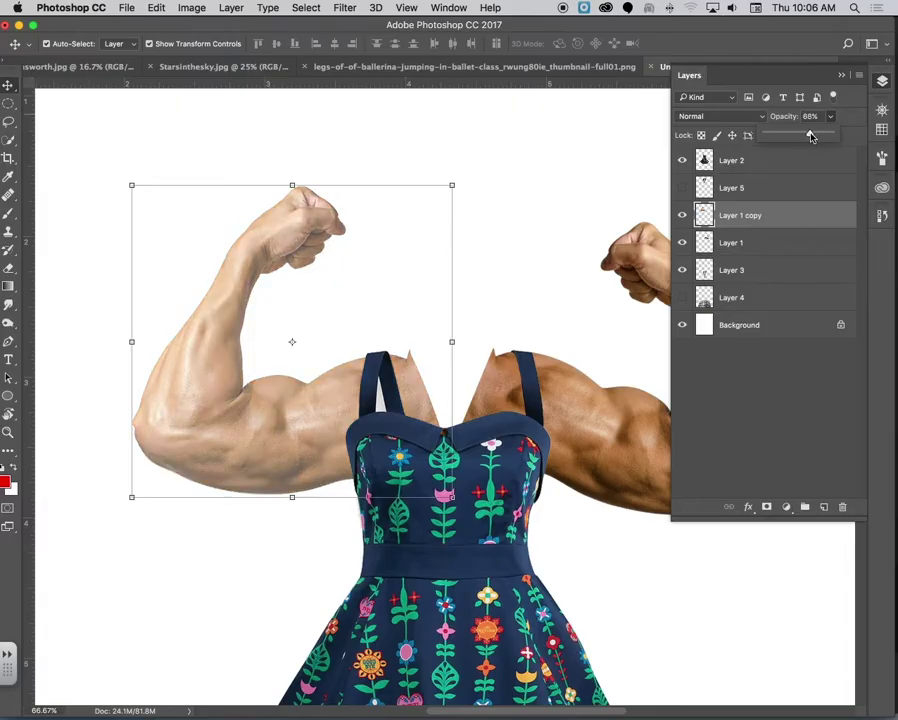
pyautogui.click(781, 223)
pyautogui.doubleClick(783, 218)
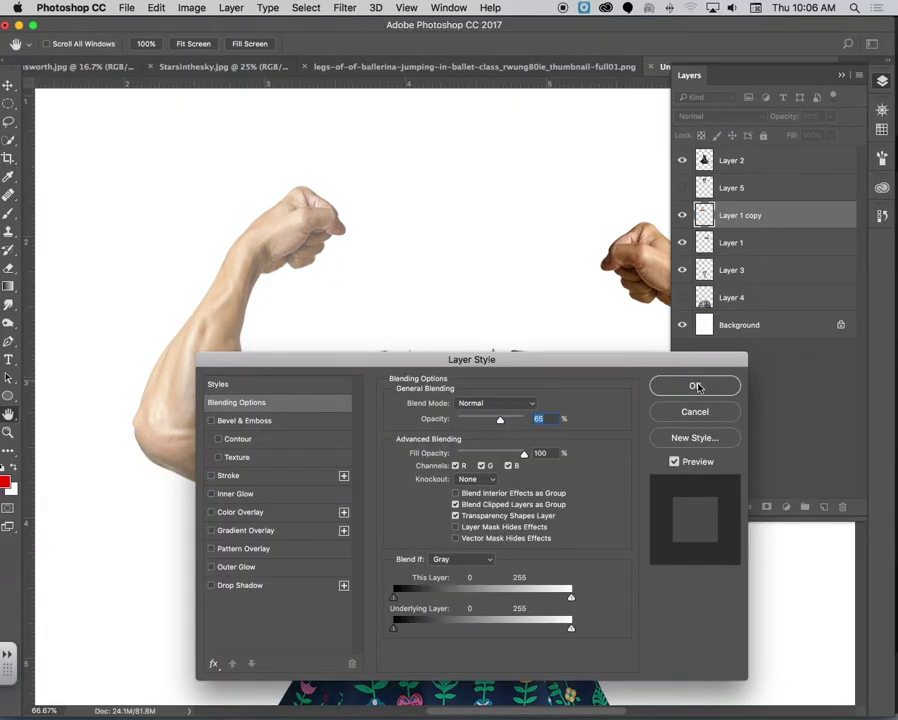
pyautogui.click(695, 412)
# Order the mirrored arm's layer above the dress layer and erase the arm where it covers the front shoulder strap
pyautogui.moveTo(778, 226); pyautogui.dragTo(751, 150)
pyautogui.click(9, 269)
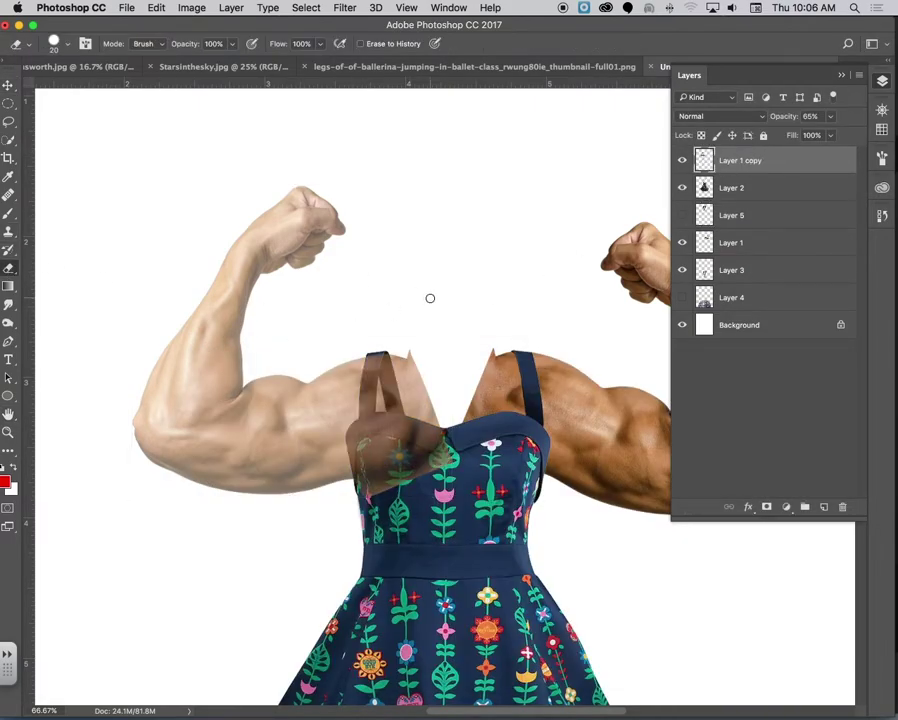
pyautogui.press('super+plus')
pyautogui.press('super+plus')
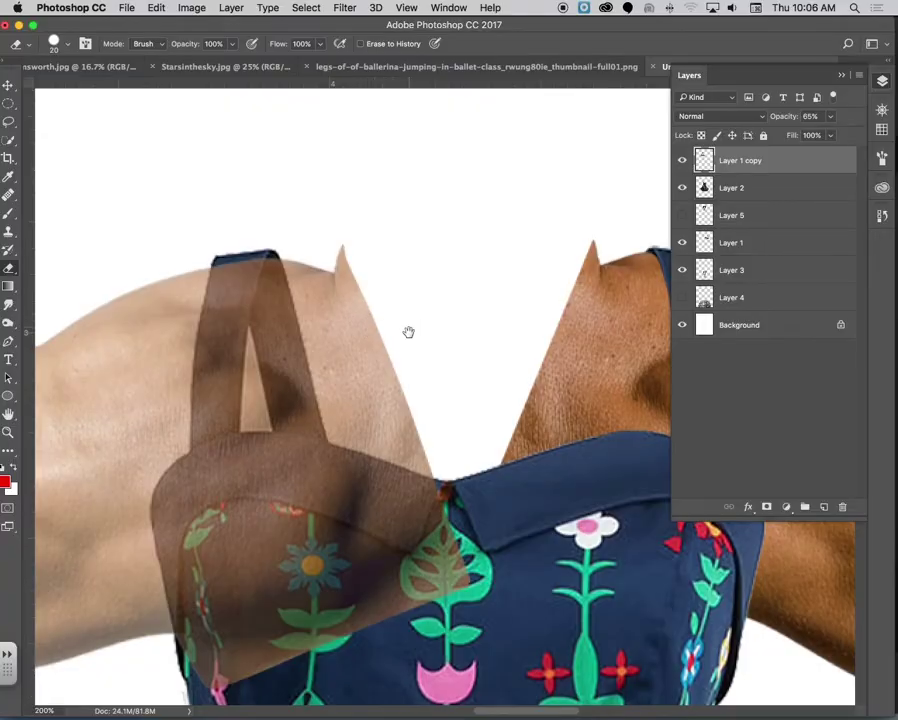
pyautogui.moveTo(408, 332); pyautogui.dragTo(447, 295)
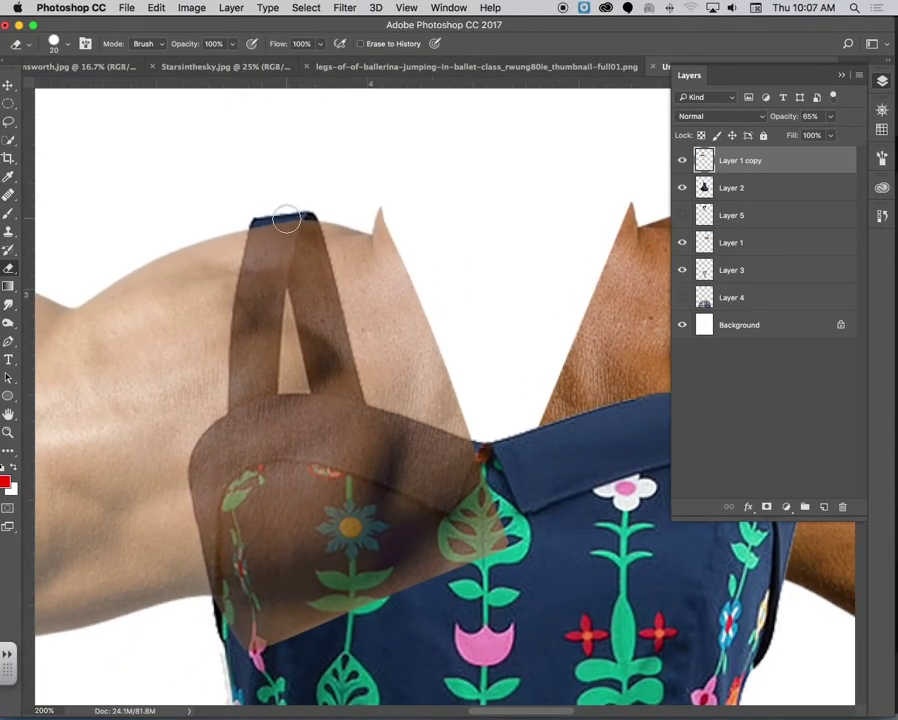
pyautogui.moveTo(286, 222)
pyautogui.mouseDown()
pyautogui.moveTo(272, 246)
pyautogui.moveTo(266, 234)
pyautogui.moveTo(260, 255)
pyautogui.moveTo(244, 408)
pyautogui.mouseUp()
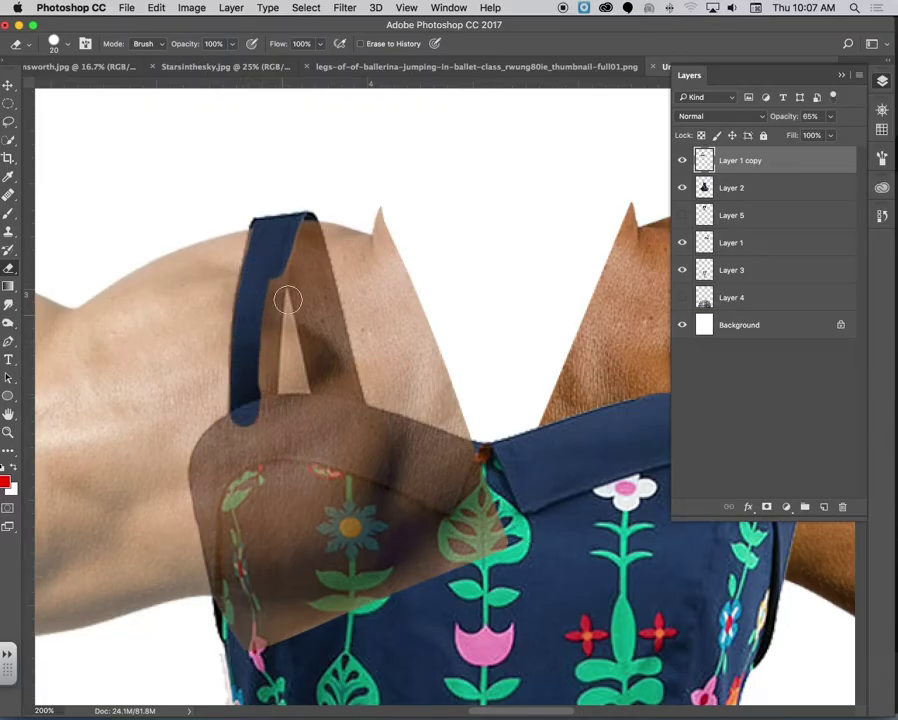
pyautogui.moveTo(272, 297); pyautogui.dragTo(255, 395)
# Erase the mirrored arm where it overlaps the bodice, following the neckline and side edge, using a 45 px eraser for the interior
pyautogui.moveTo(456, 445)
pyautogui.mouseDown()
pyautogui.moveTo(469, 459)
pyautogui.moveTo(395, 427)
pyautogui.moveTo(313, 409)
pyautogui.moveTo(265, 411)
pyautogui.moveTo(230, 427)
pyautogui.moveTo(204, 455)
pyautogui.moveTo(202, 487)
pyautogui.moveTo(228, 630)
pyautogui.mouseUp()
pyautogui.press(']')
pyautogui.press(']')
pyautogui.press(']')
pyautogui.press(']')
pyautogui.press(']')
pyautogui.moveTo(352, 630)
pyautogui.mouseDown()
pyautogui.moveTo(519, 537)
pyautogui.moveTo(418, 483)
pyautogui.moveTo(284, 447)
pyautogui.moveTo(245, 478)
pyautogui.moveTo(270, 623)
pyautogui.moveTo(368, 553)
pyautogui.moveTo(449, 538)
pyautogui.moveTo(345, 515)
pyautogui.moveTo(288, 547)
pyautogui.moveTo(295, 495)
pyautogui.mouseUp()
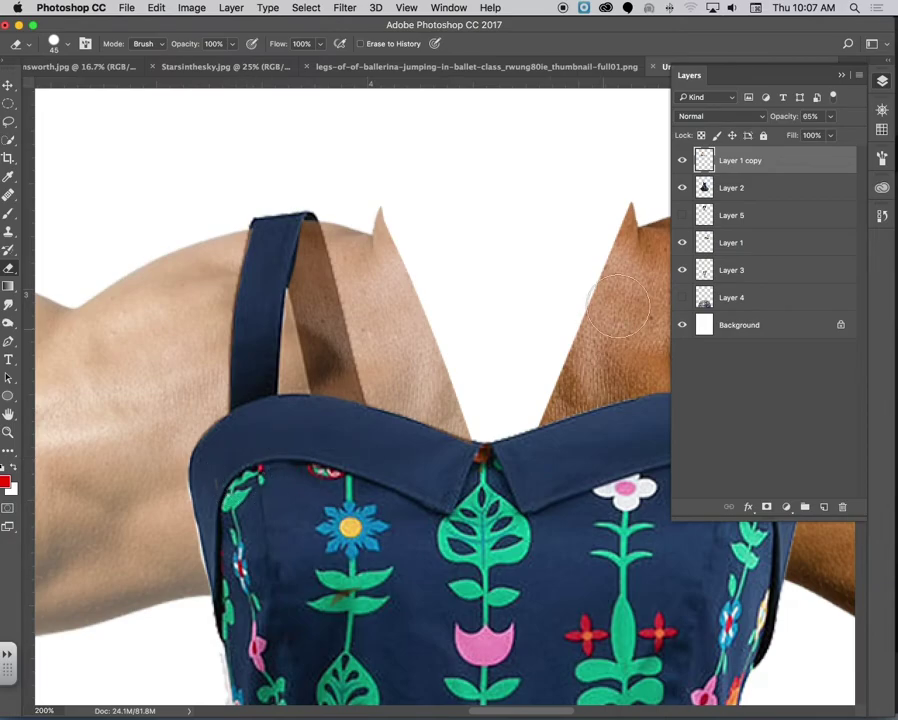
# Restore the mirrored arm layer's opacity to 100%
pyautogui.press('super+minus')
pyautogui.press('super+minus')
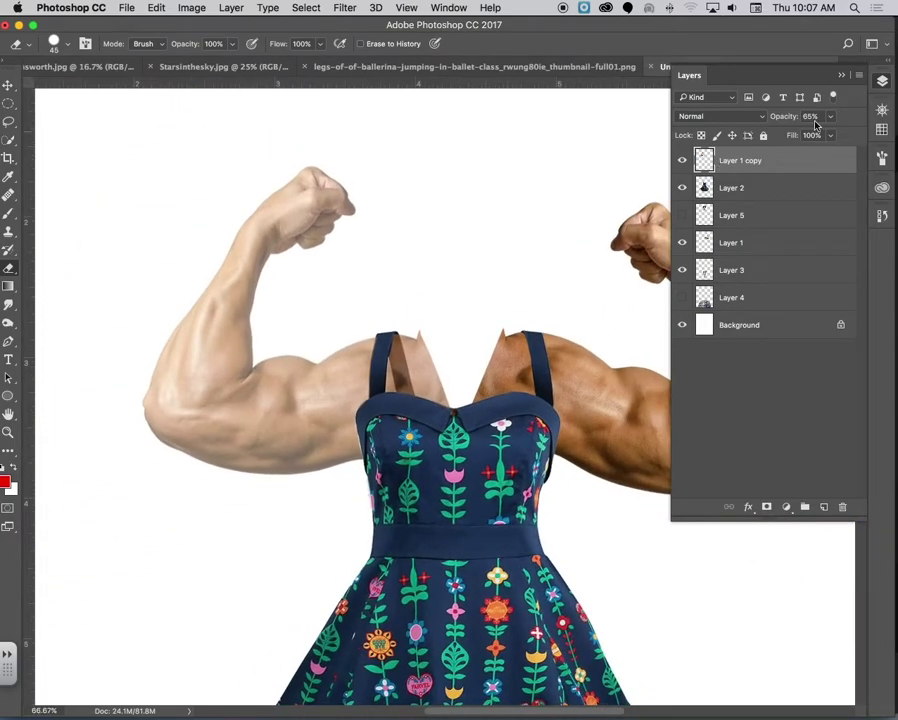
pyautogui.click(836, 119)
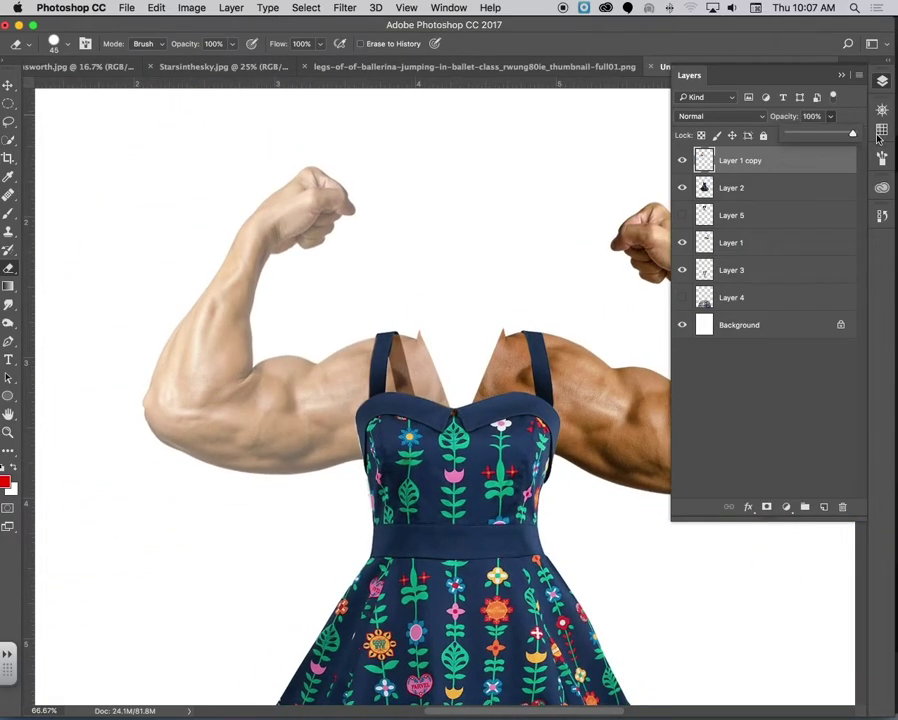
pyautogui.moveTo(830, 134); pyautogui.dragTo(888, 138)
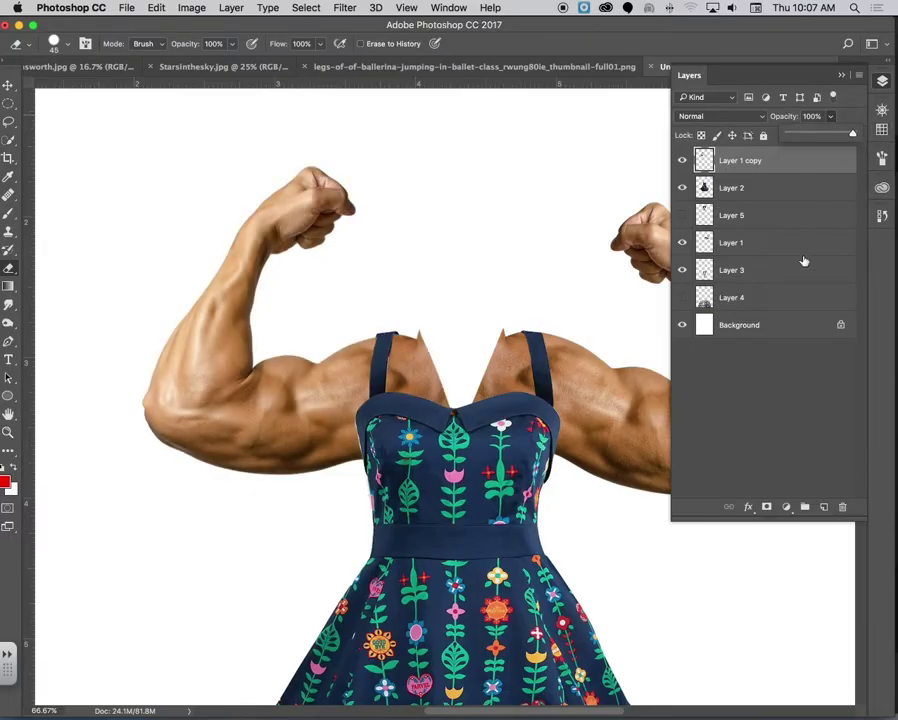
# Show the hidden head layer above all other layers and lower its opacity to 54%
pyautogui.click(682, 216)
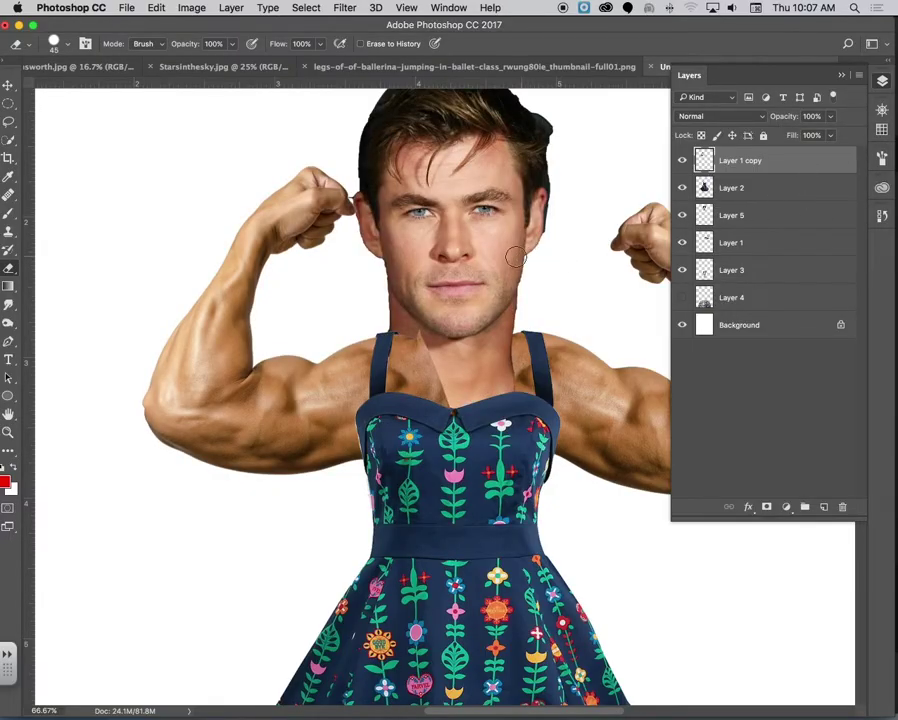
pyautogui.moveTo(746, 166)
pyautogui.mouseDown()
pyautogui.moveTo(740, 214)
pyautogui.moveTo(741, 160)
pyautogui.mouseUp()
pyautogui.moveTo(750, 215); pyautogui.dragTo(746, 160)
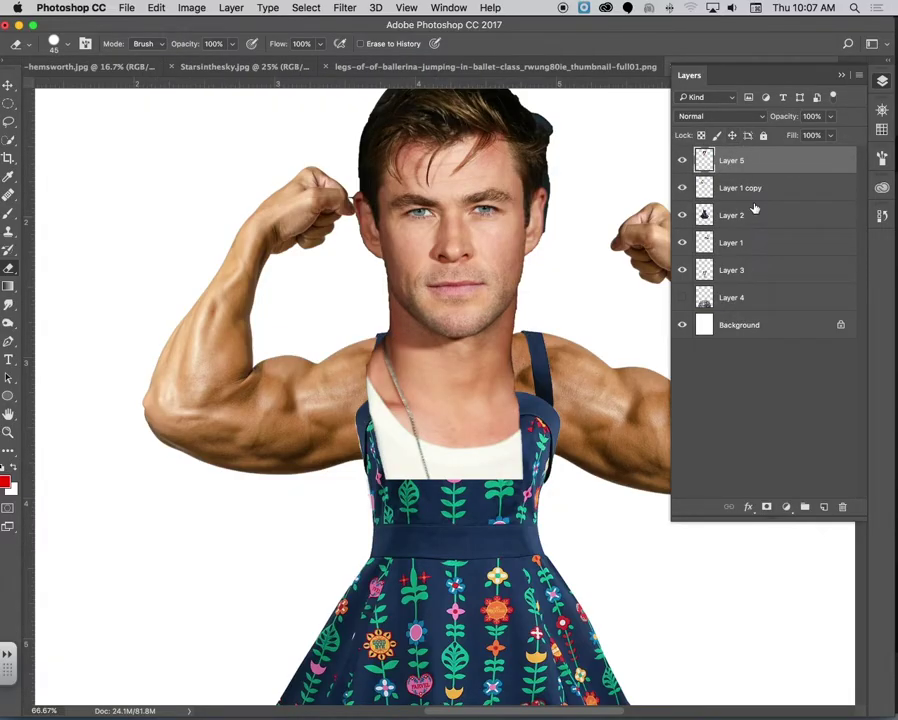
pyautogui.click(830, 116)
pyautogui.moveTo(802, 137); pyautogui.dragTo(799, 161)
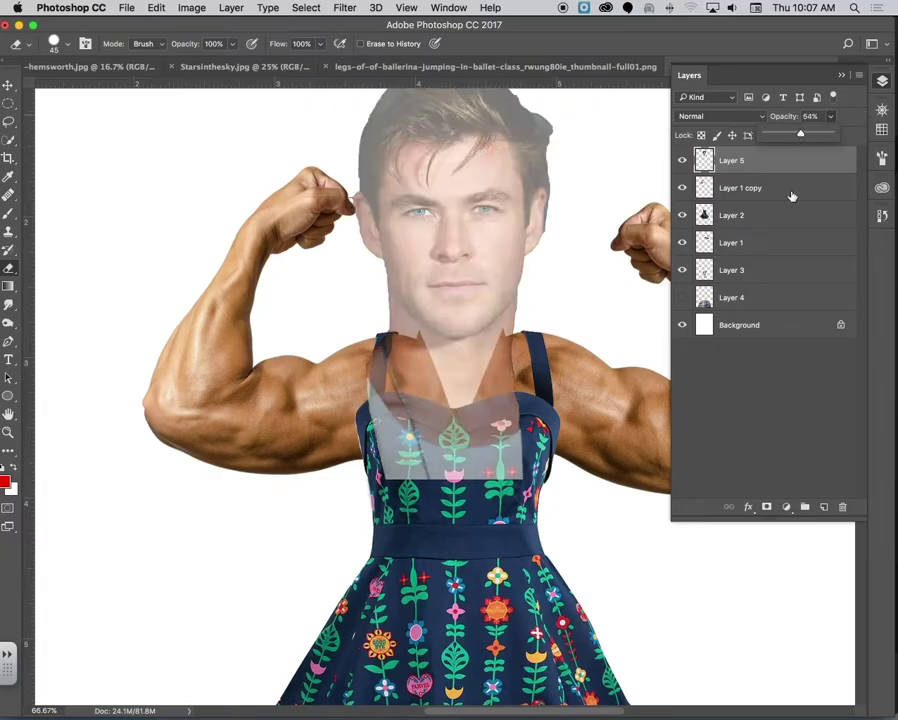
# With a 15 px eraser, erase the head layer along the edges of the dress strap and neckline
pyautogui.press('super+plus')
pyautogui.press('super+plus')
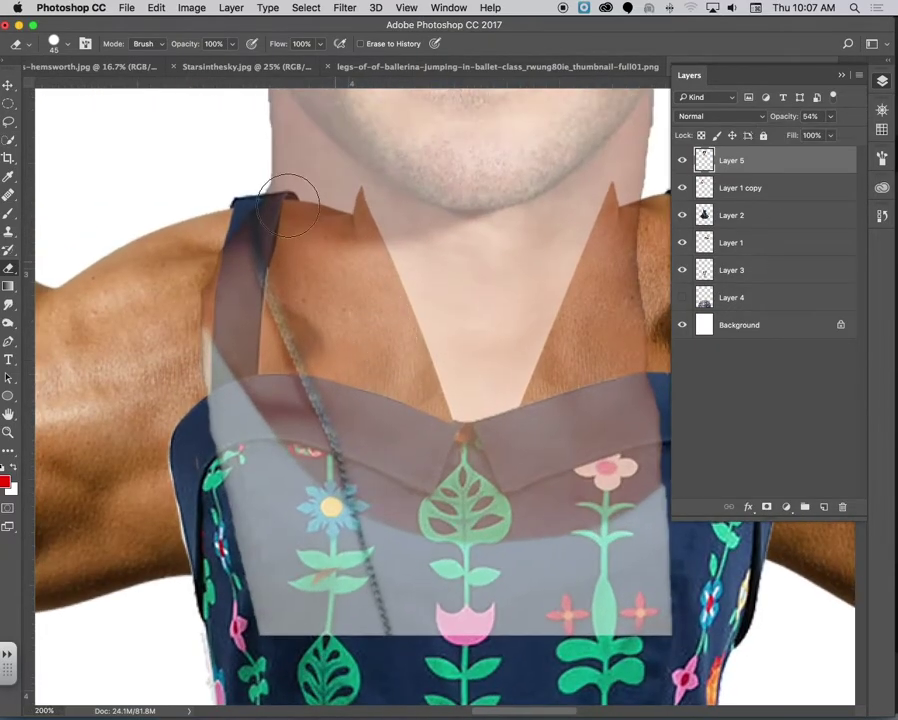
pyautogui.press('[')
pyautogui.press('[')
pyautogui.press('[')
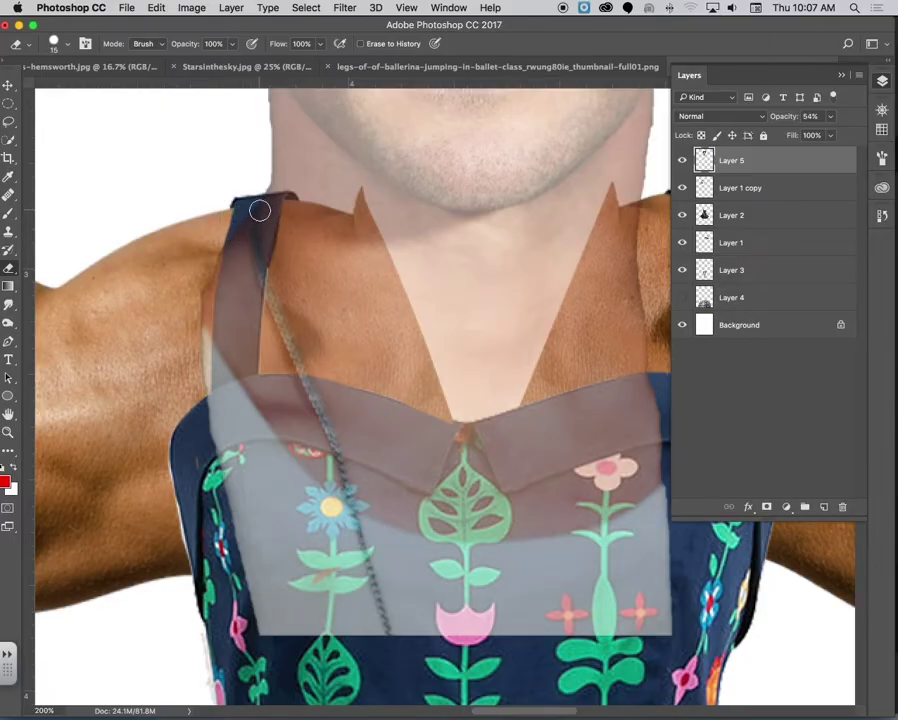
pyautogui.moveTo(270, 207)
pyautogui.mouseDown()
pyautogui.moveTo(247, 354)
pyautogui.moveTo(248, 378)
pyautogui.moveTo(252, 313)
pyautogui.moveTo(251, 394)
pyautogui.moveTo(265, 403)
pyautogui.moveTo(255, 387)
pyautogui.moveTo(316, 388)
pyautogui.moveTo(494, 453)
pyautogui.moveTo(452, 494)
pyautogui.moveTo(366, 504)
pyautogui.moveTo(348, 460)
pyautogui.moveTo(489, 422)
pyautogui.moveTo(350, 458)
pyautogui.mouseUp()
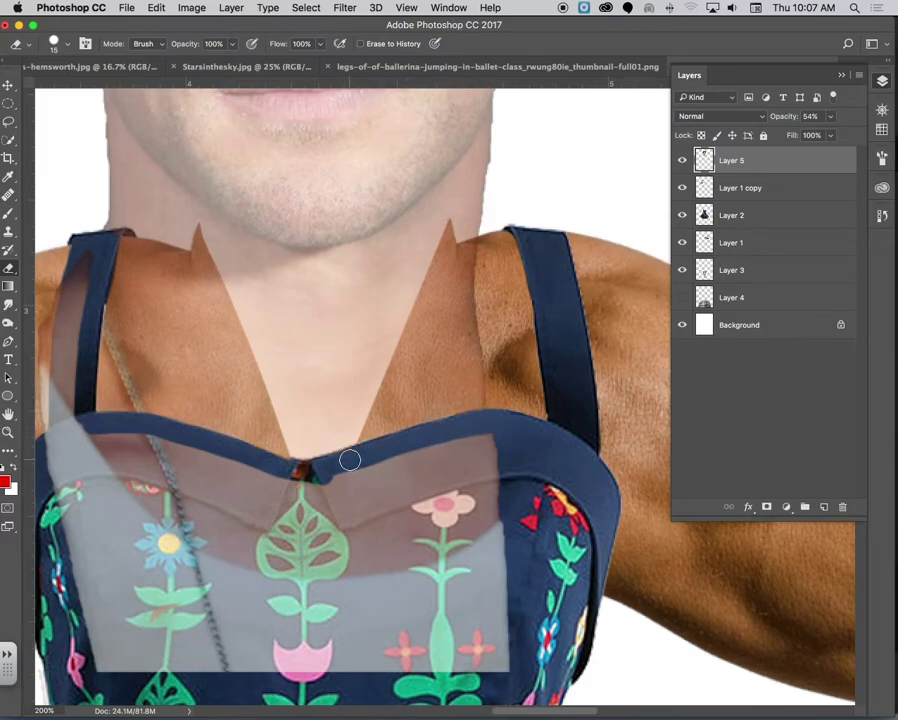
# Erase the rest of the head layer's shirt over the dress with a larger eraser, up to 70 px, and restore the layer's opacity to 100%
pyautogui.press('super+minus')
pyautogui.press(']')
pyautogui.press(']')
pyautogui.press(']')
pyautogui.press(']')
pyautogui.press(']')
pyautogui.press(']')
pyautogui.press(']')
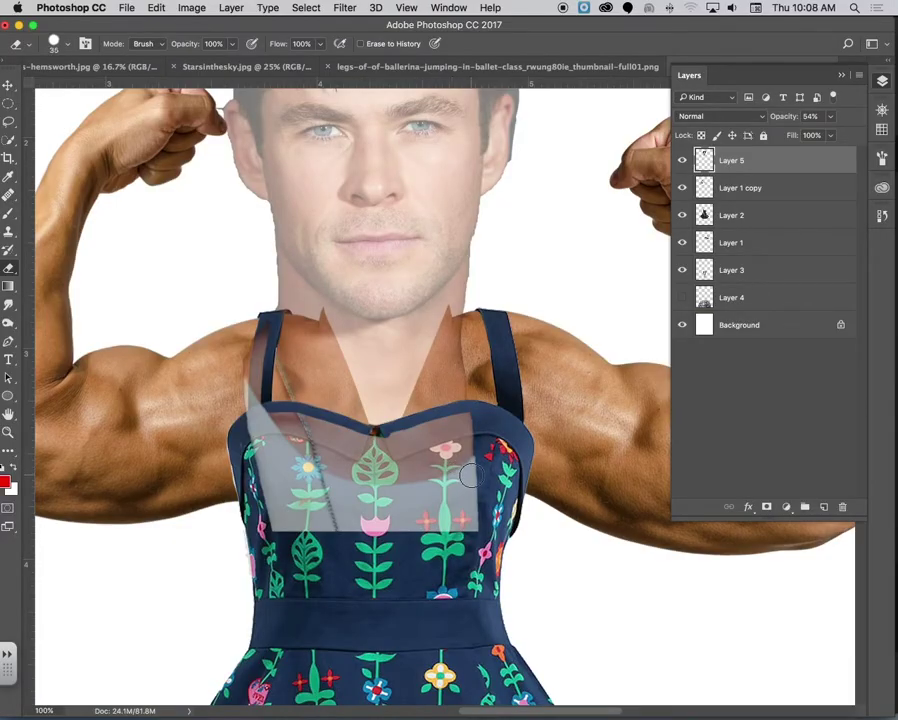
pyautogui.moveTo(470, 515)
pyautogui.mouseDown()
pyautogui.moveTo(472, 452)
pyautogui.moveTo(463, 435)
pyautogui.moveTo(380, 450)
pyautogui.moveTo(270, 428)
pyautogui.moveTo(280, 462)
pyautogui.moveTo(458, 492)
pyautogui.moveTo(345, 498)
pyautogui.moveTo(385, 525)
pyautogui.moveTo(305, 510)
pyautogui.moveTo(300, 525)
pyautogui.moveTo(300, 495)
pyautogui.moveTo(265, 480)
pyautogui.moveTo(248, 422)
pyautogui.moveTo(240, 310)
pyautogui.mouseUp()
pyautogui.click(831, 118)
pyautogui.moveTo(830, 137); pyautogui.dragTo(862, 138)
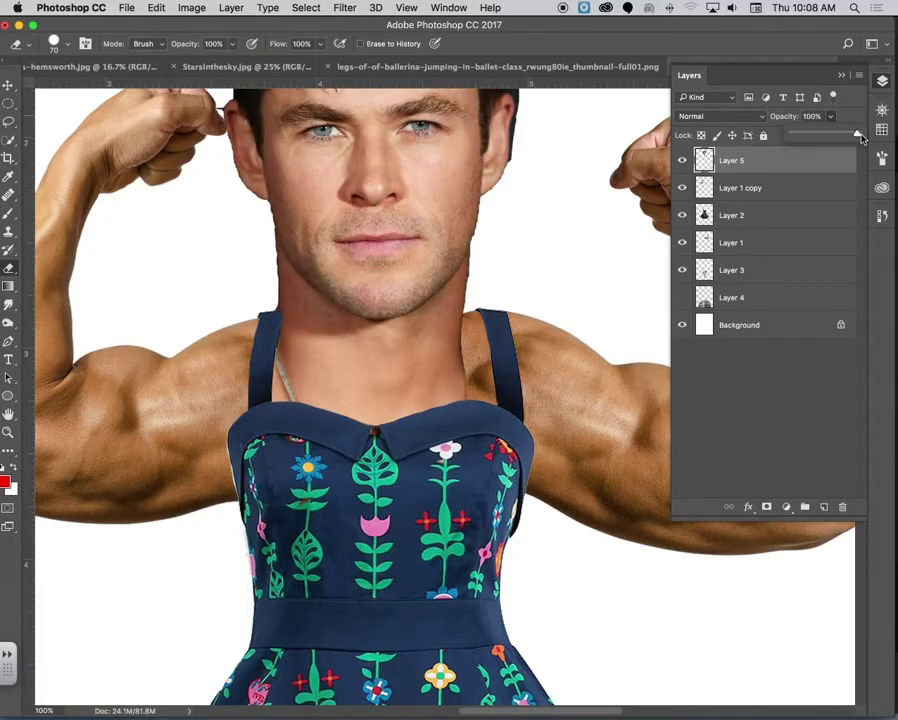
# Apply a midtone Color Balance of -5, -10, -33 to the head layer to match the arms' skin tone
pyautogui.moveTo(589, 354); pyautogui.dragTo(596, 540)
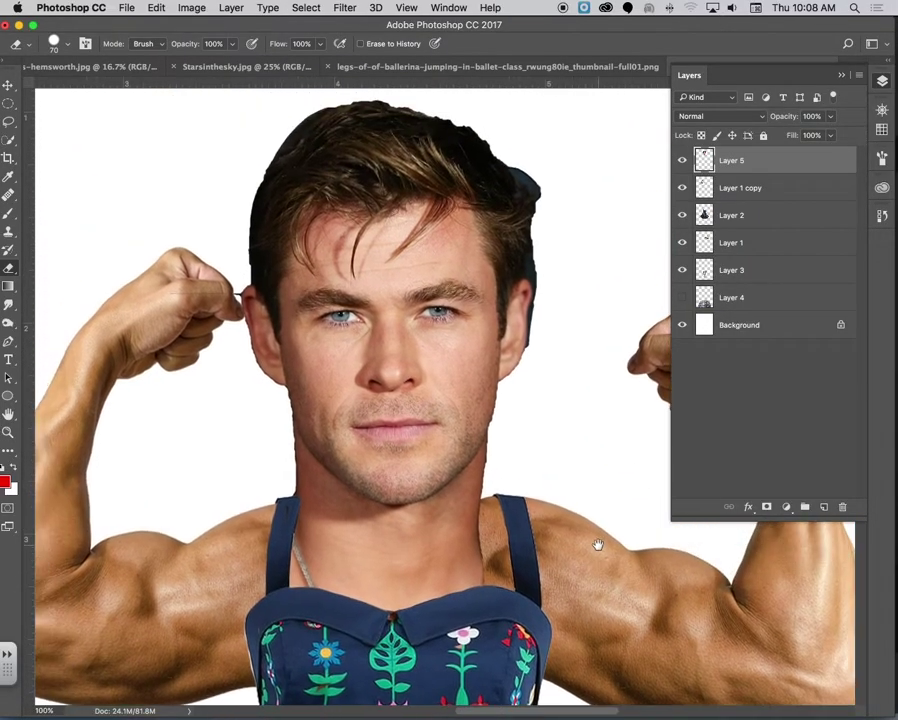
pyautogui.click(199, 10)
pyautogui.moveTo(230, 46)
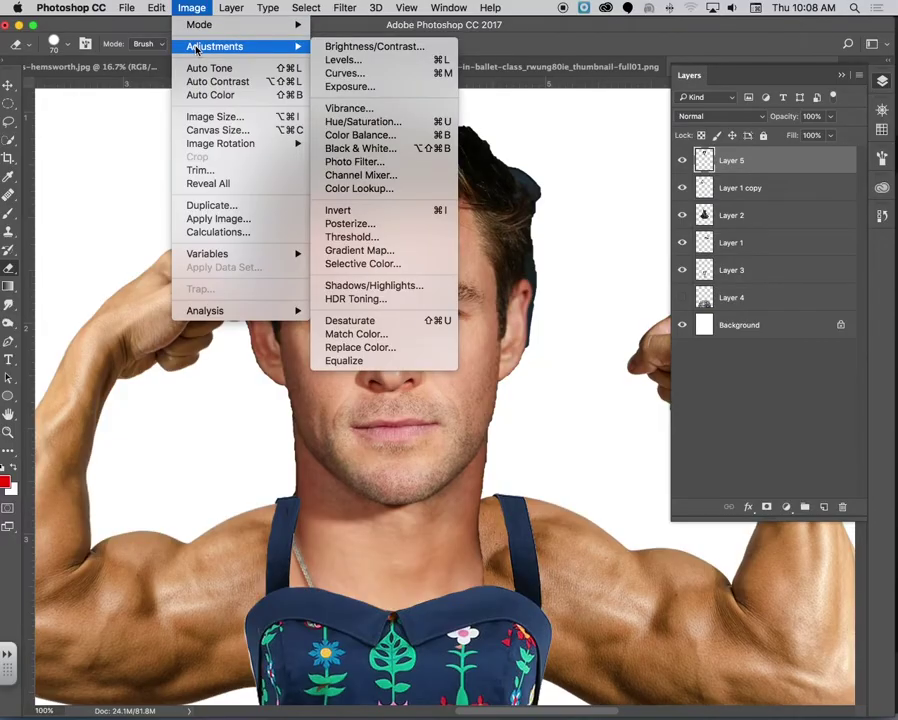
pyautogui.click(362, 135)
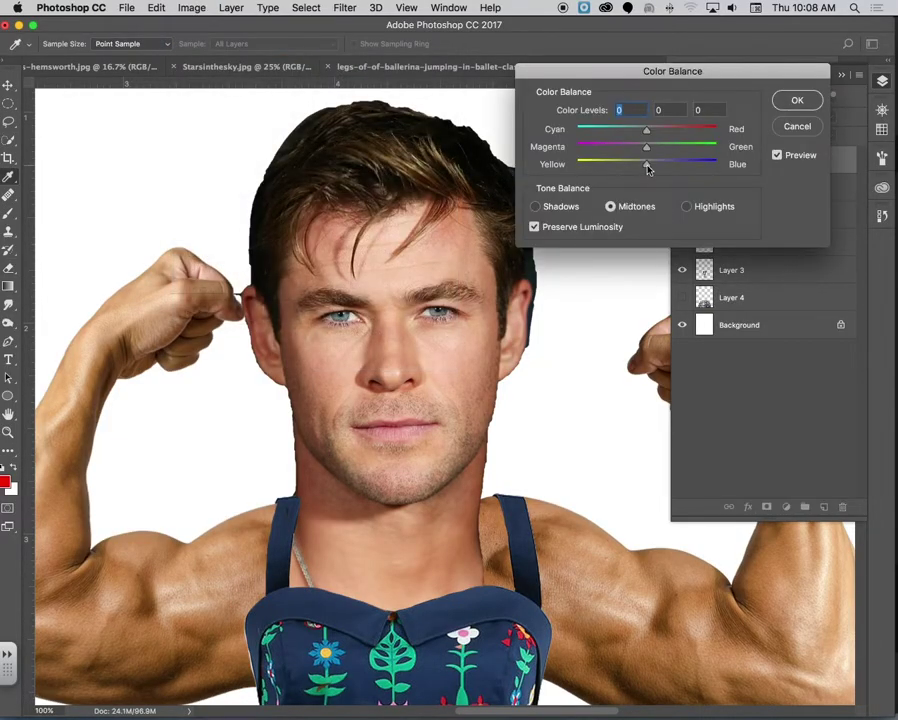
pyautogui.moveTo(640, 167); pyautogui.dragTo(624, 169)
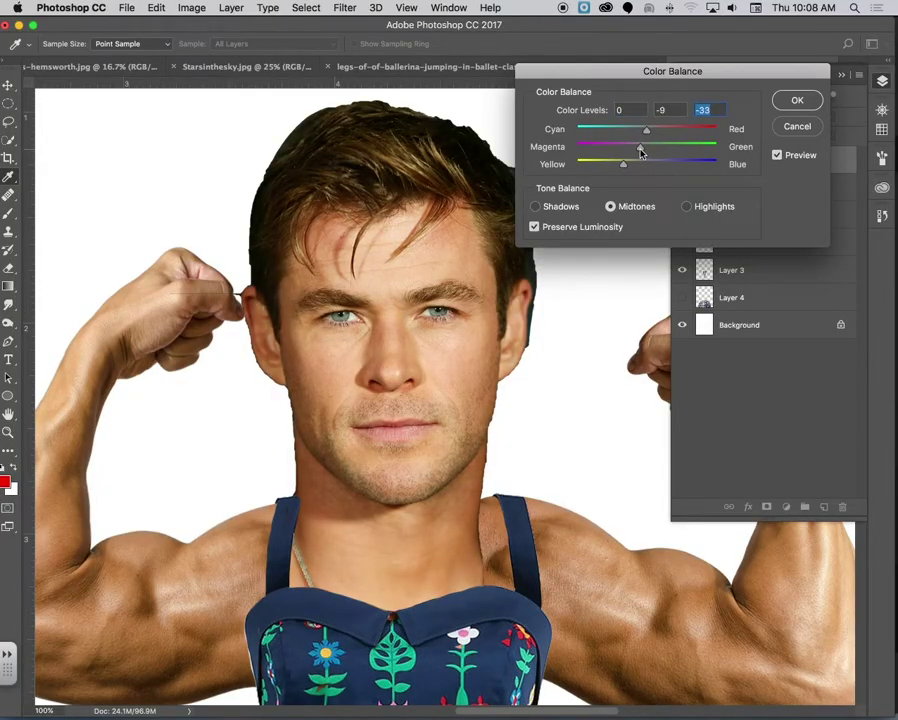
pyautogui.click(640, 148)
pyautogui.moveTo(651, 132); pyautogui.dragTo(638, 133)
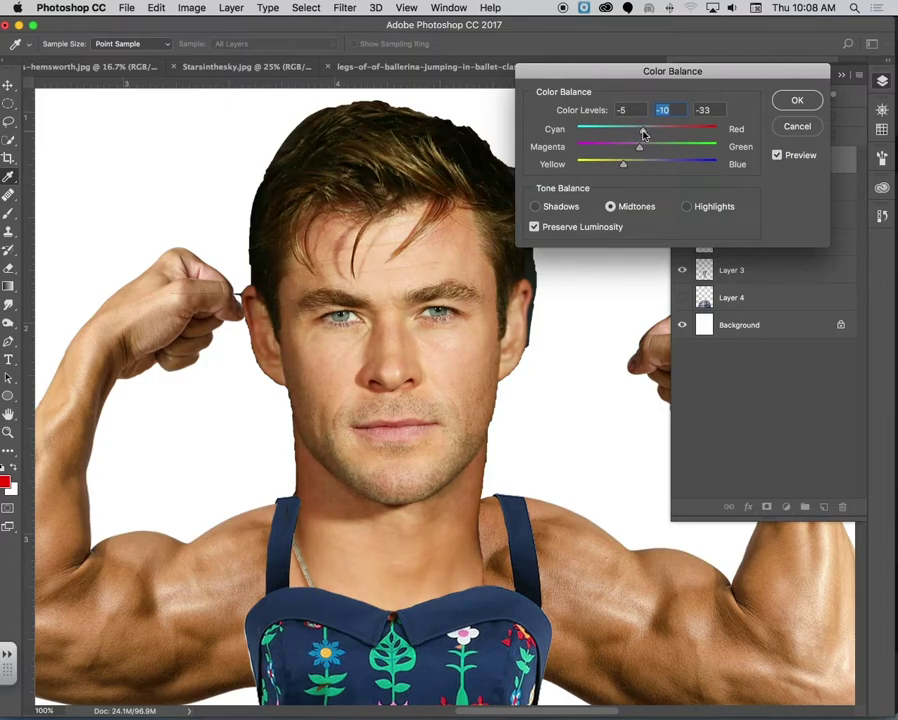
pyautogui.click(810, 100)
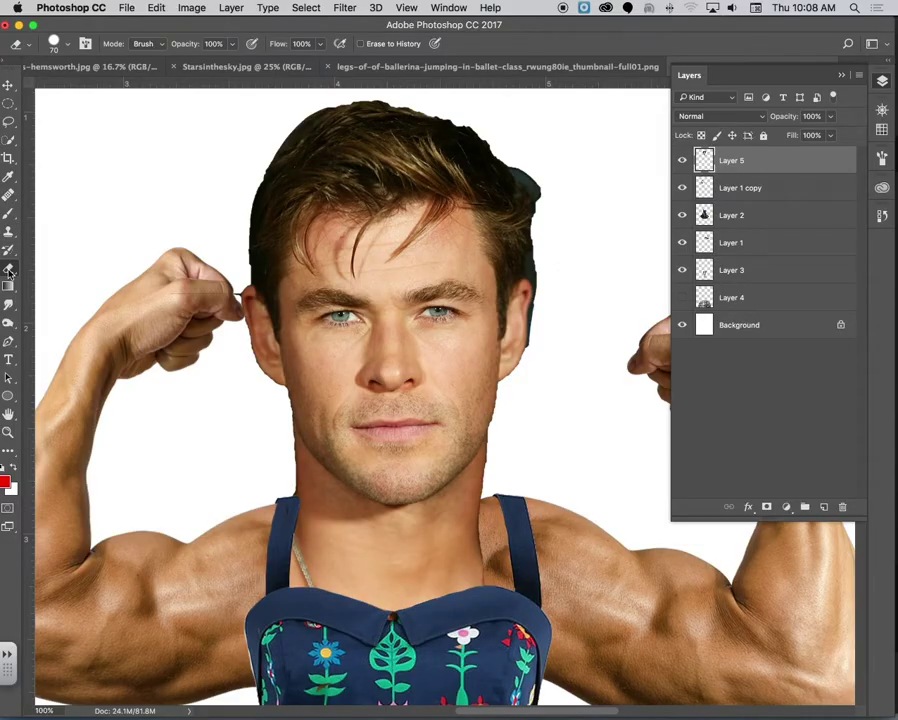
# Soften the head layer's neck edge beside the dress strap with a soft 35 px eraser at 39% opacity
pyautogui.hscroll(-2, 45, 160)
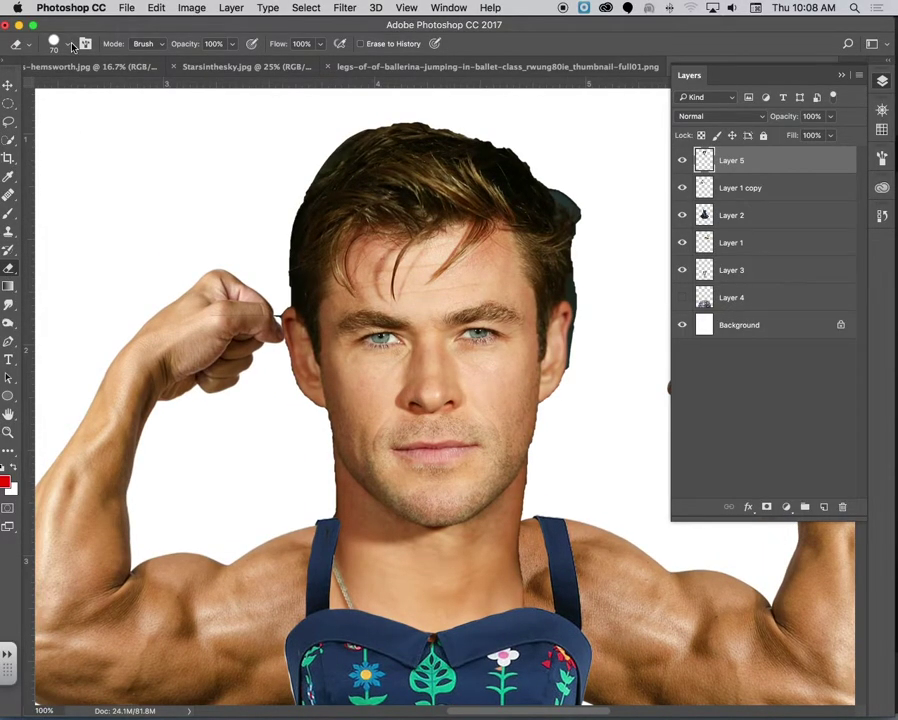
pyautogui.click(69, 45)
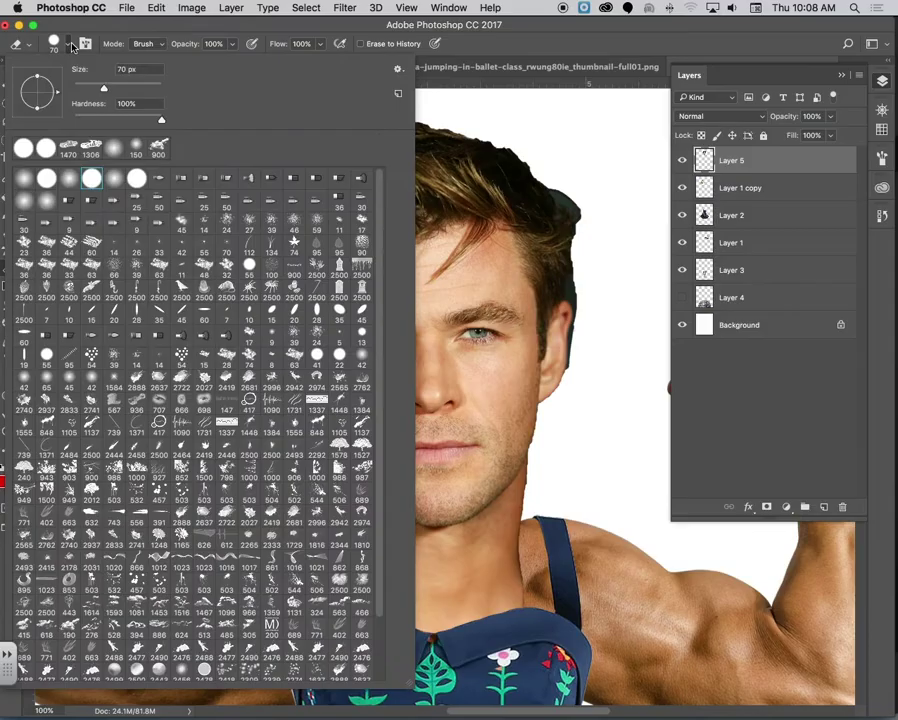
pyautogui.click(69, 179)
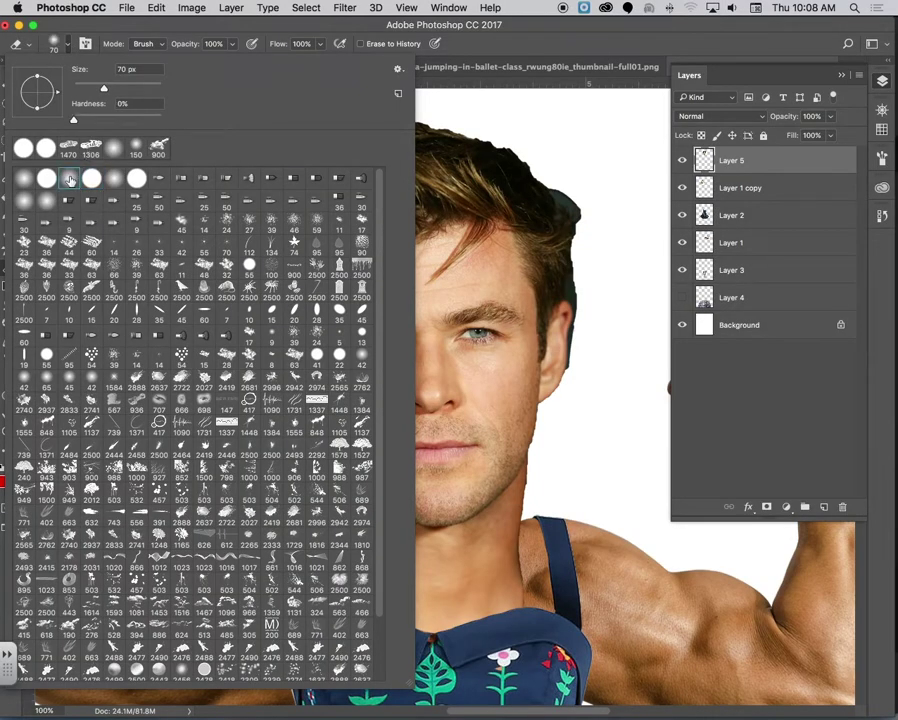
pyautogui.click(172, 28)
pyautogui.click(233, 45)
pyautogui.moveTo(234, 62); pyautogui.dragTo(194, 65)
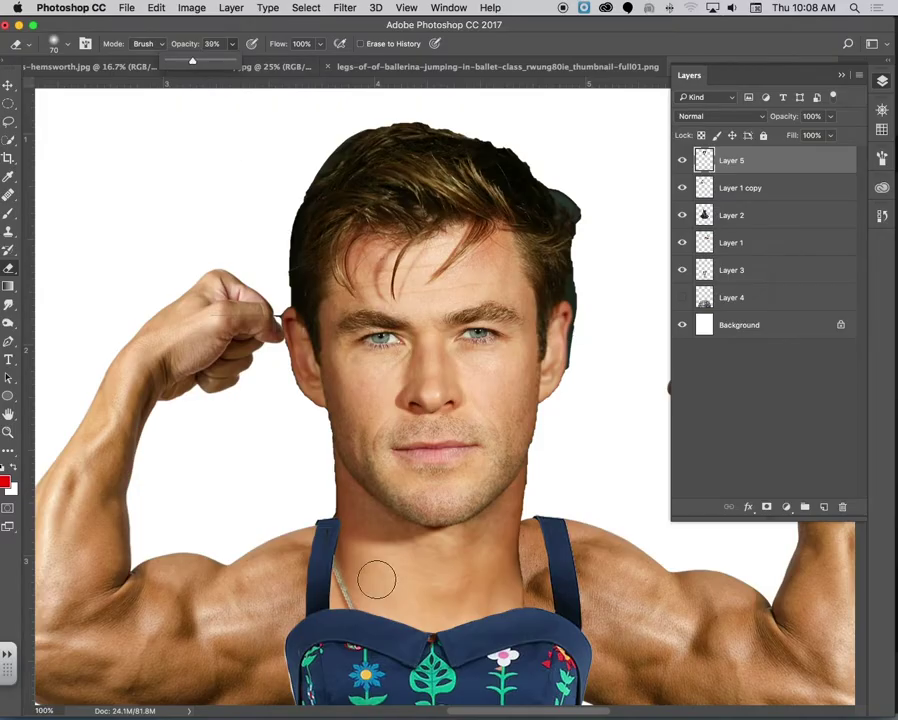
pyautogui.click(531, 553)
pyautogui.press('[')
pyautogui.press('[')
pyautogui.press('[')
pyautogui.press('[')
pyautogui.moveTo(526, 549)
pyautogui.mouseDown()
pyautogui.moveTo(531, 604)
pyautogui.moveTo(528, 529)
pyautogui.moveTo(530, 610)
pyautogui.moveTo(528, 528)
pyautogui.moveTo(525, 610)
pyautogui.moveTo(526, 543)
pyautogui.mouseUp()
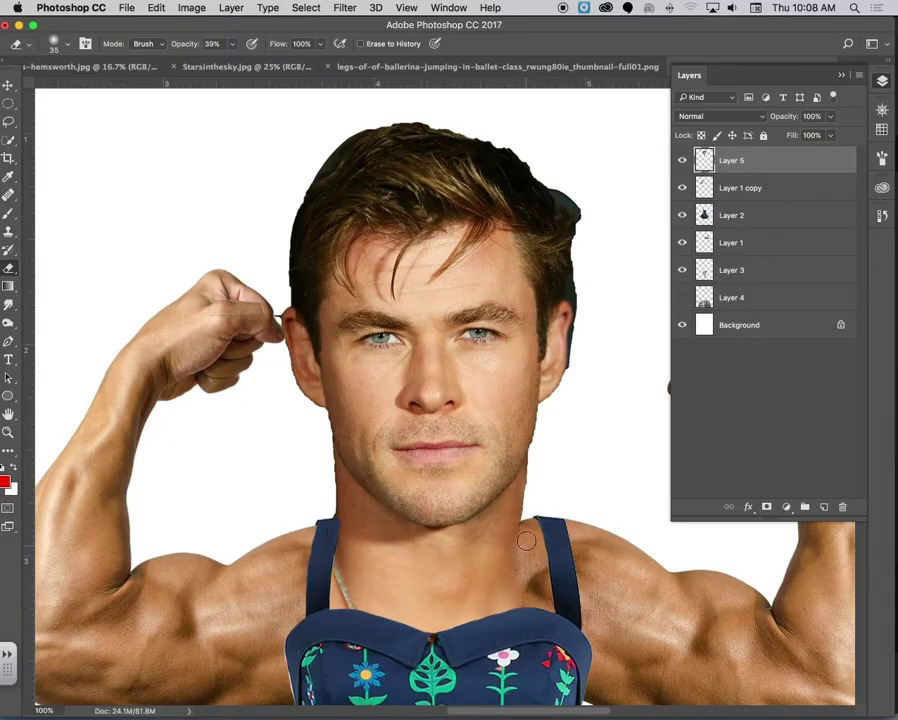
# Raise the eraser opacity to 100% and erase down the remaining hard edge between the neck and shoulder
pyautogui.click(232, 47)
pyautogui.moveTo(231, 62); pyautogui.dragTo(276, 64)
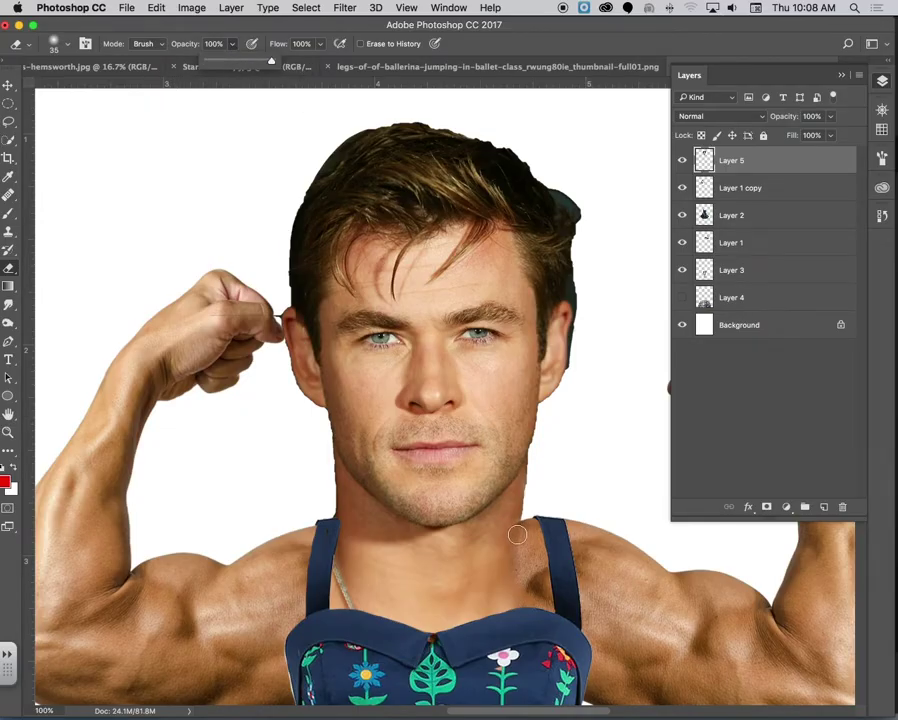
pyautogui.moveTo(518, 534); pyautogui.dragTo(517, 606)
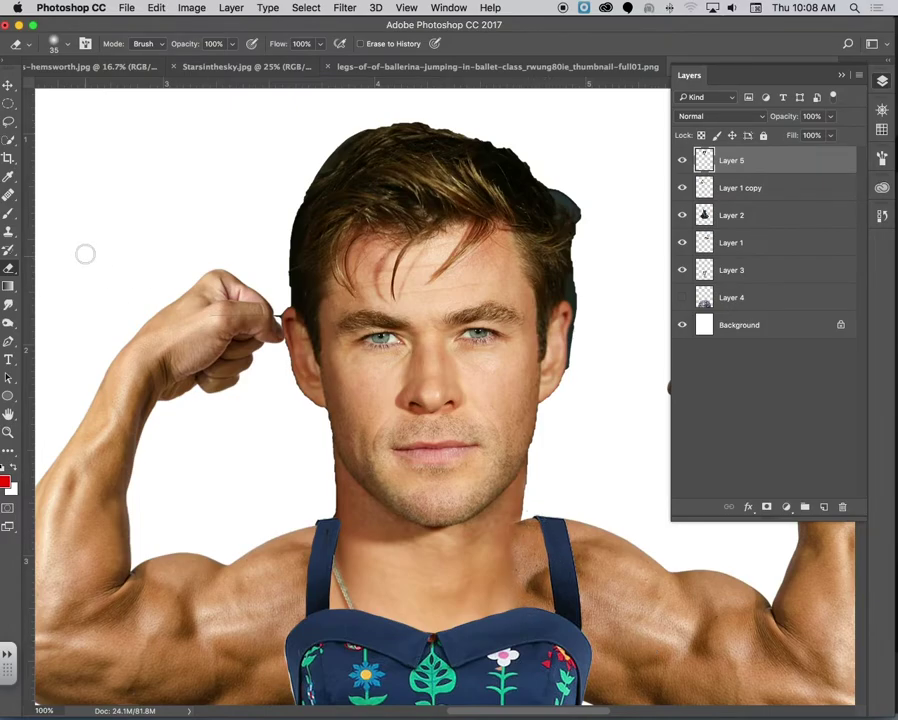
# Clone chest skin over the join between the neck and shoulder with a soft 45 px Clone Stamp on the head layer
pyautogui.click(7, 232)
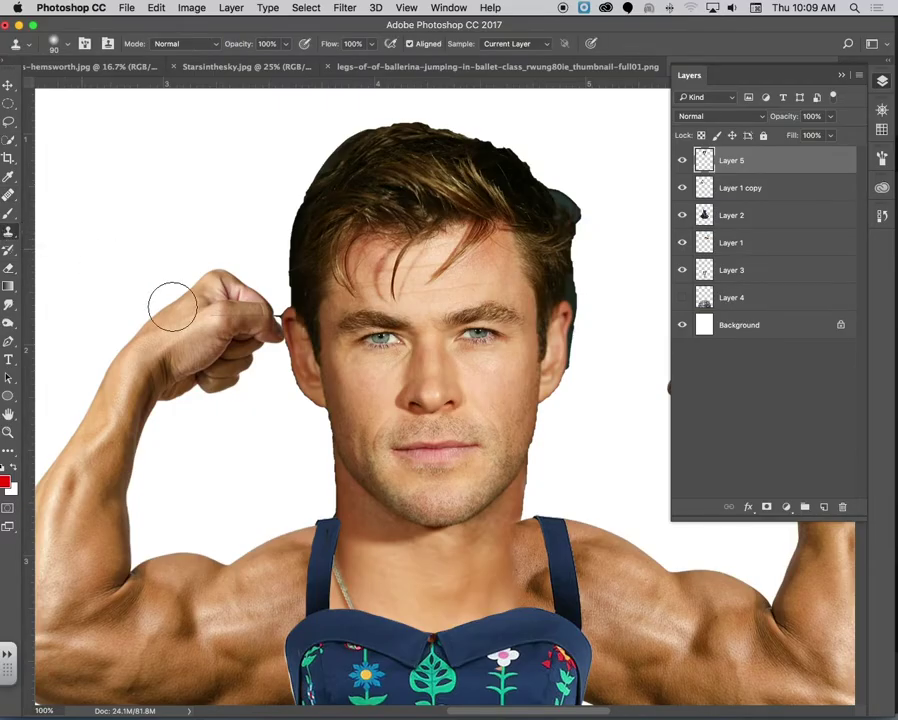
pyautogui.press('[')
pyautogui.press('[')
pyautogui.press('[')
pyautogui.press('[')
pyautogui.press('[')
pyautogui.keyDown('alt'); pyautogui.click(496, 547); pyautogui.keyUp('alt')
pyautogui.moveTo(515, 547)
pyautogui.mouseDown()
pyautogui.moveTo(526, 580)
pyautogui.moveTo(524, 571)
pyautogui.mouseUp()
pyautogui.keyDown('alt'); pyautogui.click(492, 550); pyautogui.keyUp('alt')
pyautogui.keyDown('alt'); pyautogui.click(480, 561); pyautogui.keyUp('alt')
pyautogui.moveTo(510, 528)
pyautogui.mouseDown()
pyautogui.moveTo(527, 563)
pyautogui.moveTo(491, 558)
pyautogui.moveTo(512, 535)
pyautogui.moveTo(519, 572)
pyautogui.moveTo(526, 533)
pyautogui.moveTo(534, 560)
pyautogui.moveTo(495, 591)
pyautogui.moveTo(526, 577)
pyautogui.moveTo(528, 601)
pyautogui.moveTo(541, 577)
pyautogui.moveTo(546, 602)
pyautogui.moveTo(544, 563)
pyautogui.moveTo(546, 587)
pyautogui.moveTo(457, 559)
pyautogui.moveTo(549, 587)
pyautogui.mouseUp()
pyautogui.keyDown('alt'); pyautogui.click(502, 544); pyautogui.keyUp('alt')
pyautogui.keyDown('alt'); pyautogui.click(511, 562); pyautogui.keyUp('alt')
pyautogui.keyDown('alt'); pyautogui.click(488, 567); pyautogui.keyUp('alt')
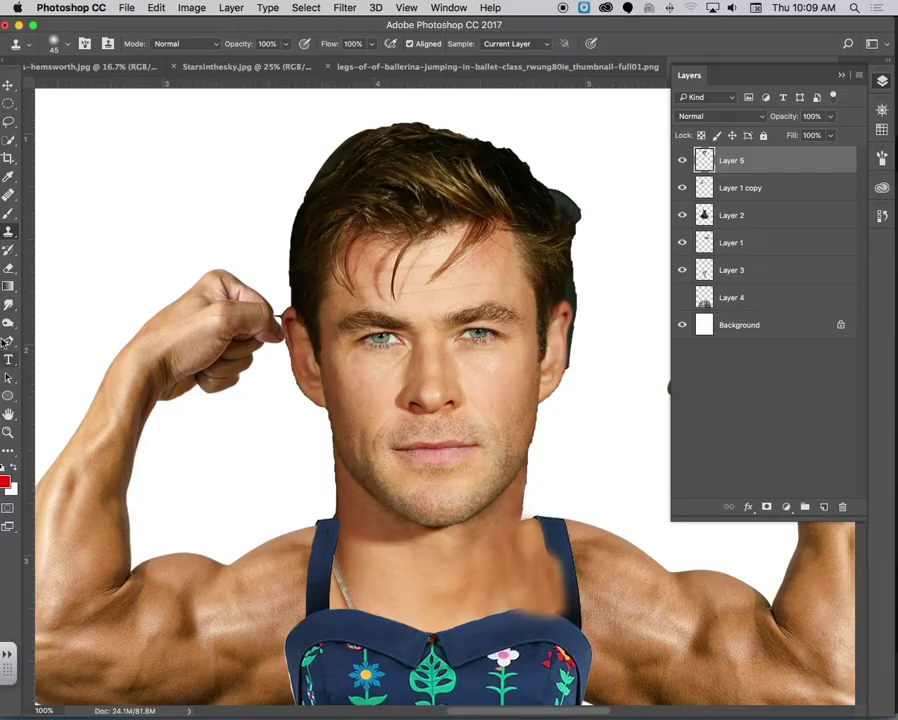
# Erase the cloned skin that spills over the dress strap and neckline with a soft 20 px eraser
pyautogui.click(8, 269)
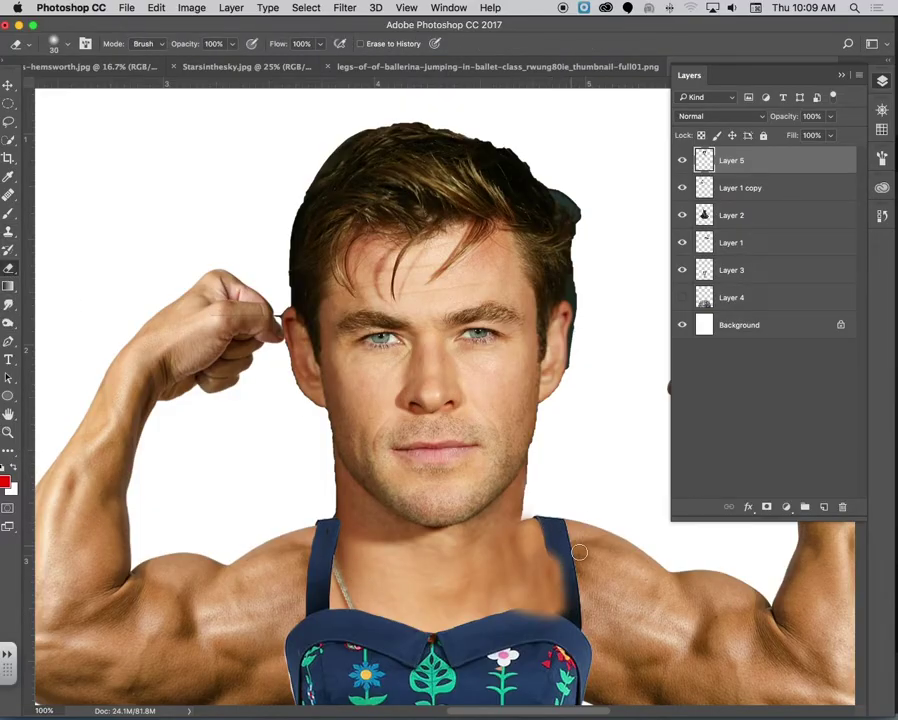
pyautogui.moveTo(561, 586)
pyautogui.mouseDown()
pyautogui.moveTo(563, 611)
pyautogui.moveTo(559, 585)
pyautogui.mouseUp()
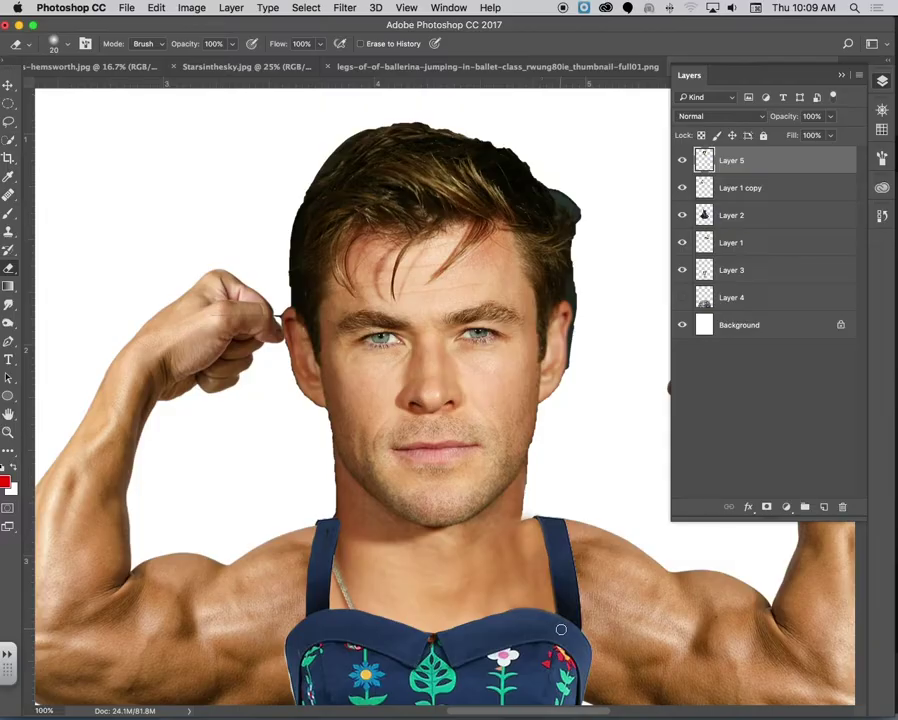
pyautogui.press('super+minus')
pyautogui.press('super+minus')
pyautogui.press('super+minus')
pyautogui.press('super+minus')
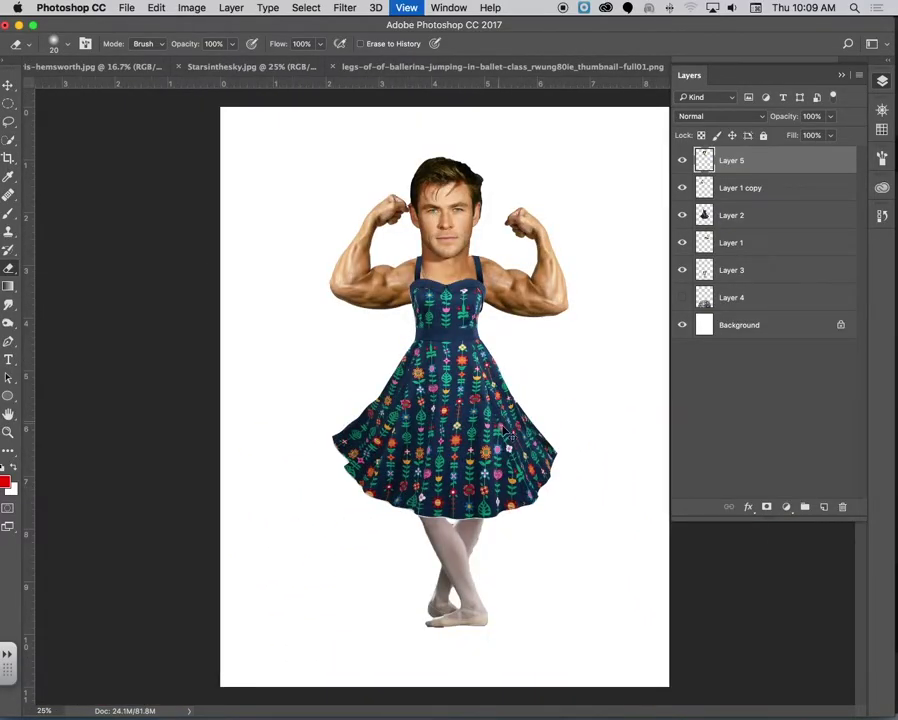
# On the ballerina legs layer, erase the rough outer edge of the calves with a hard 20 px eraser
pyautogui.press('super+plus')
pyautogui.press('super+plus')
pyautogui.moveTo(514, 598)
pyautogui.mouseDown()
pyautogui.moveTo(497, 509)
pyautogui.moveTo(493, 294)
pyautogui.moveTo(493, 305)
pyautogui.mouseUp()
pyautogui.press('super+plus')
pyautogui.press('super+plus')
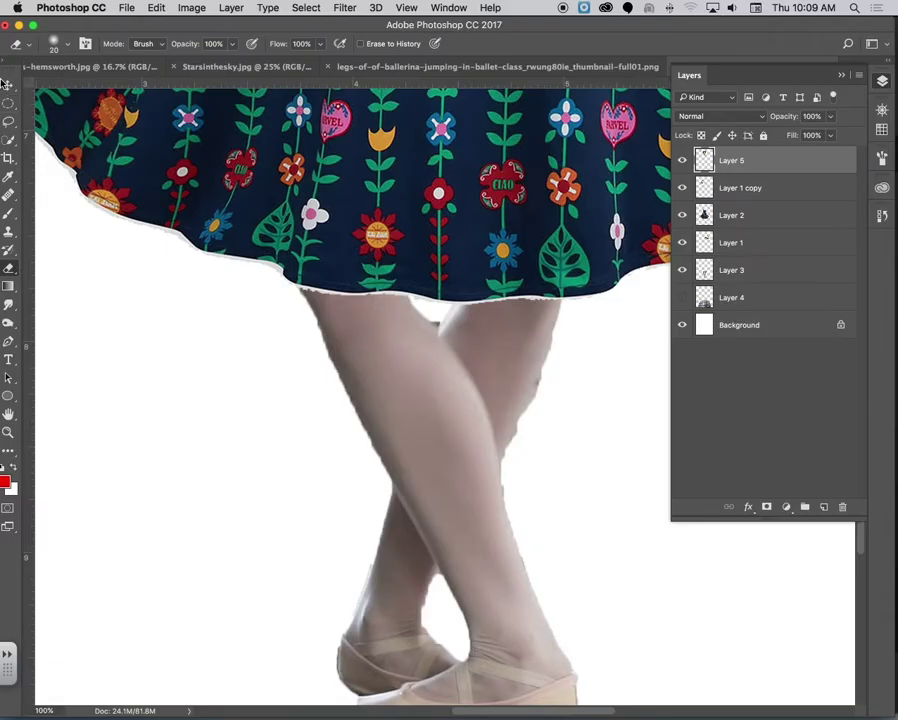
pyautogui.press('v')
pyautogui.click(449, 410)
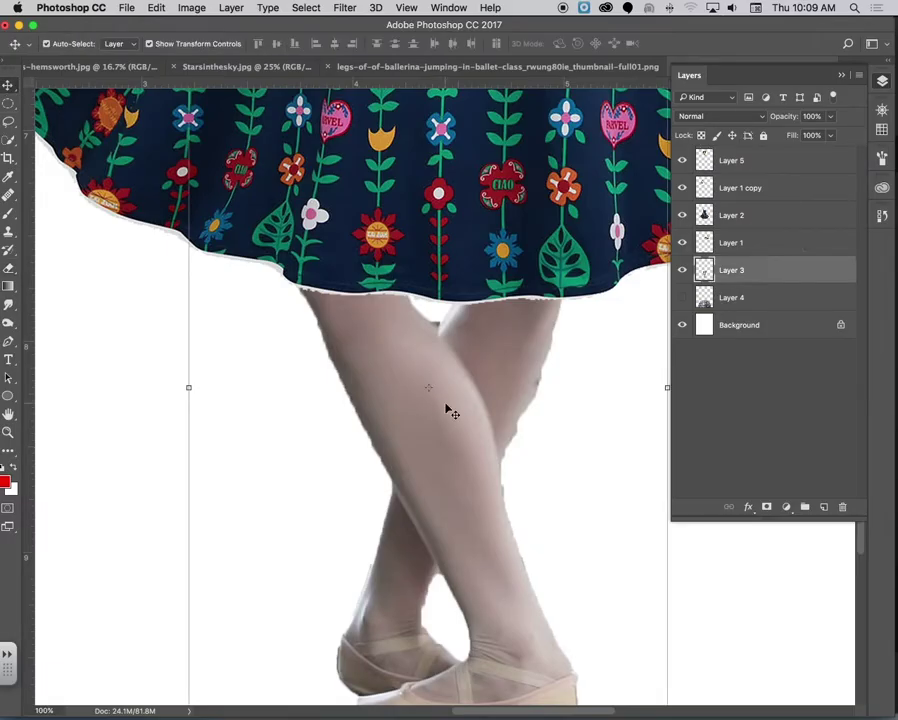
pyautogui.click(10, 269)
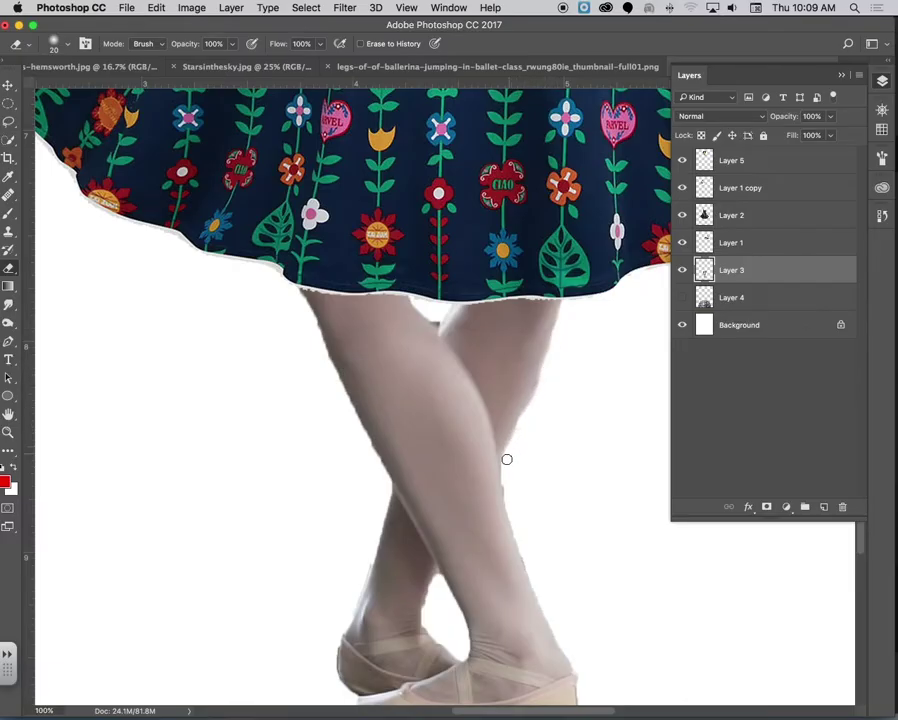
pyautogui.click(66, 46)
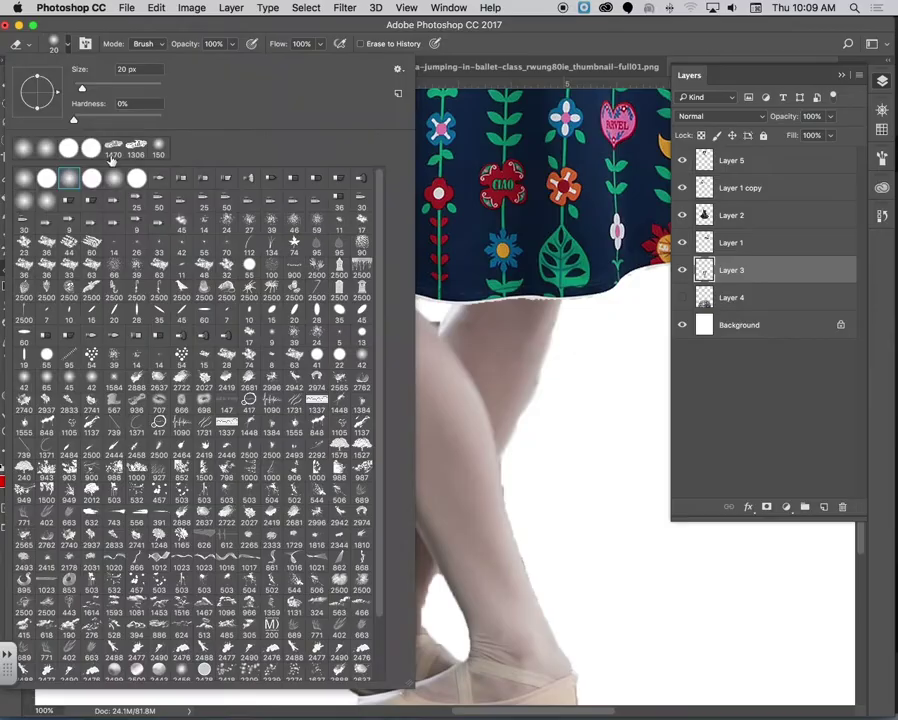
pyautogui.click(47, 178)
pyautogui.click(150, 25)
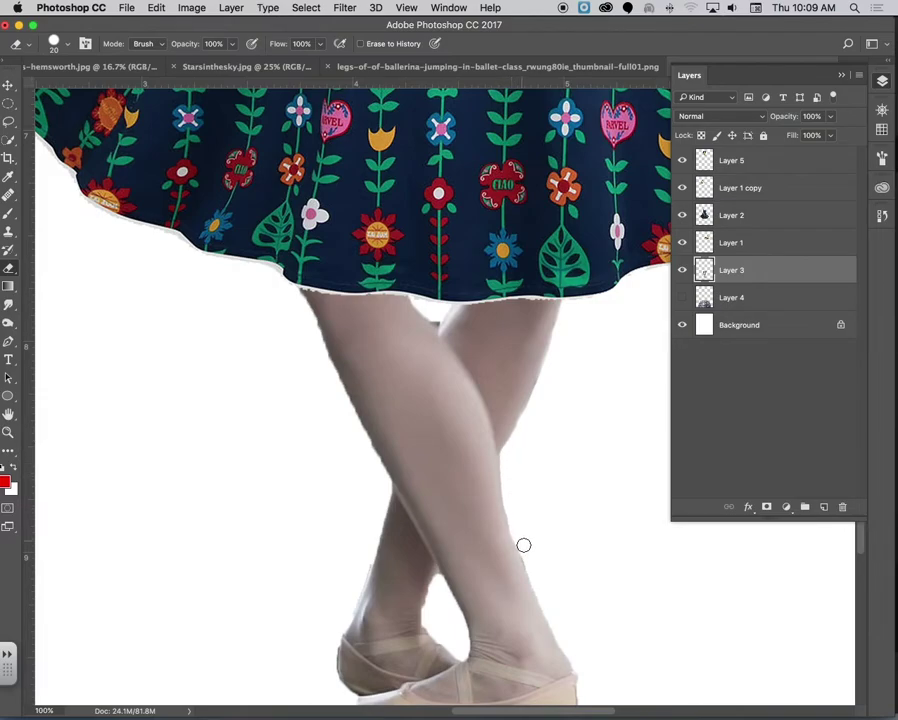
pyautogui.moveTo(536, 516); pyautogui.dragTo(502, 460)
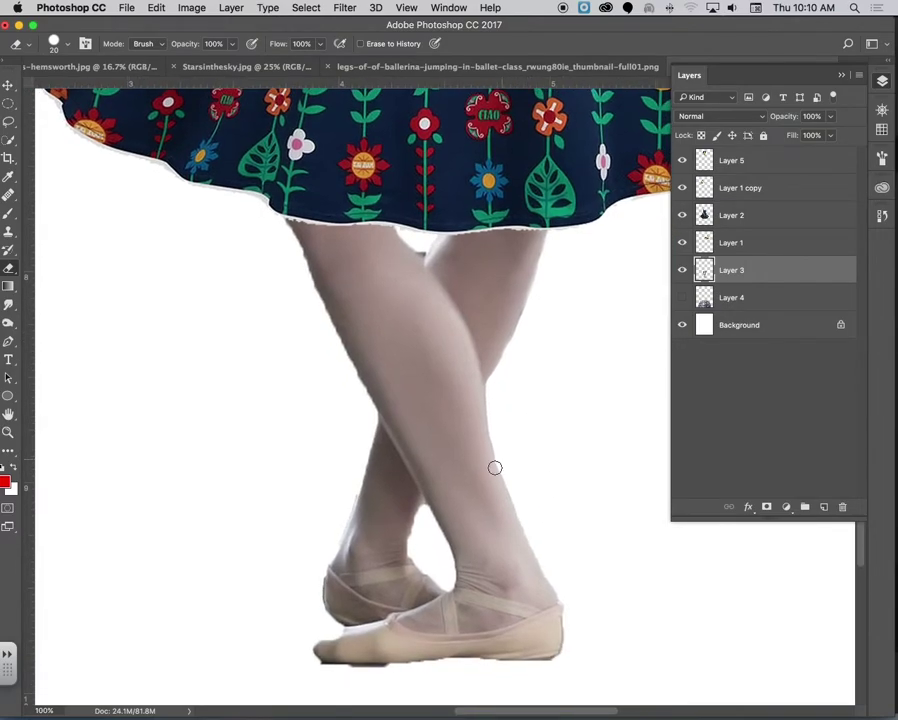
# With a 25 px eraser, clean the fringe beneath the ballet shoes, along the front leg's outer edge and between the legs
pyautogui.press('[')
pyautogui.press('[')
pyautogui.press('[')
pyautogui.press(']')
pyautogui.press(']')
pyautogui.press(']')
pyautogui.press(']')
pyautogui.moveTo(429, 668); pyautogui.dragTo(307, 664)
pyautogui.moveTo(440, 671)
pyautogui.mouseDown()
pyautogui.moveTo(537, 668)
pyautogui.moveTo(575, 651)
pyautogui.mouseUp()
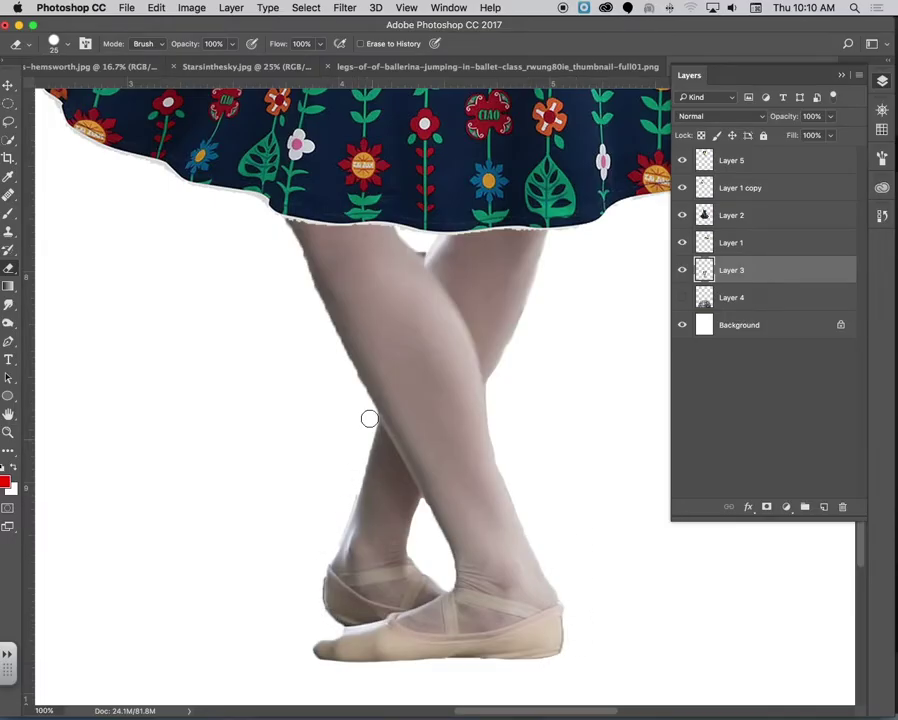
pyautogui.moveTo(294, 250); pyautogui.dragTo(365, 411)
pyautogui.moveTo(421, 267); pyautogui.dragTo(427, 262)
# On the dress layer, erase the white fringe along the skirt hem above the legs
pyautogui.click(752, 215)
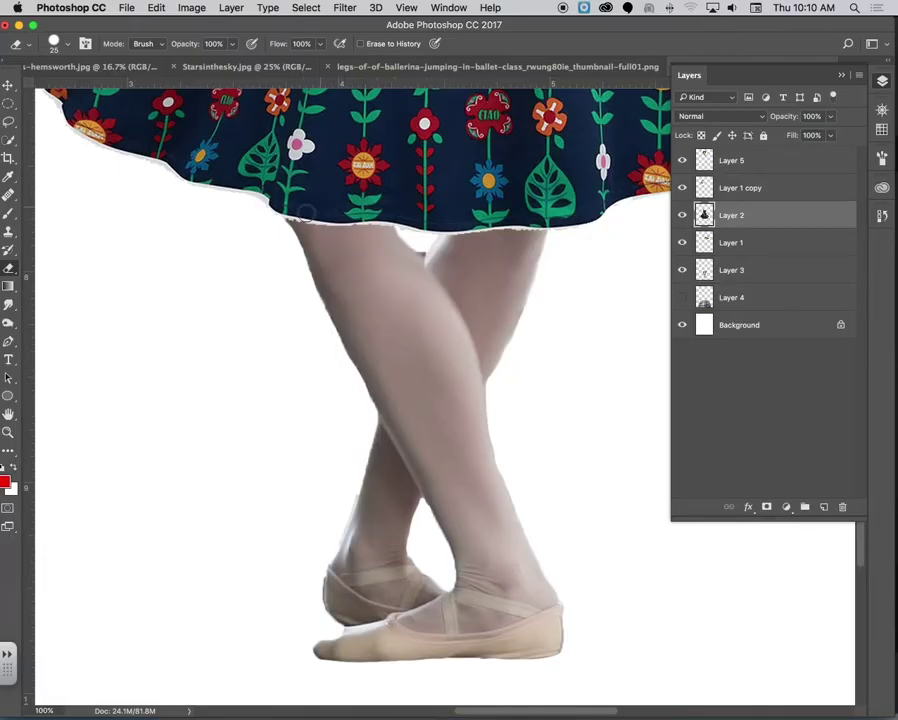
pyautogui.moveTo(278, 225); pyautogui.dragTo(304, 231)
pyautogui.moveTo(392, 232); pyautogui.dragTo(457, 241)
pyautogui.moveTo(535, 239)
pyautogui.mouseDown()
pyautogui.moveTo(585, 239)
pyautogui.moveTo(600, 254)
pyautogui.moveTo(598, 231)
pyautogui.moveTo(474, 237)
pyautogui.mouseUp()
pyautogui.moveTo(439, 237); pyautogui.dragTo(345, 230)
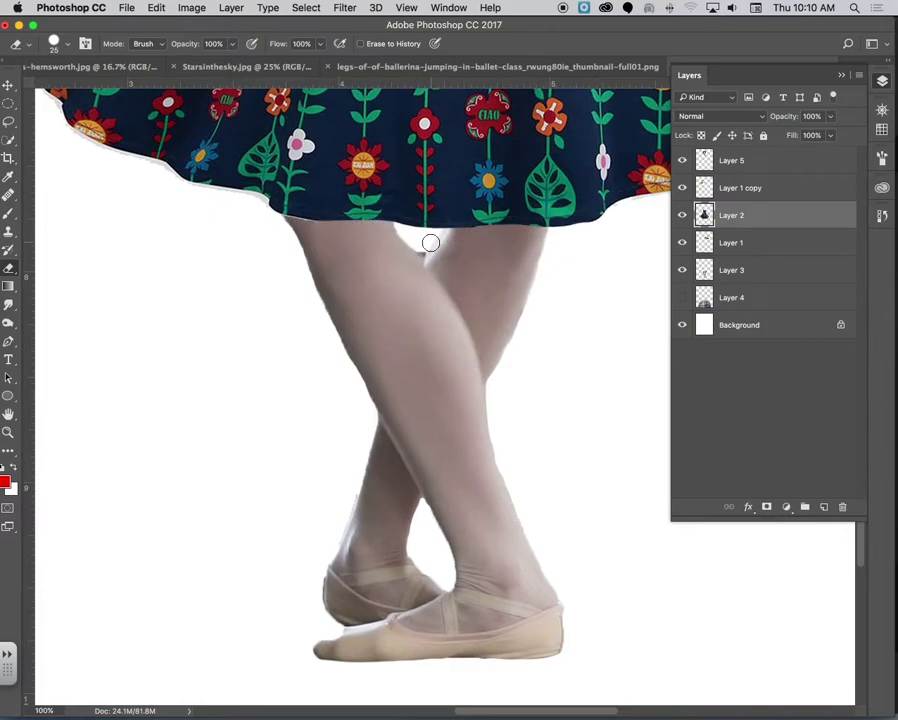
# Show the hidden Earth layer
pyautogui.press('super+minus')
pyautogui.press('super+minus')
pyautogui.press('super+minus')
pyautogui.press('super+minus')
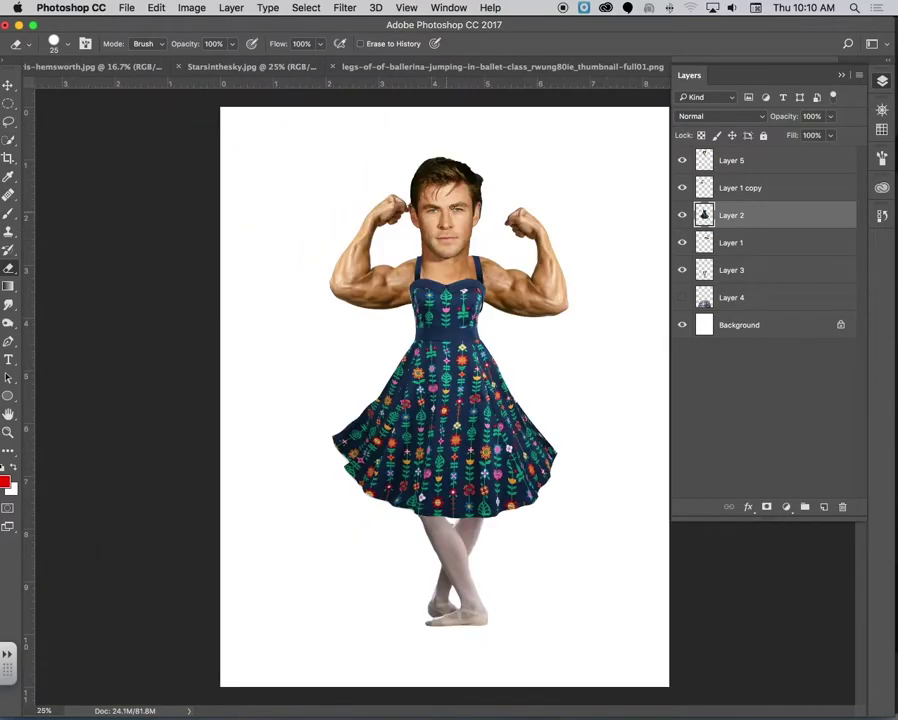
pyautogui.click(683, 298)
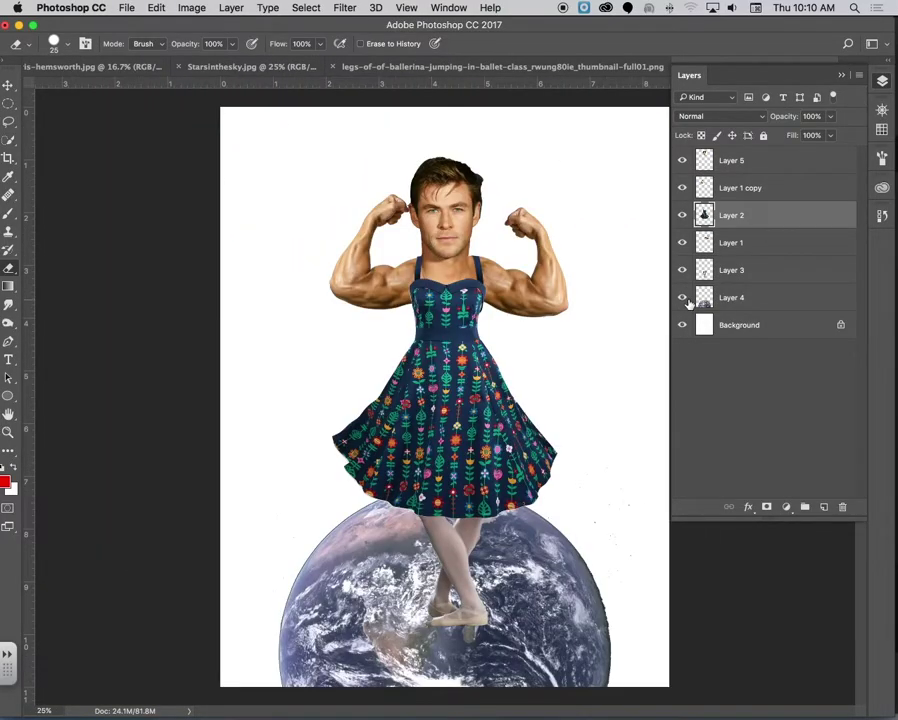
# Bring the Starsinthesky.jpg image into the composite document and position it over the upper part of the page
pyautogui.click(259, 70)
pyautogui.press('v')
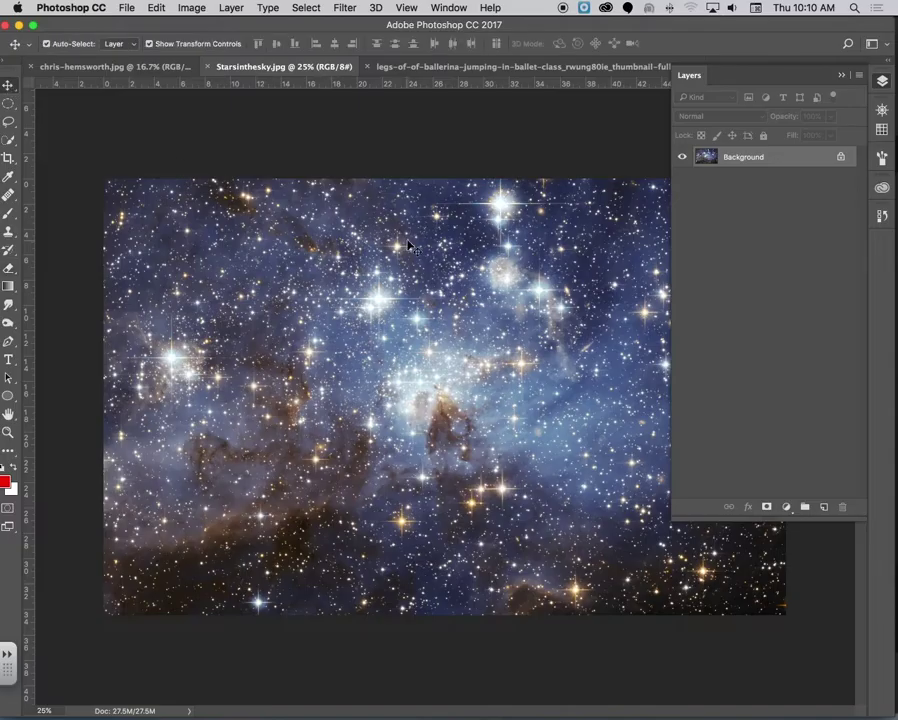
pyautogui.click(842, 78)
pyautogui.moveTo(608, 241); pyautogui.dragTo(758, 70)
pyautogui.moveTo(505, 246); pyautogui.dragTo(506, 248)
pyautogui.moveTo(557, 377); pyautogui.dragTo(630, 286)
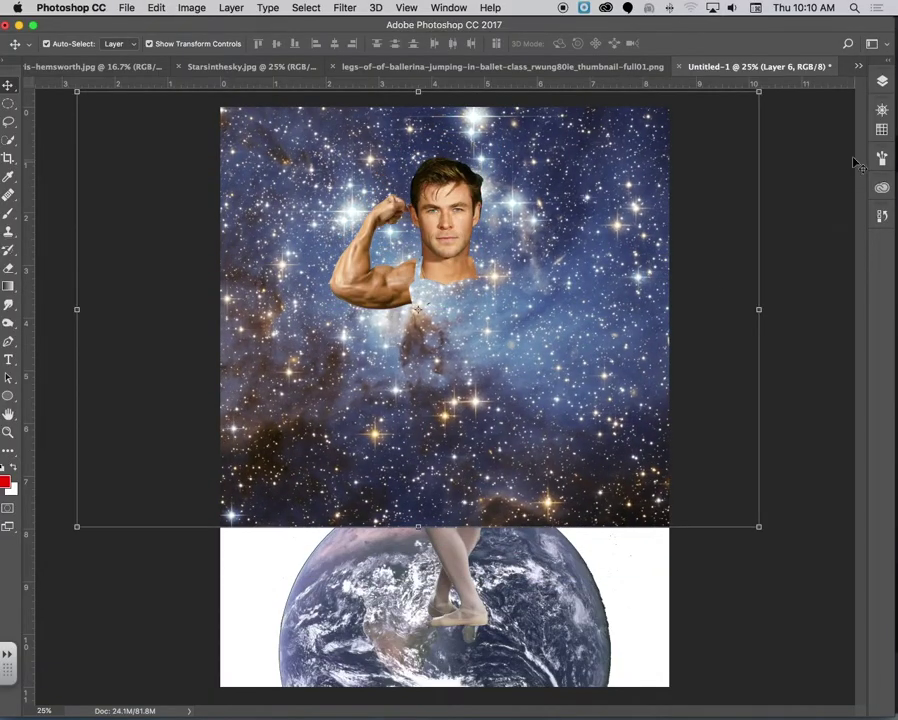
# Place the starfield layer directly above the Background layer and stretch it down to cover the whole page
pyautogui.click(881, 80)
pyautogui.moveTo(778, 222); pyautogui.dragTo(779, 338)
pyautogui.moveTo(418, 530); pyautogui.dragTo(420, 705)
pyautogui.press('Return')
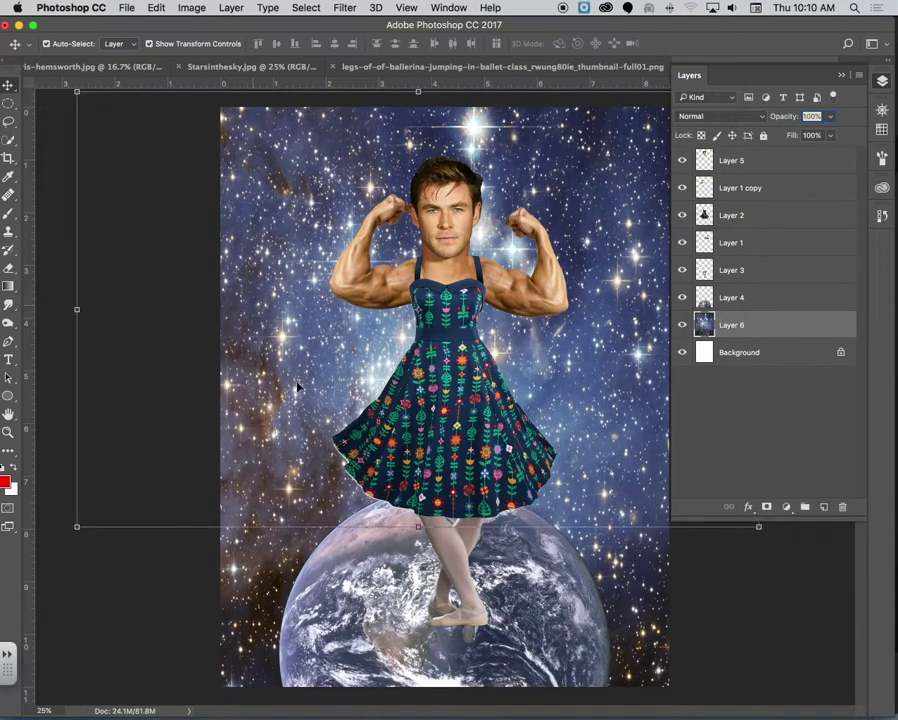
# Enlarge the Earth layer beyond both sides of the page and reposition it beneath the ballerina's feet
pyautogui.click(375, 652)
pyautogui.moveTo(631, 467); pyautogui.dragTo(759, 397)
pyautogui.moveTo(561, 566); pyautogui.dragTo(502, 641)
pyautogui.moveTo(197, 473); pyautogui.dragTo(99, 430)
pyautogui.moveTo(361, 621); pyautogui.dragTo(404, 632)
pyautogui.press('Return')
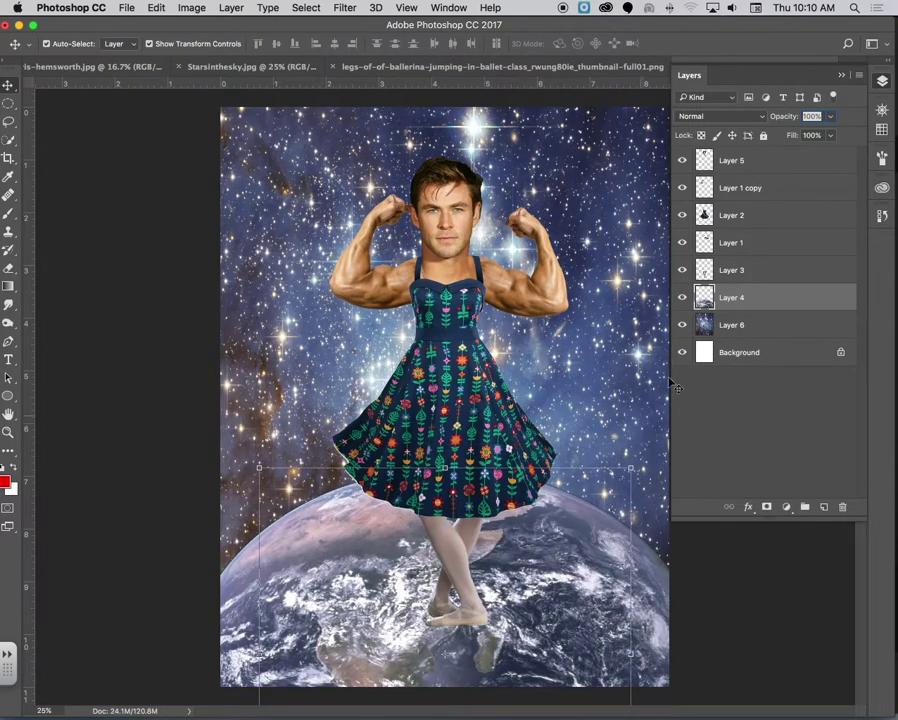